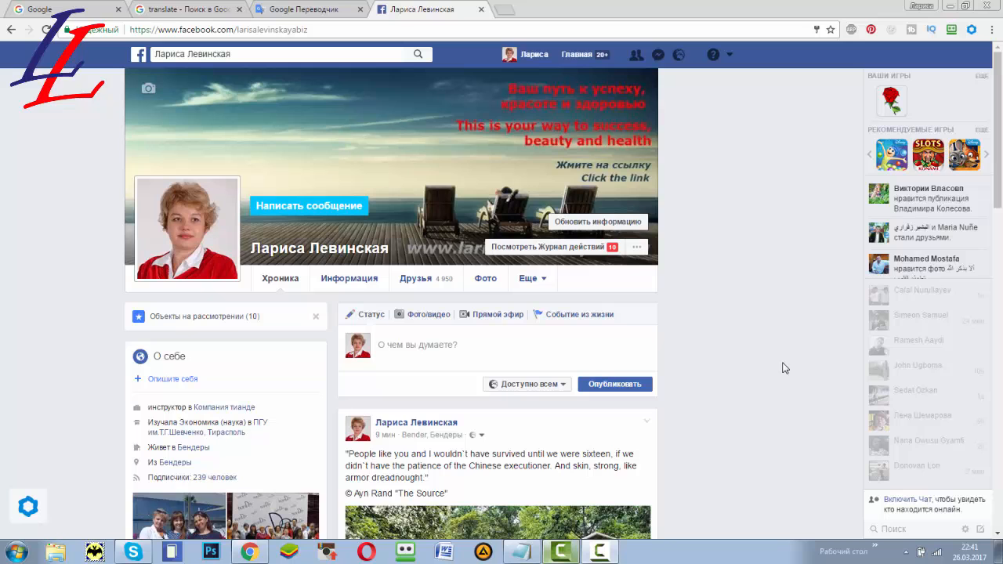
Examine the latest post with the quote picture on the Facebook profile
scroll(768, 386, down, 2)
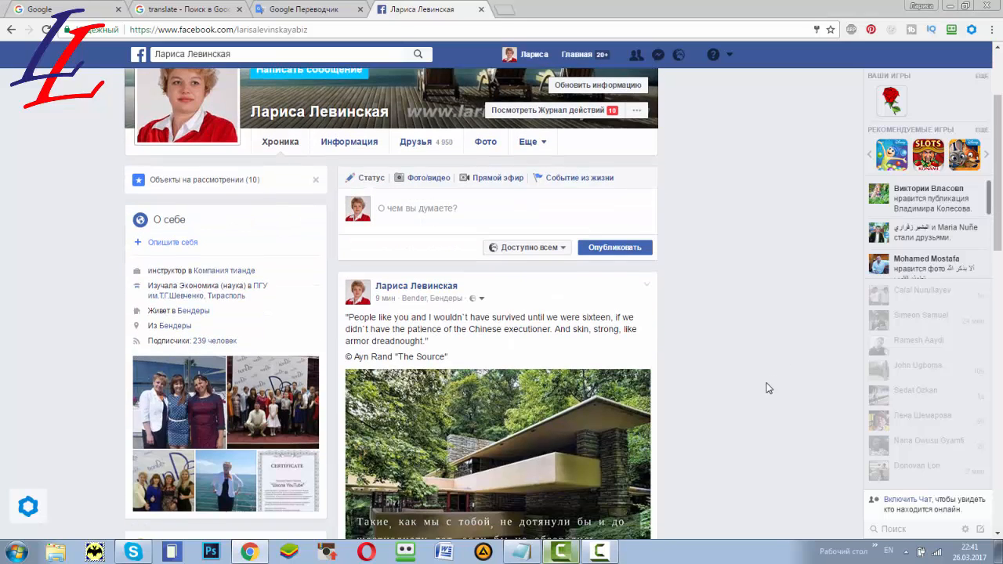
scroll(768, 388, down, 2)
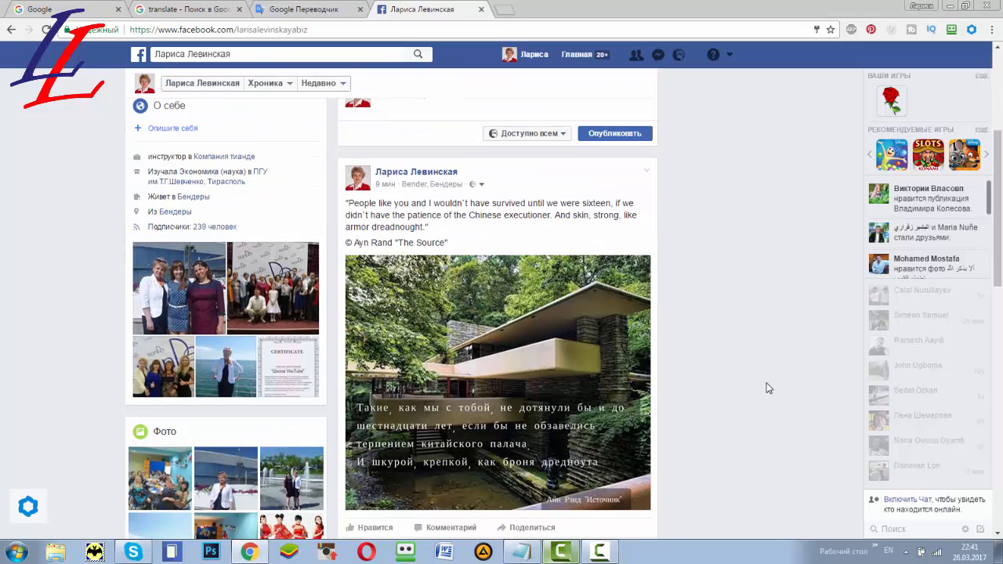
scroll(768, 388, down, 1)
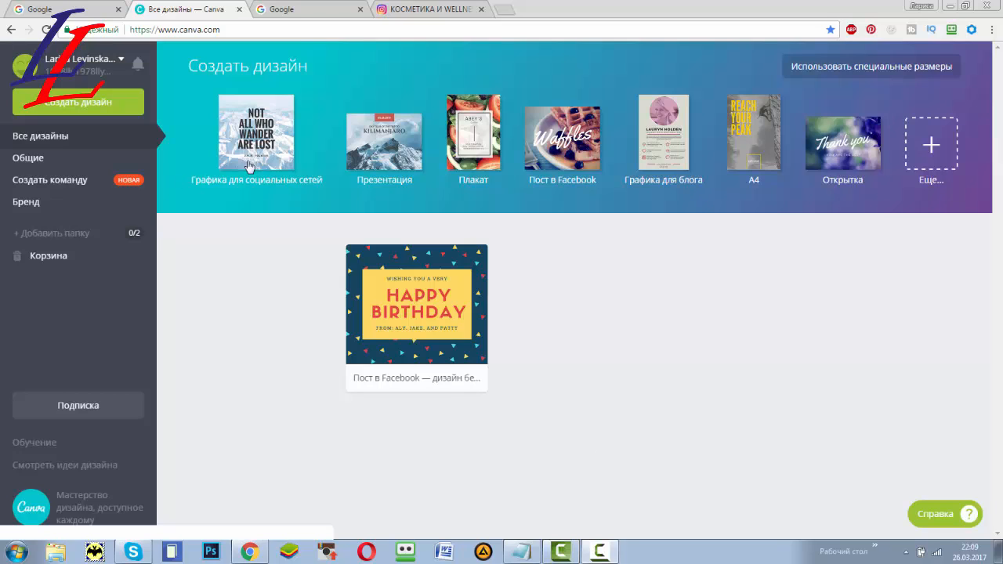
Create a new Facebook post design in Canva
click(245, 32)
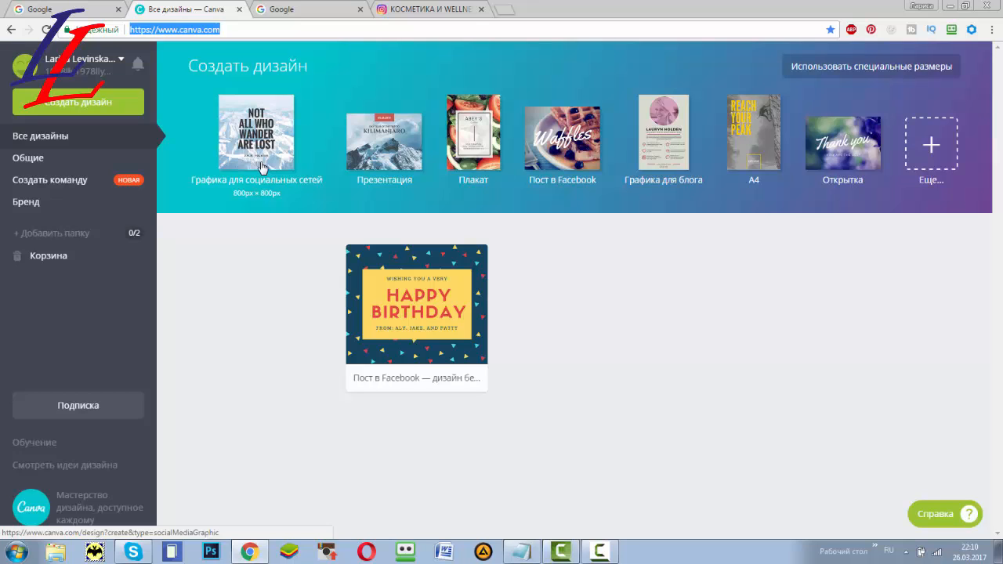
click(545, 153)
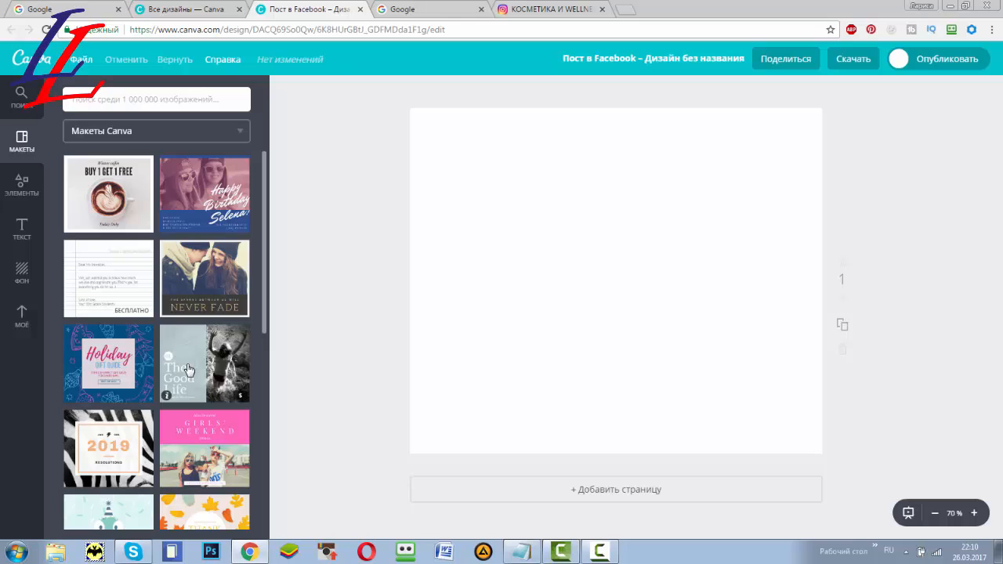
Browse the Canva layouts, try the clocks birthday layout and replace it with the free "a table for tea" layout
scroll(187, 370, down, 5)
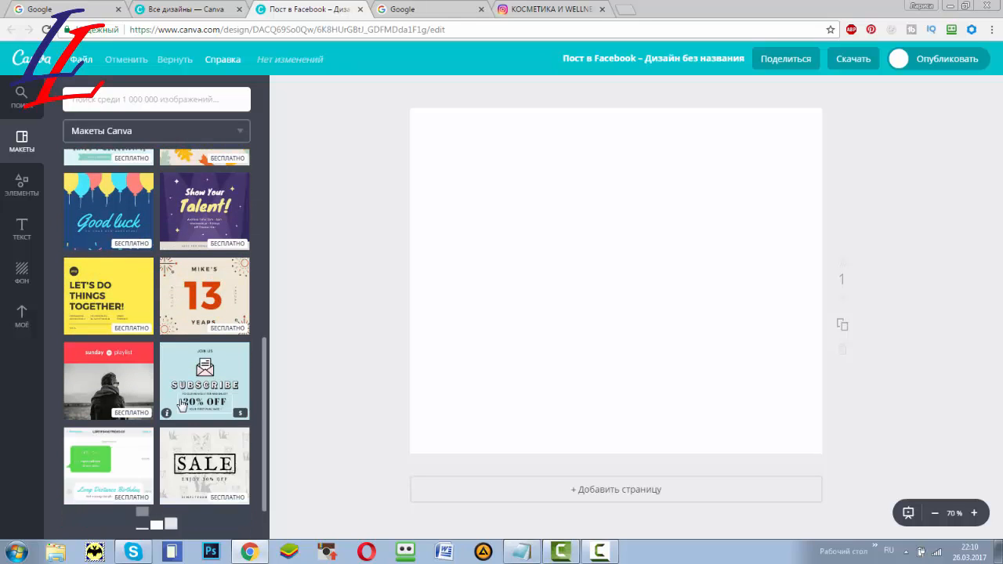
scroll(181, 404, down, 3)
scroll(180, 404, down, 1)
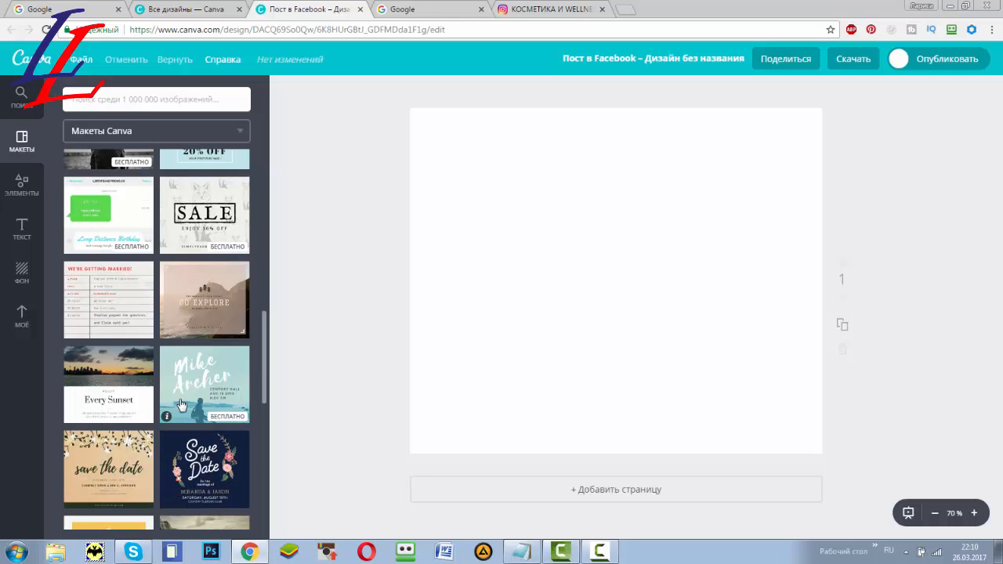
scroll(180, 404, down, 2)
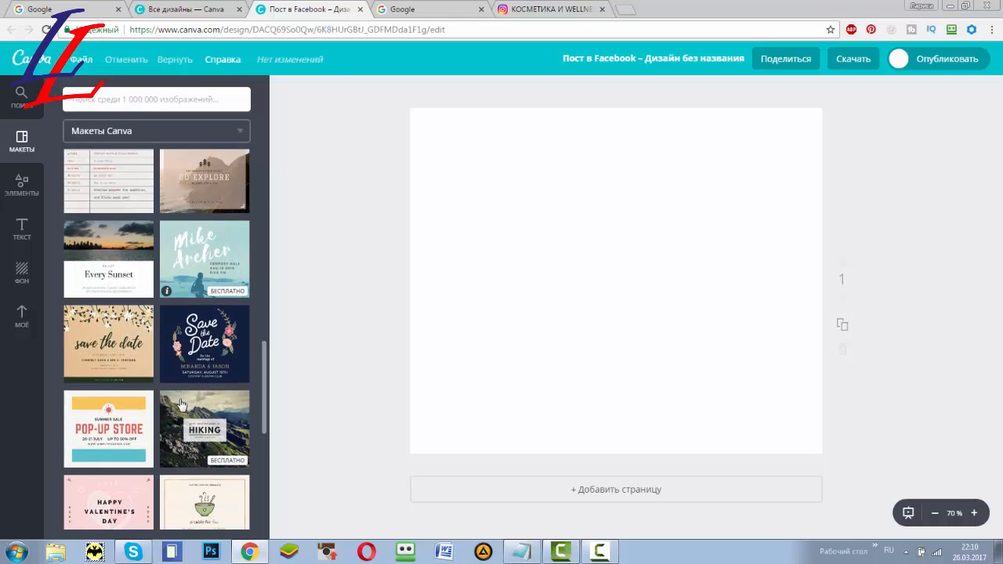
scroll(180, 405, down, 2)
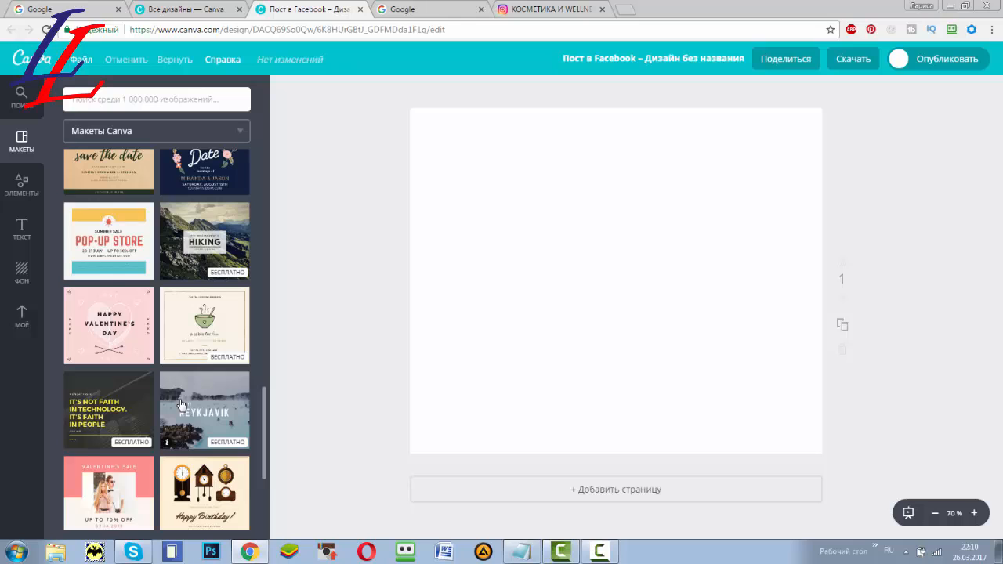
scroll(180, 405, down, 3)
scroll(179, 407, up, 2)
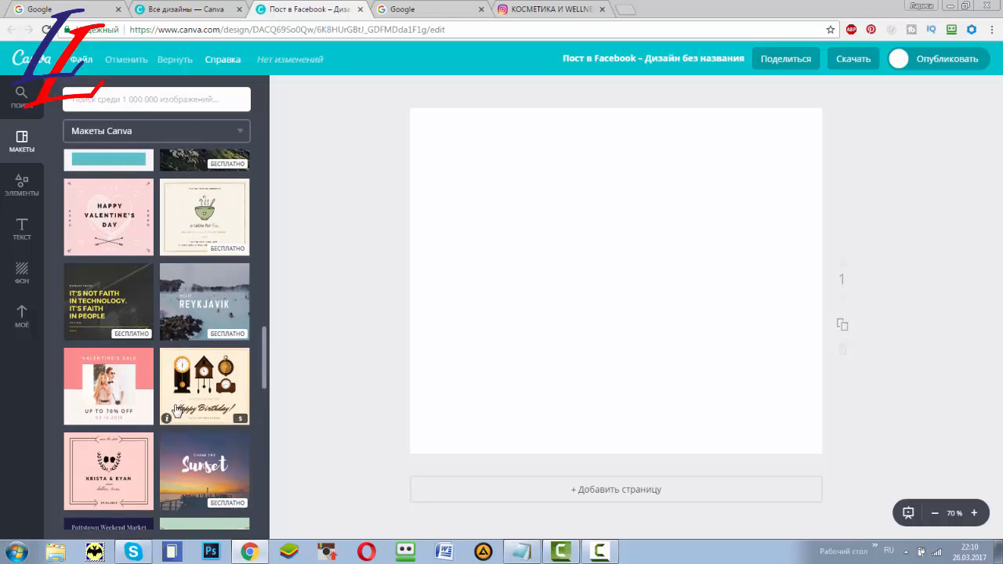
click(187, 392)
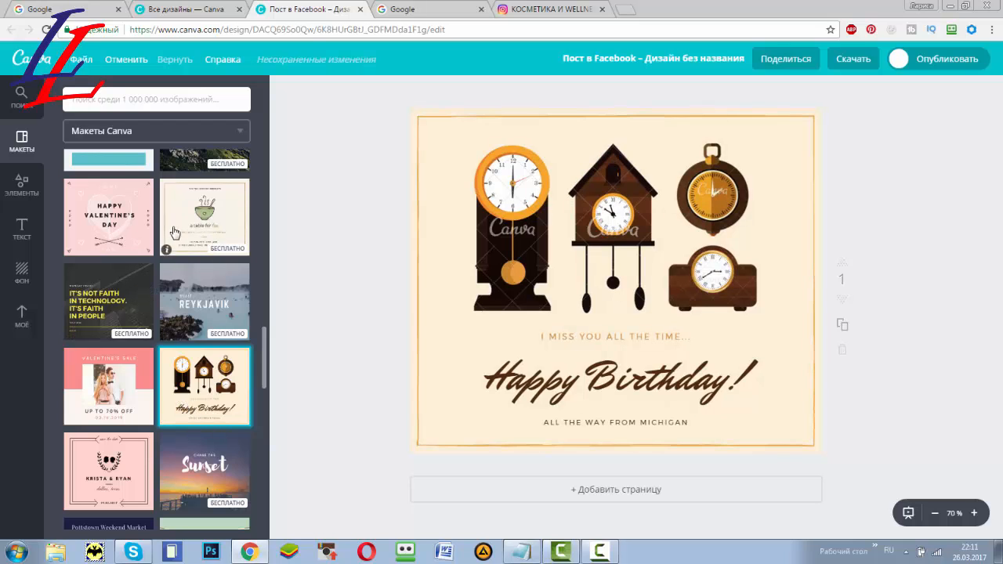
click(185, 219)
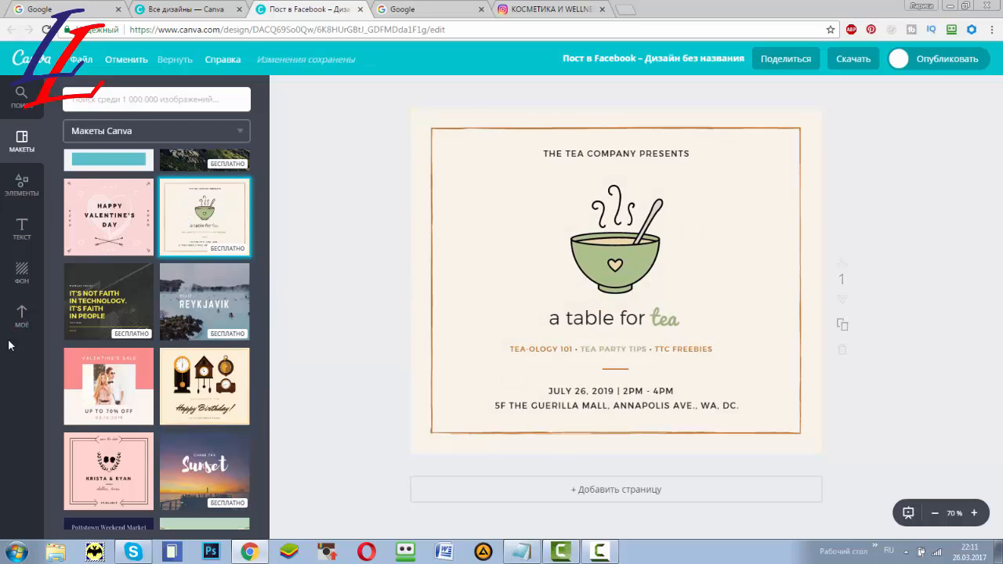
click(22, 272)
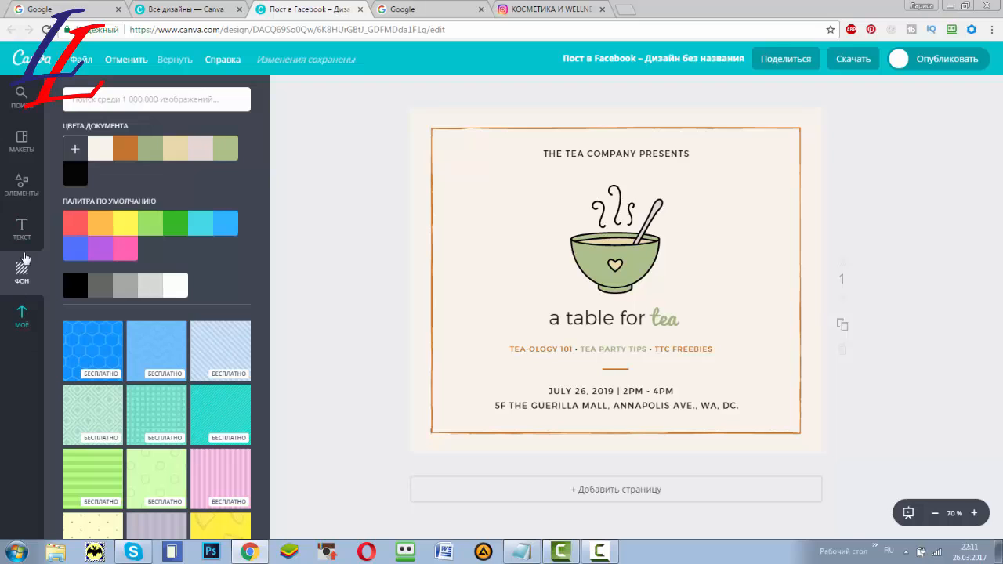
Search Google Images for "айн рэнд источник" and open the search tools to narrow the pictures
click(425, 11)
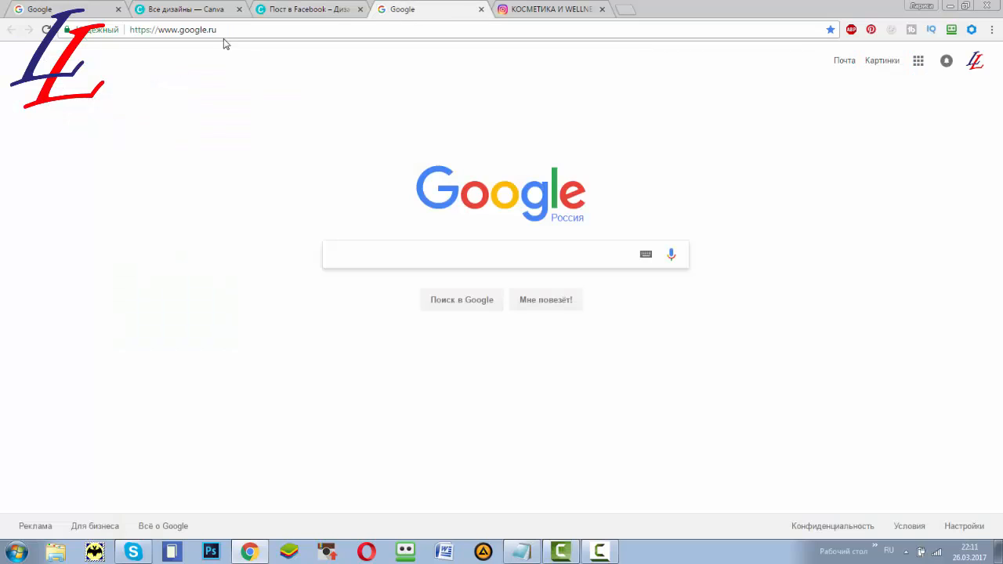
click(881, 62)
text(айн рэнд источник)
key(Return)
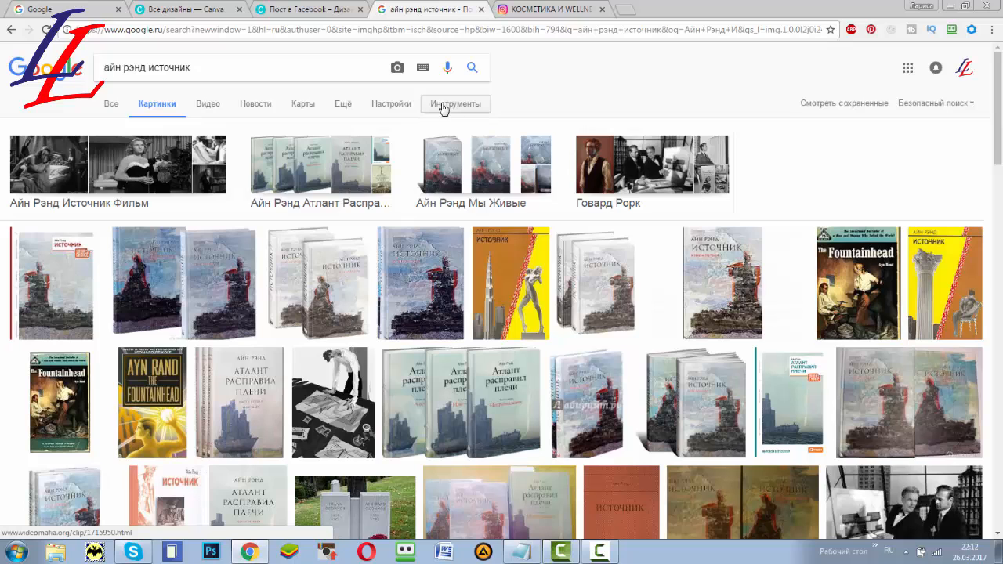
click(443, 106)
click(133, 130)
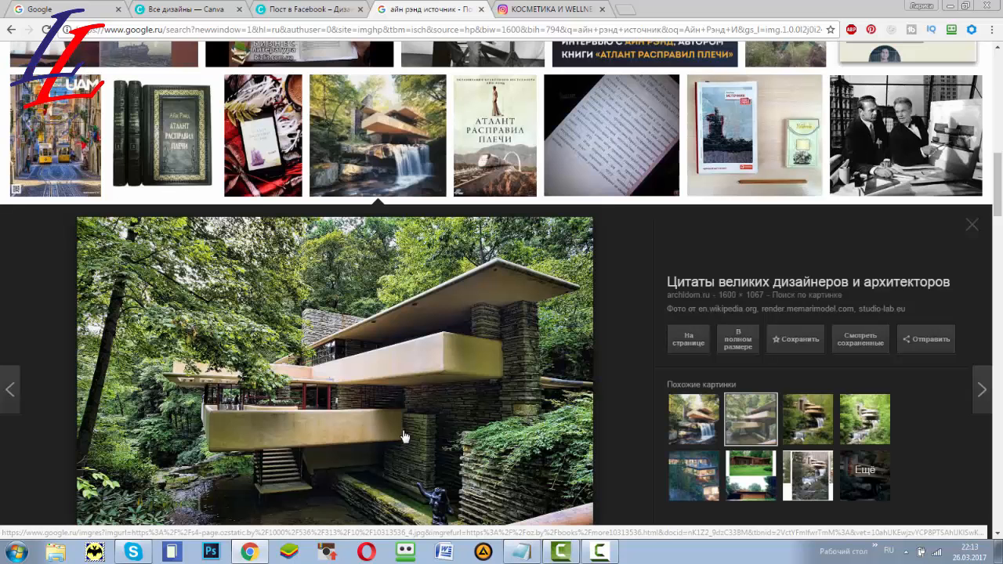
Save the enlarged photo of the terraced house in the forest as a JPEG in the Загрузки folder
scroll(388, 390, down, 1)
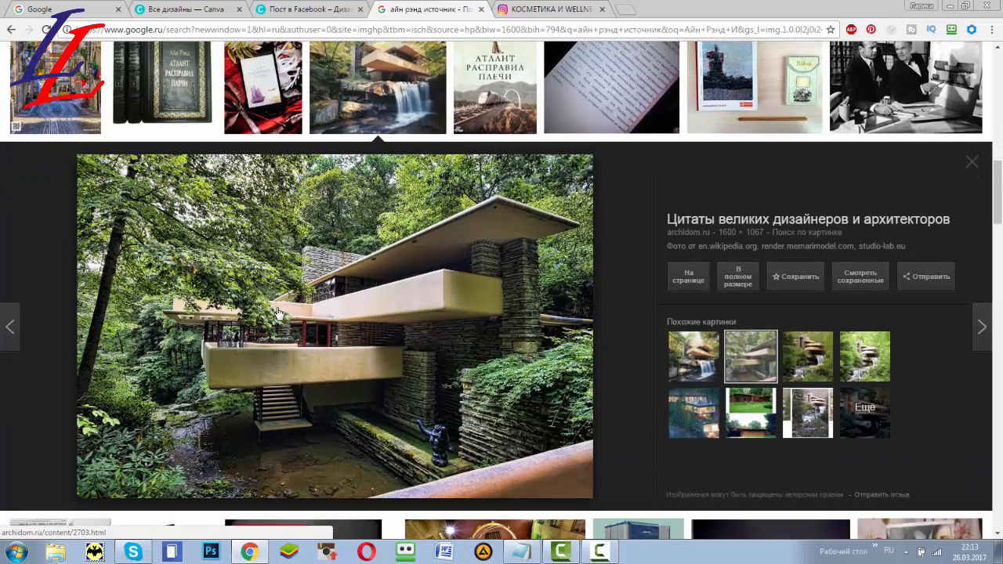
right_click(277, 307)
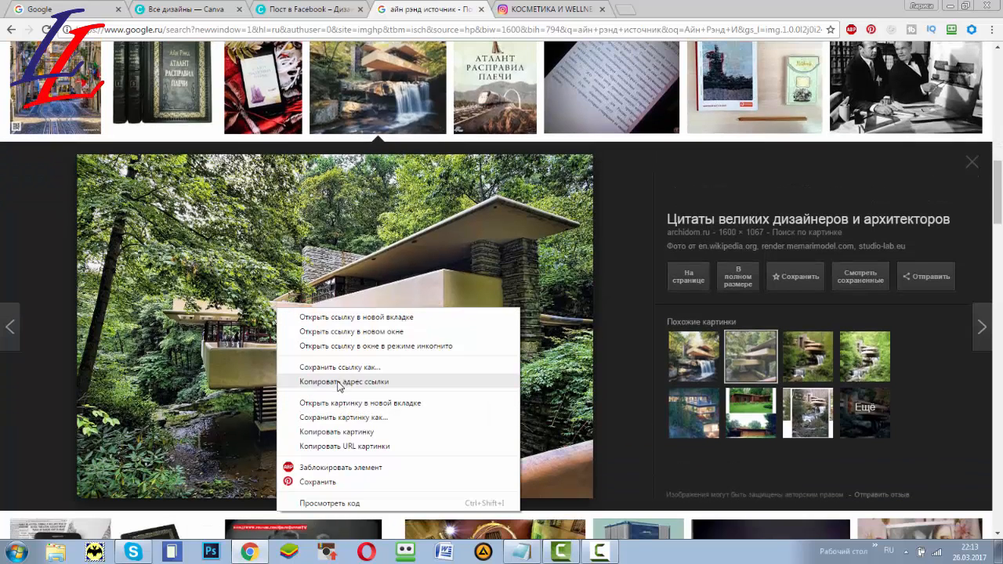
click(335, 418)
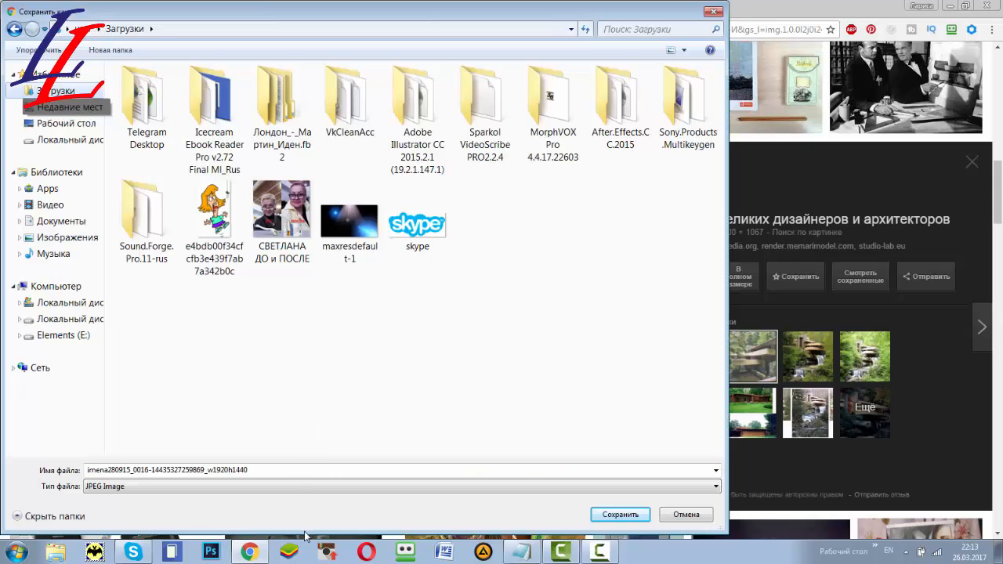
click(601, 519)
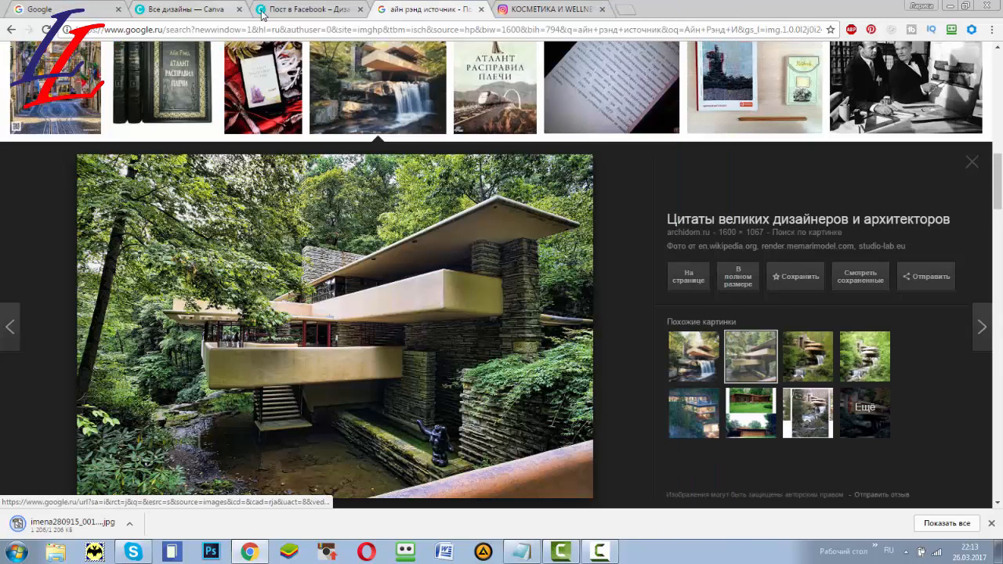
click(290, 13)
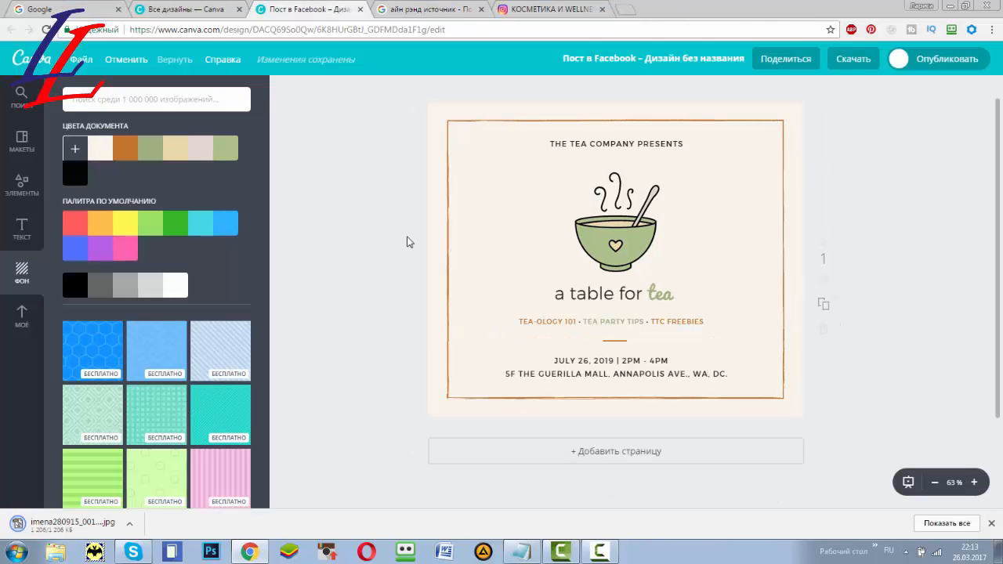
click(23, 323)
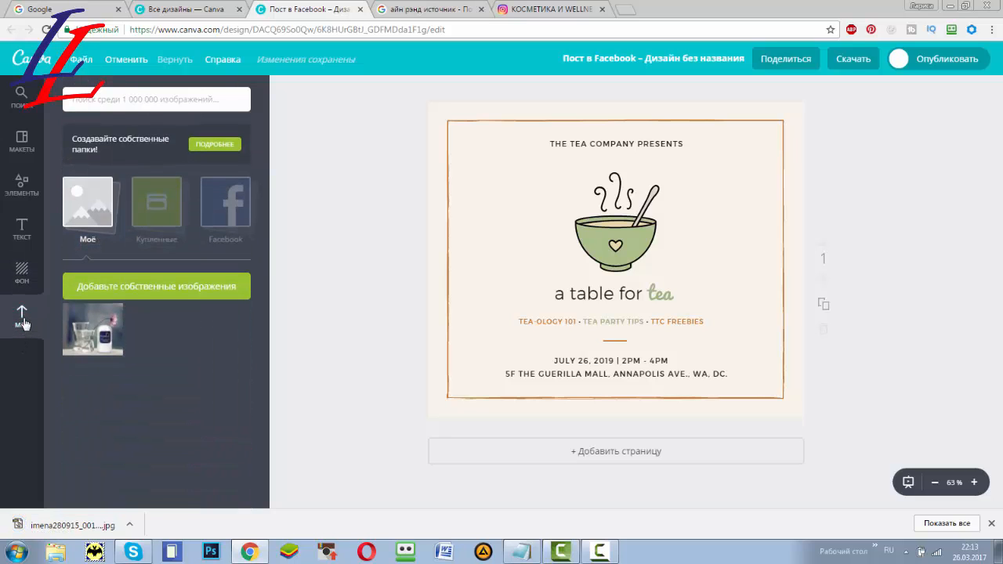
click(141, 292)
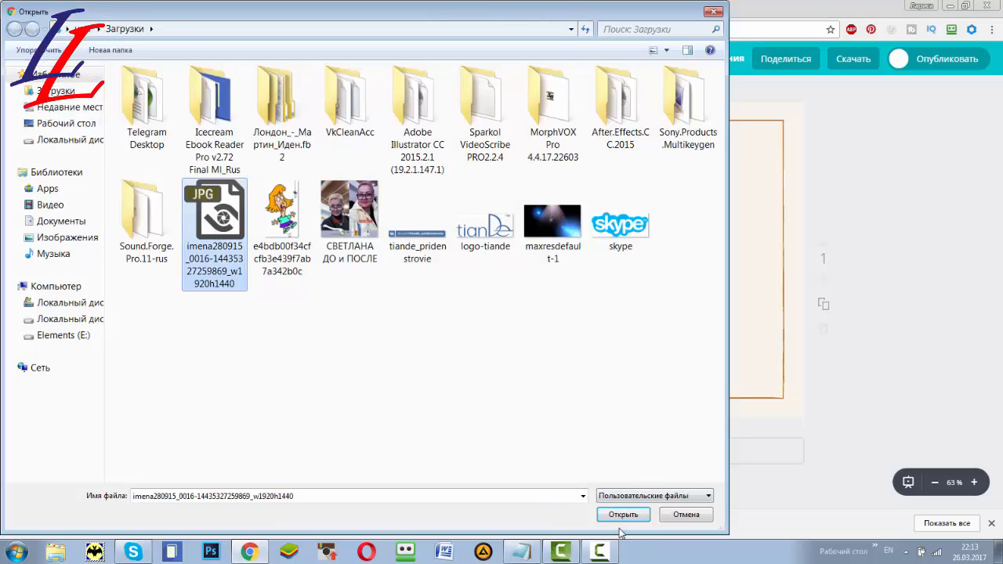
click(622, 515)
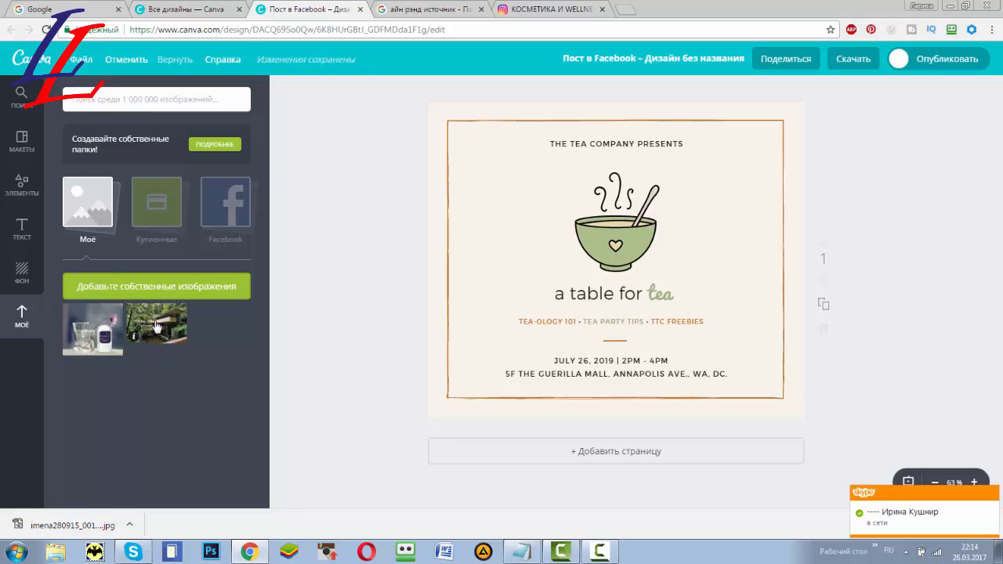
Place the uploaded house photo on the design and enlarge it until it covers the whole page
drag(166, 319, 626, 258)
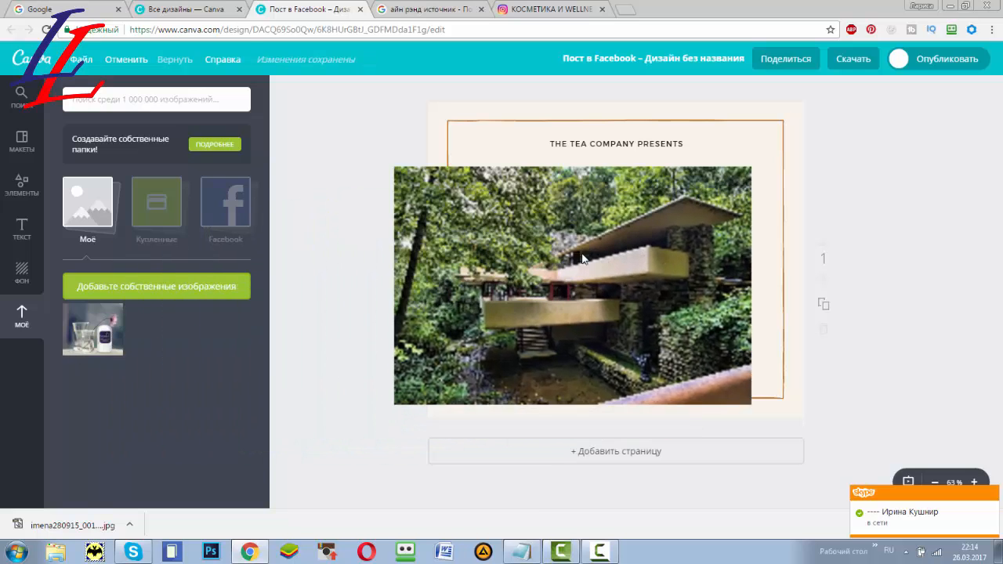
drag(611, 214, 612, 219)
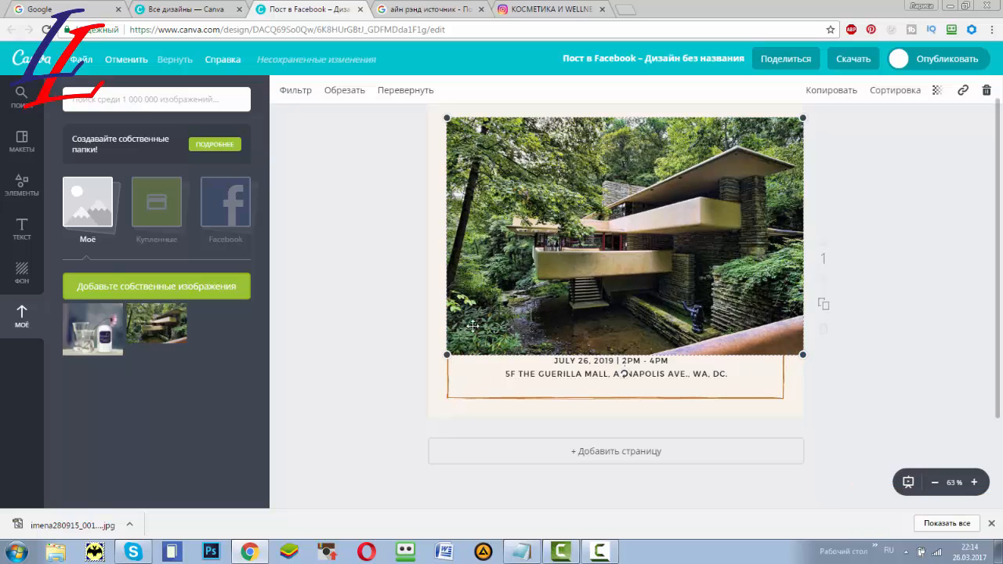
drag(447, 354, 346, 418)
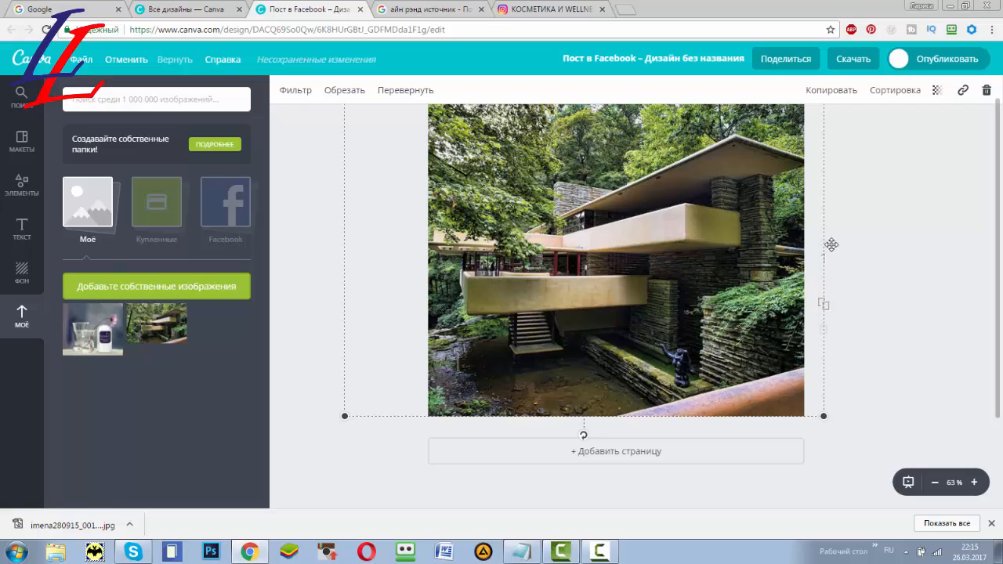
Copy the three-line quote from the ОТКРЫТКИ Notepad file and paste it as a new text element over the photo
click(518, 554)
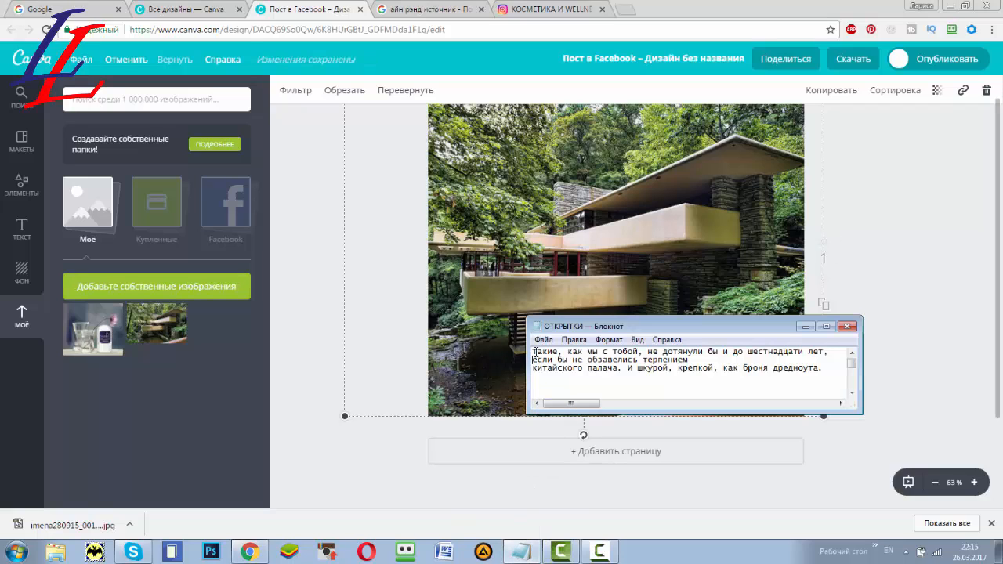
drag(545, 353, 824, 369)
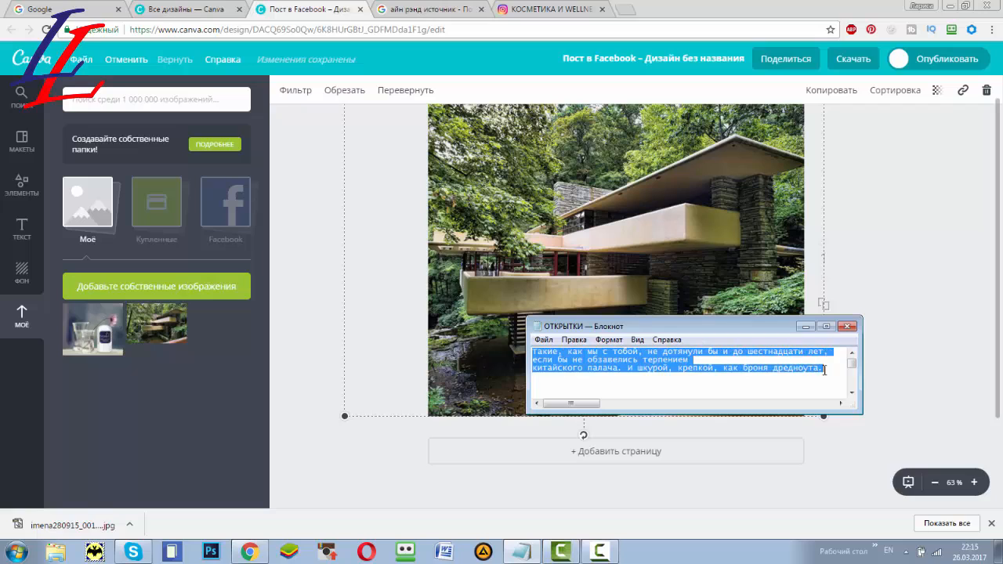
right_click(610, 363)
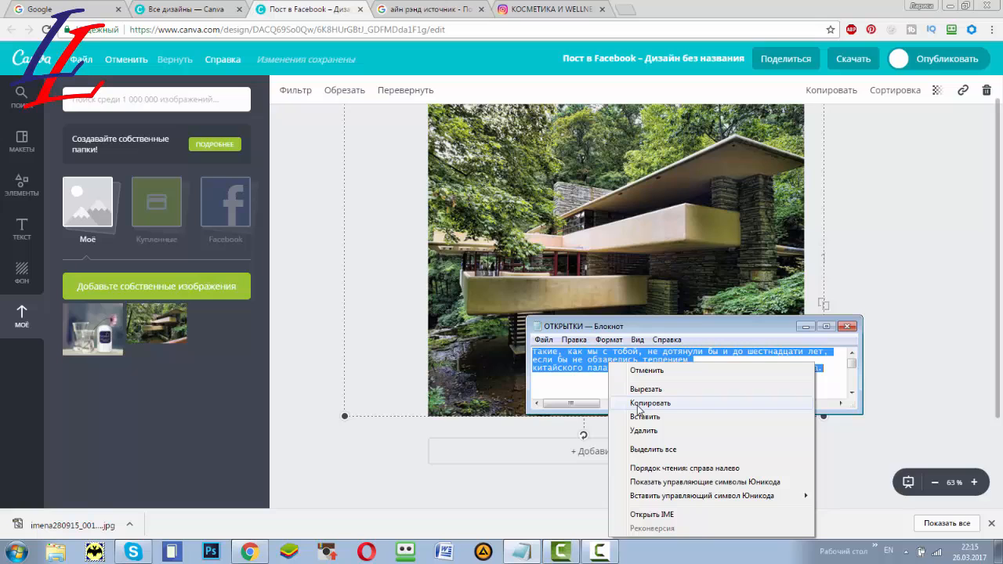
click(649, 403)
click(20, 230)
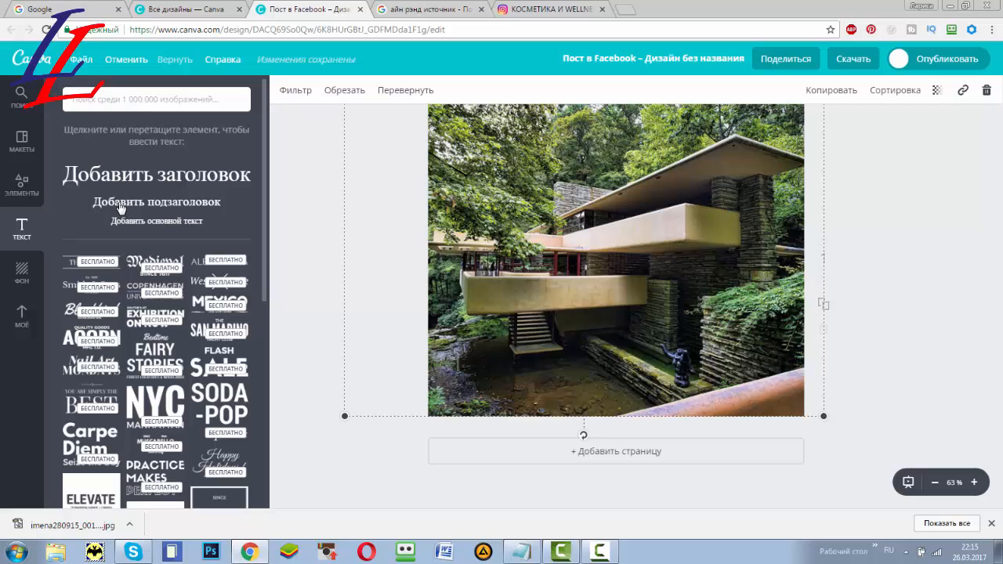
key(ctrl+v)
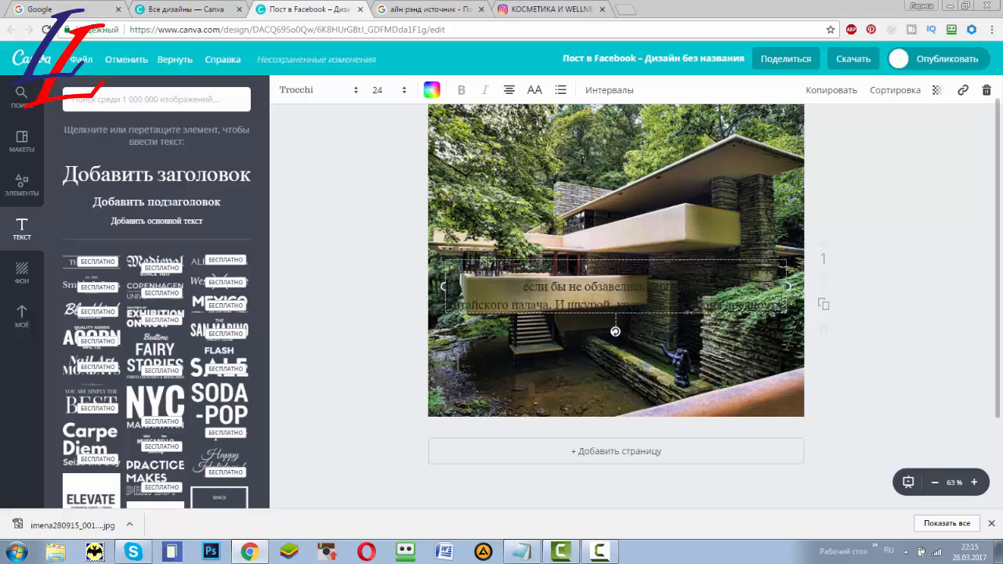
Set the colour of the whole quote text to the off-white document colour
drag(783, 305, 437, 270)
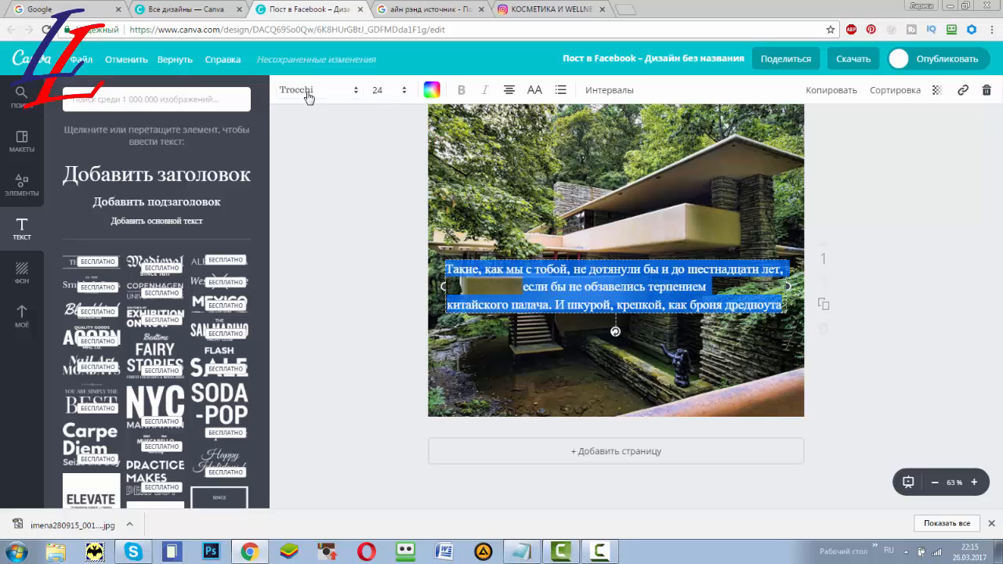
click(432, 91)
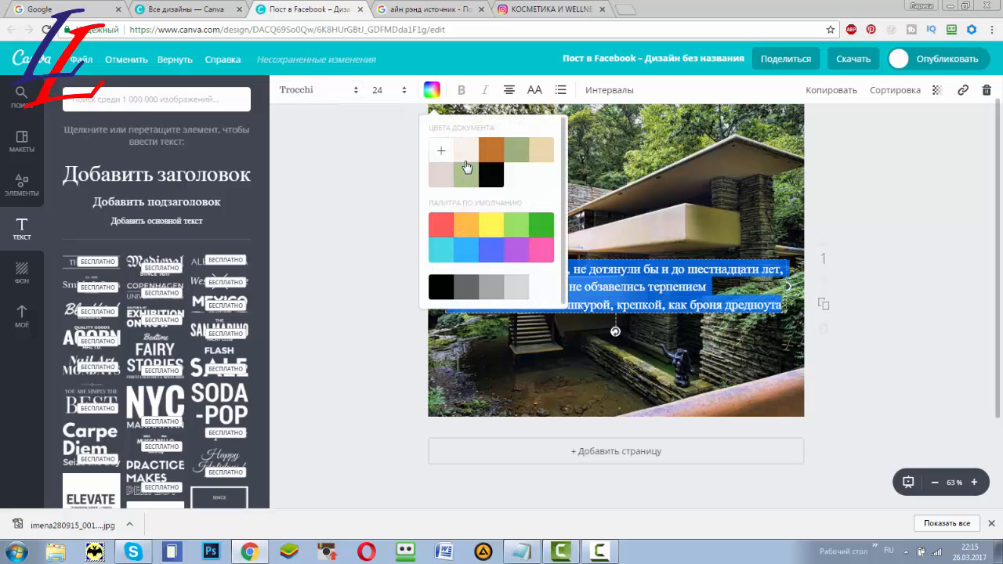
click(465, 153)
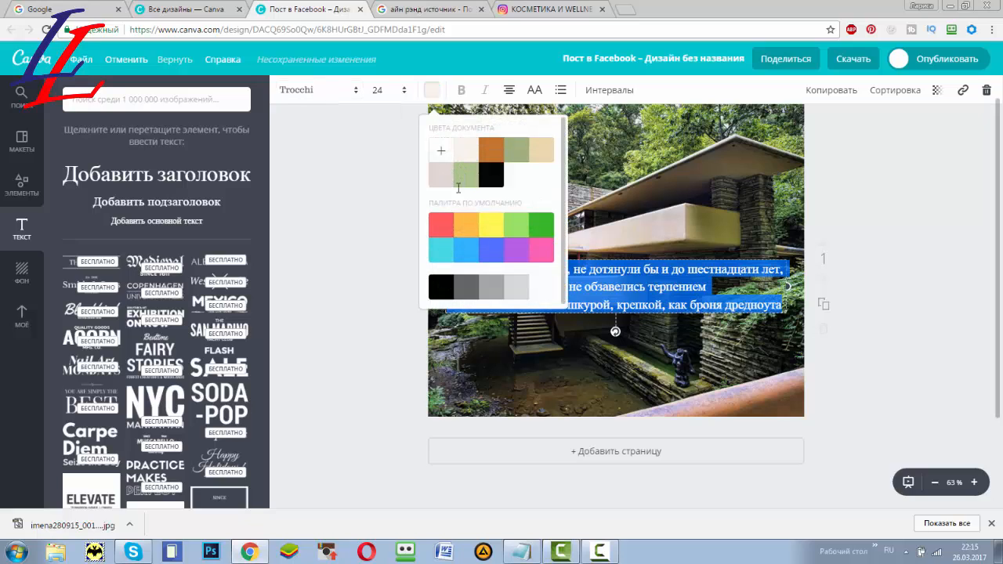
Change the font of the whole quote text to Sunday
click(355, 91)
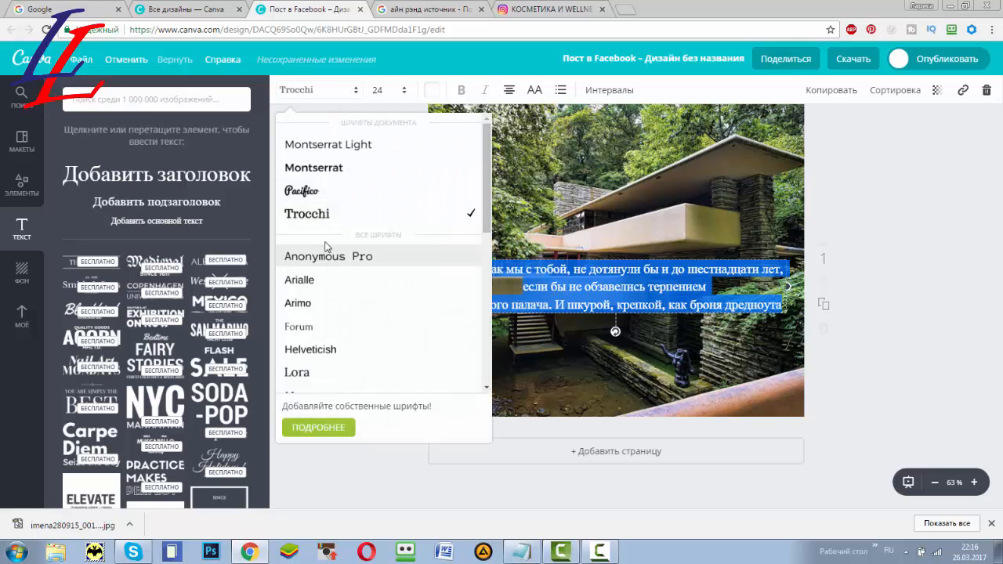
scroll(321, 282, down, 2)
scroll(313, 314, down, 3)
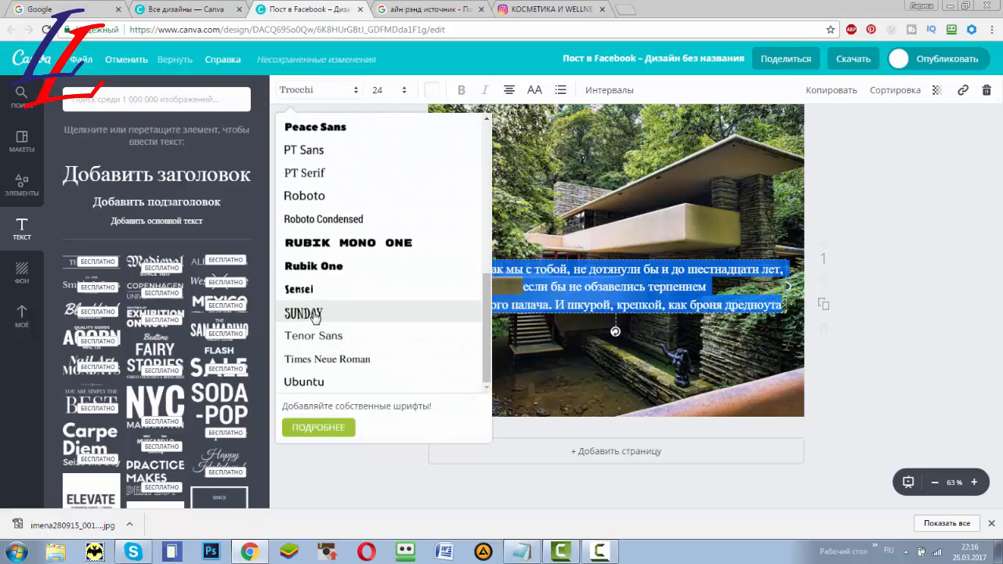
click(314, 314)
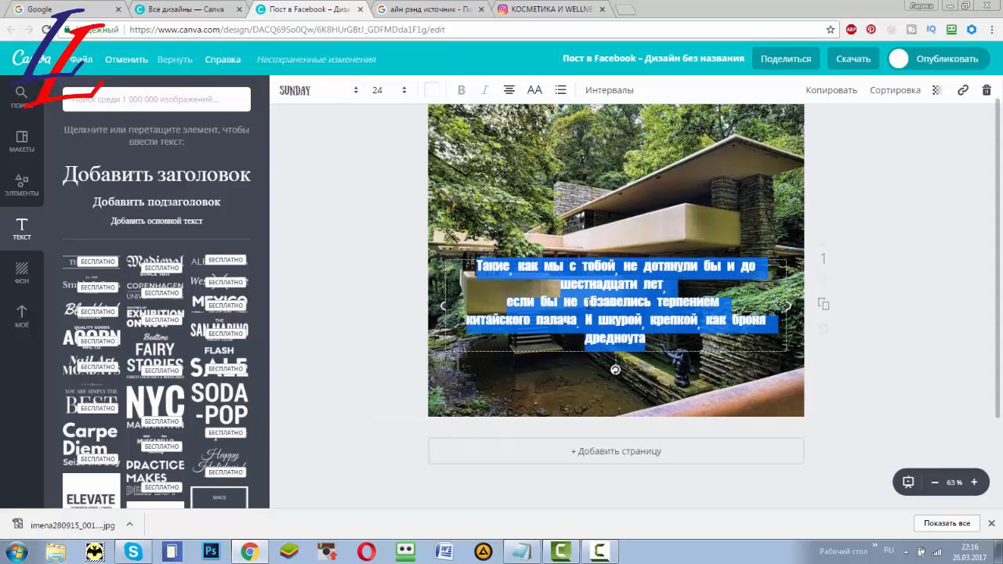
click(623, 290)
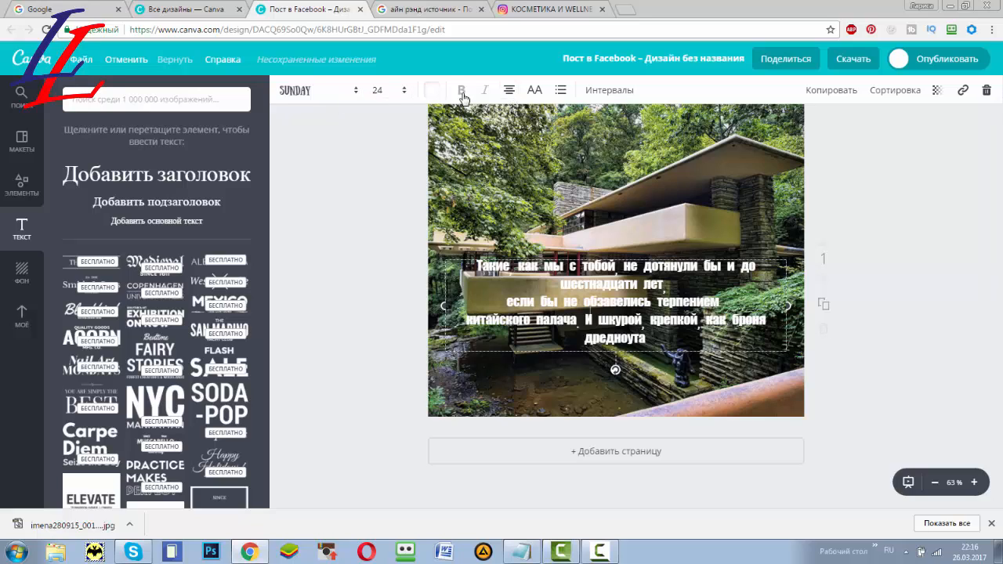
Set the letter spacing of the whole quote to 110 and its line height to 1.72
key(ctrl+a)
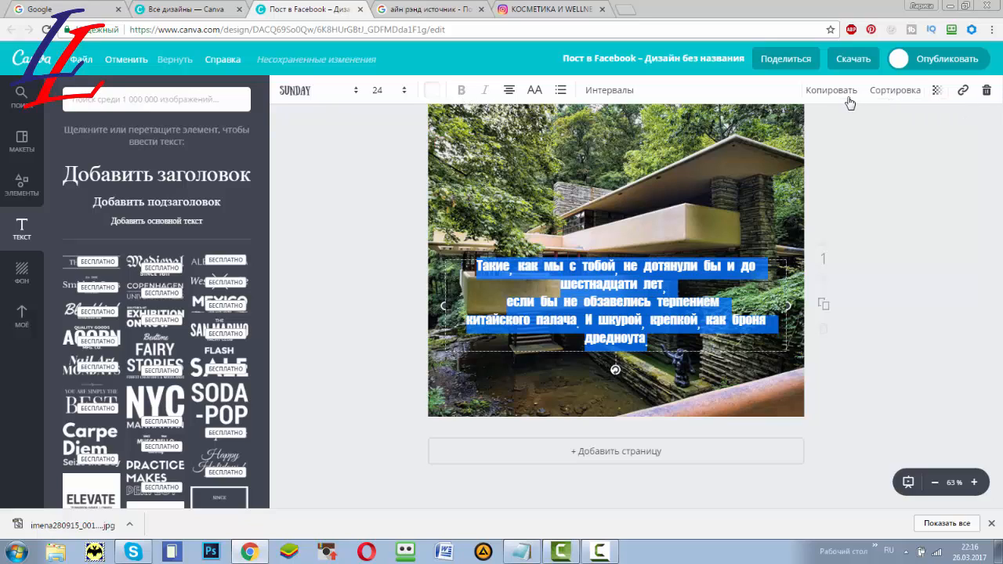
click(610, 92)
drag(724, 128, 760, 160)
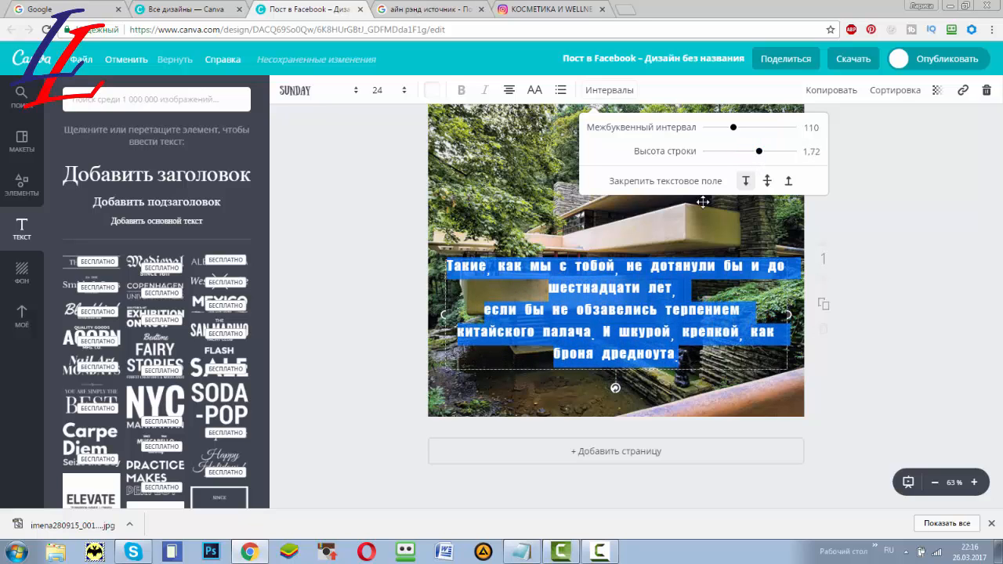
click(863, 210)
Move the quote slightly lower on the photo, left-align it and rearrange its line breaks so it fills four lines
click(631, 292)
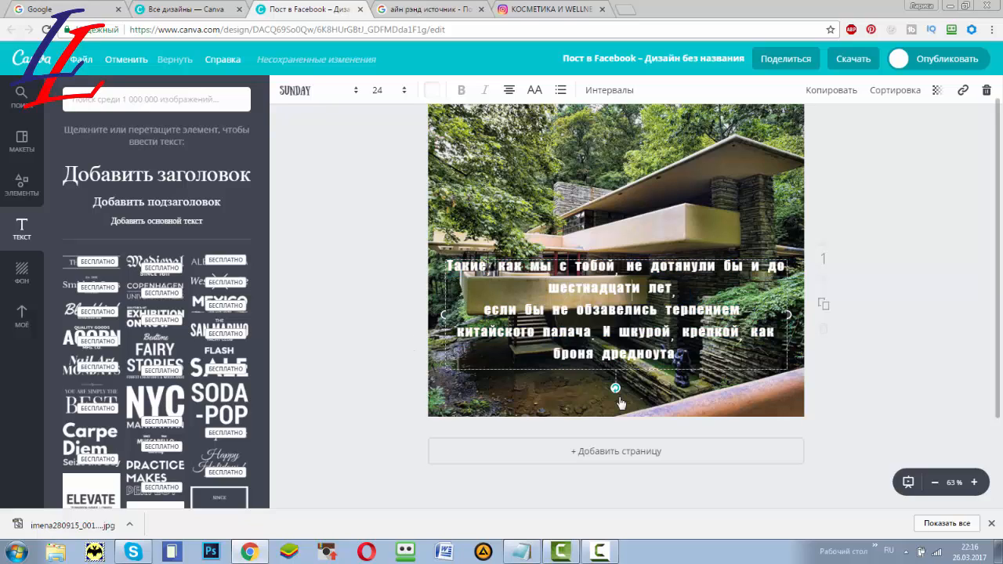
mouse_move(615, 388)
mouse_down()
mouse_move(625, 407)
mouse_move(616, 405)
mouse_up()
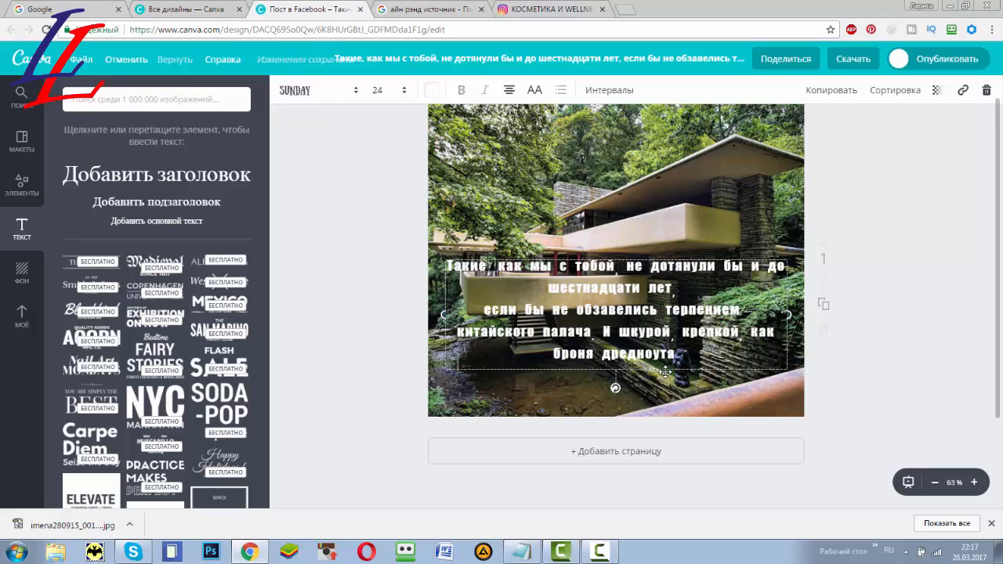
drag(665, 372, 663, 391)
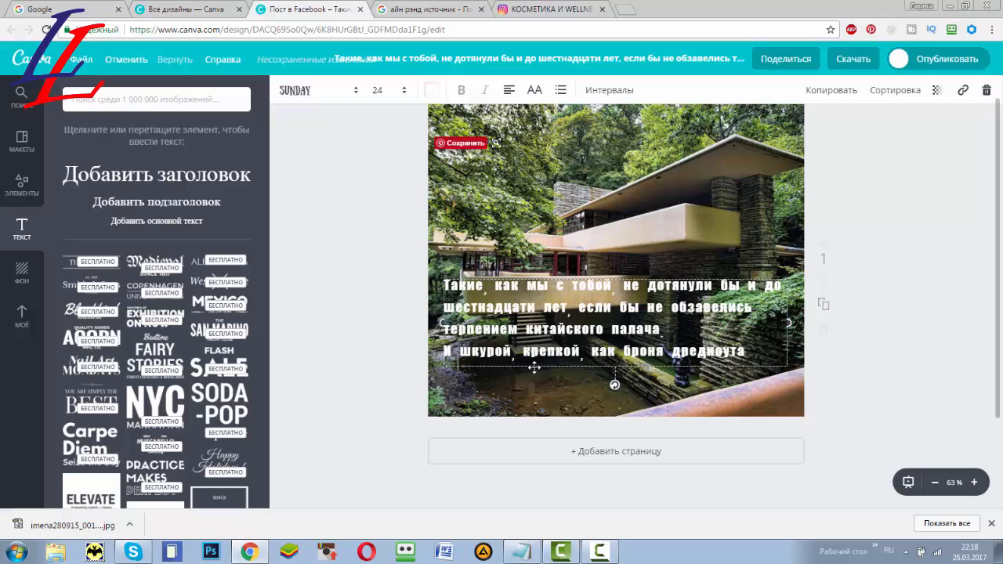
Add a black rounded square from the shapes and send it one level back behind the quote text
click(26, 196)
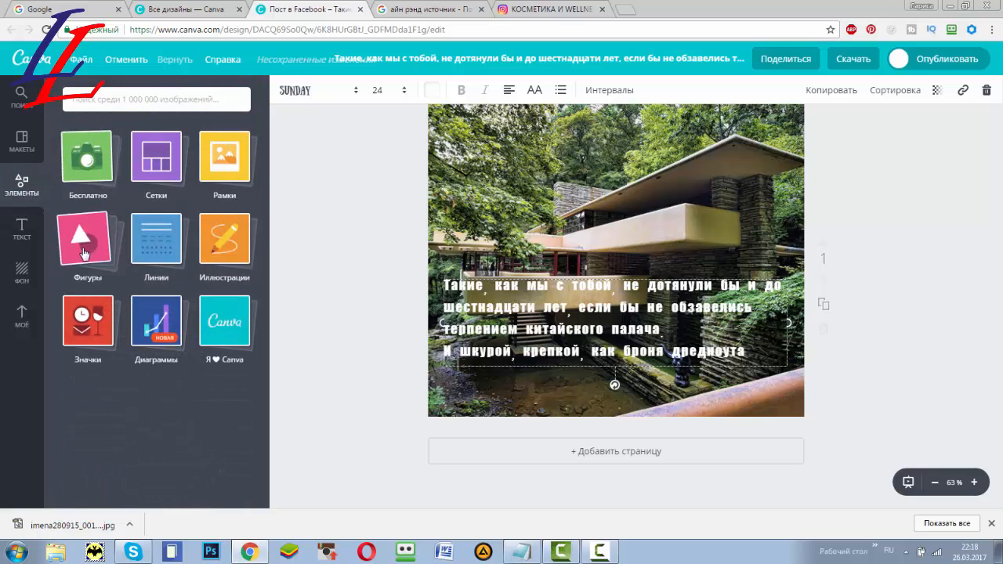
click(88, 235)
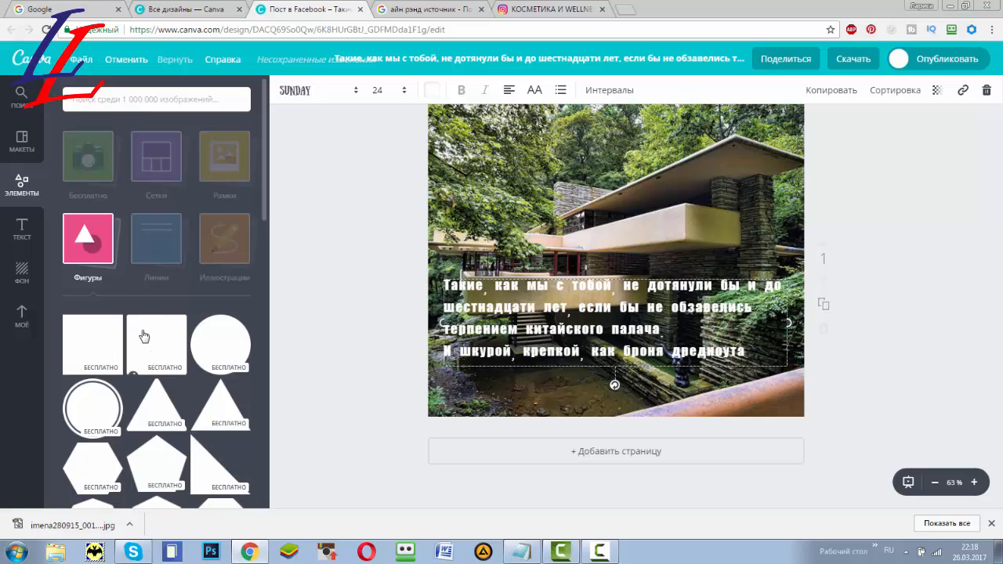
click(144, 335)
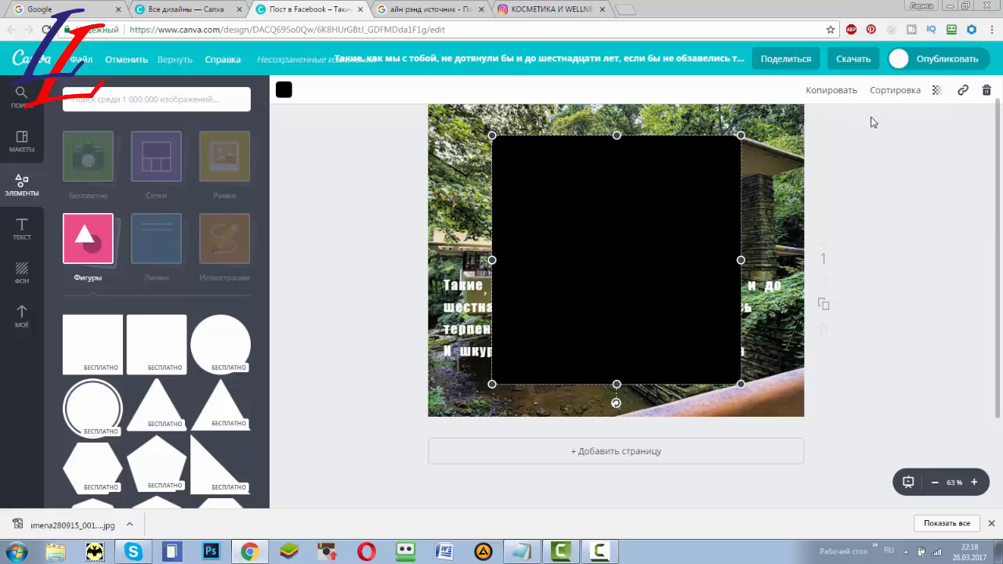
click(895, 90)
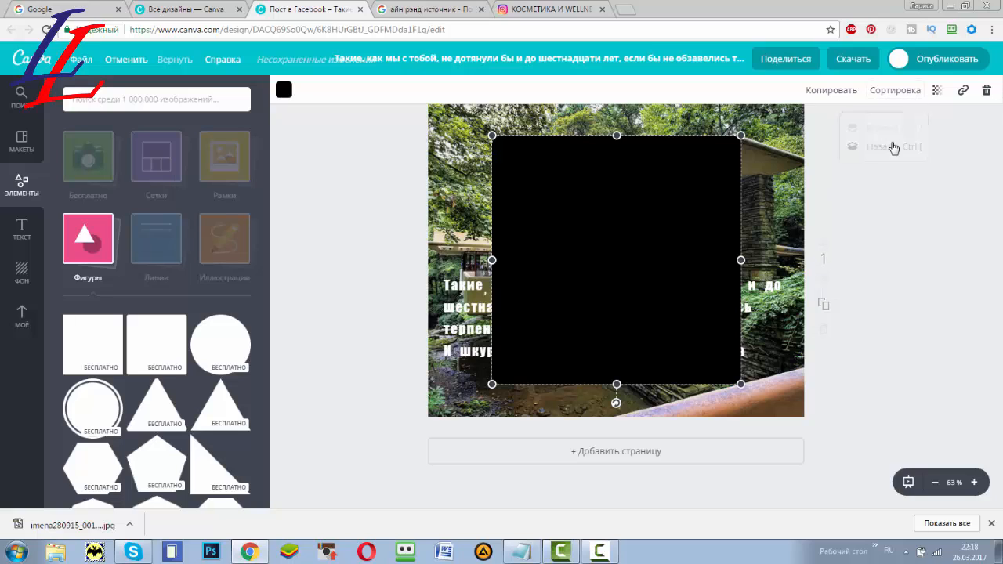
click(905, 91)
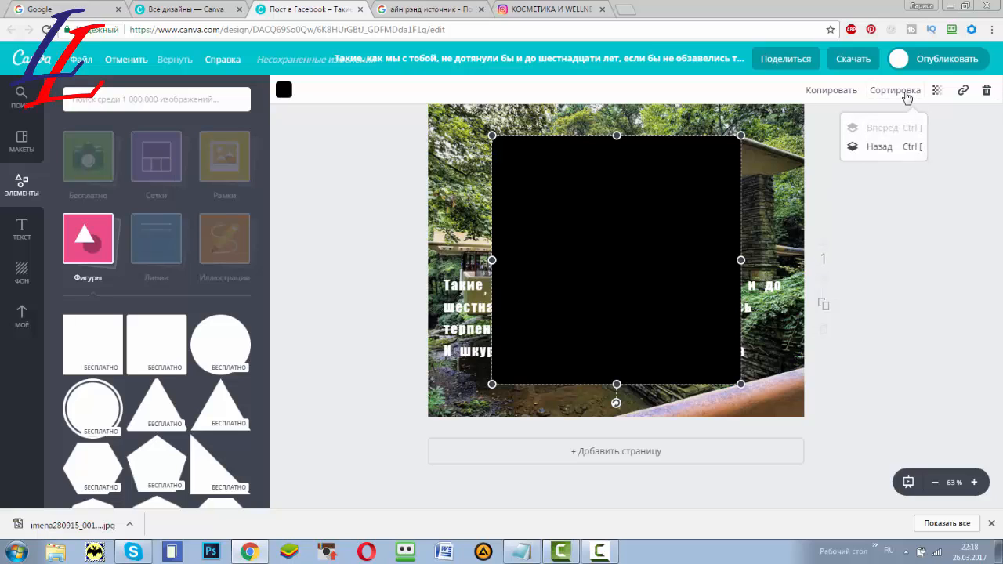
click(882, 146)
Resize the black rounded shape on all four sides so it closely frames the four lines of the quote
drag(495, 261, 448, 267)
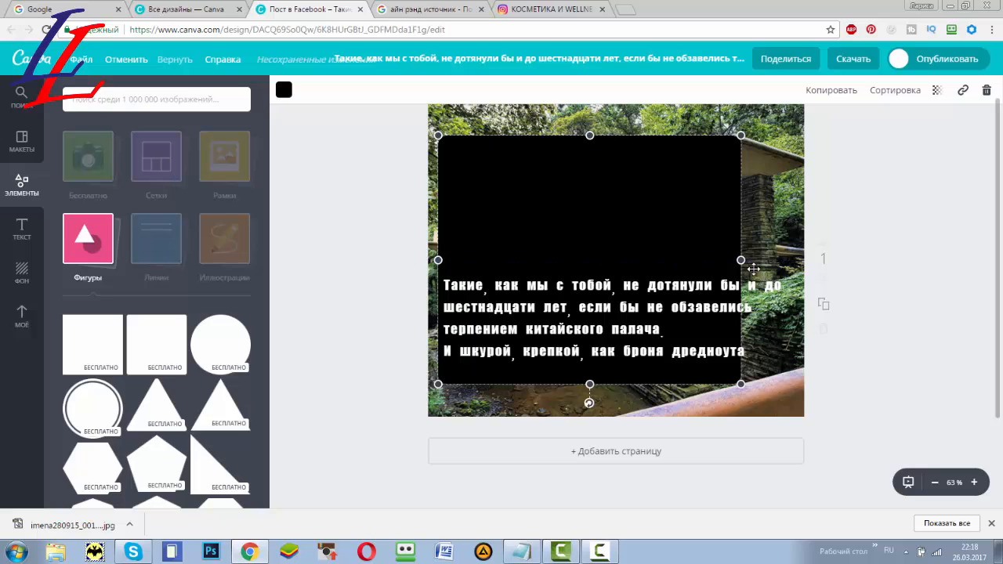
drag(740, 260, 788, 259)
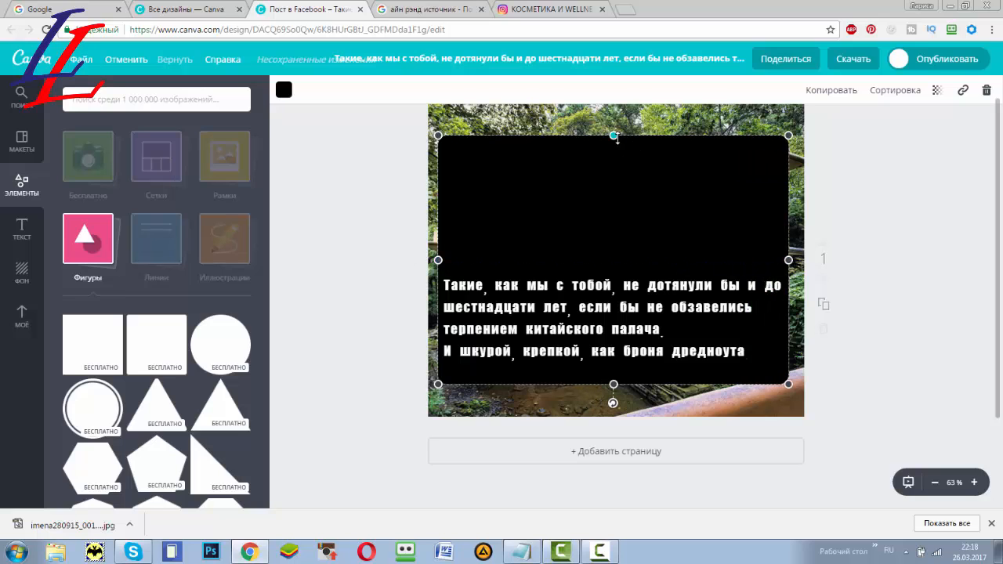
drag(619, 158, 618, 279)
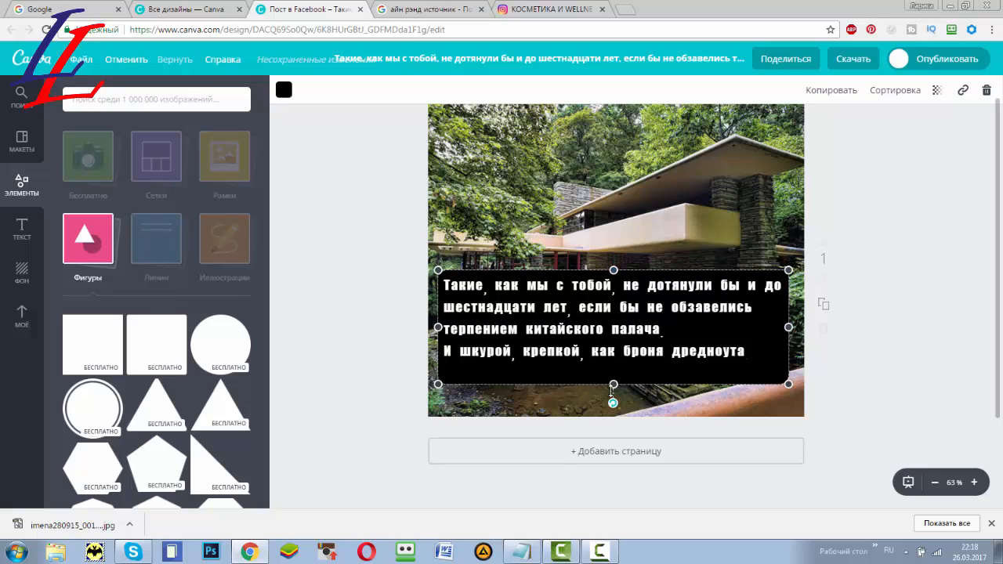
drag(613, 384, 614, 365)
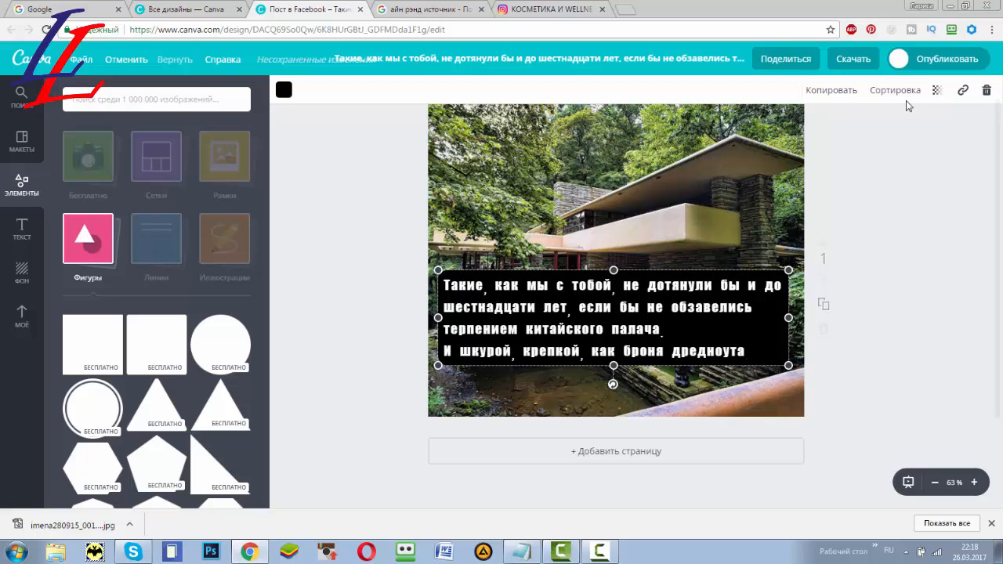
click(752, 343)
click(155, 348)
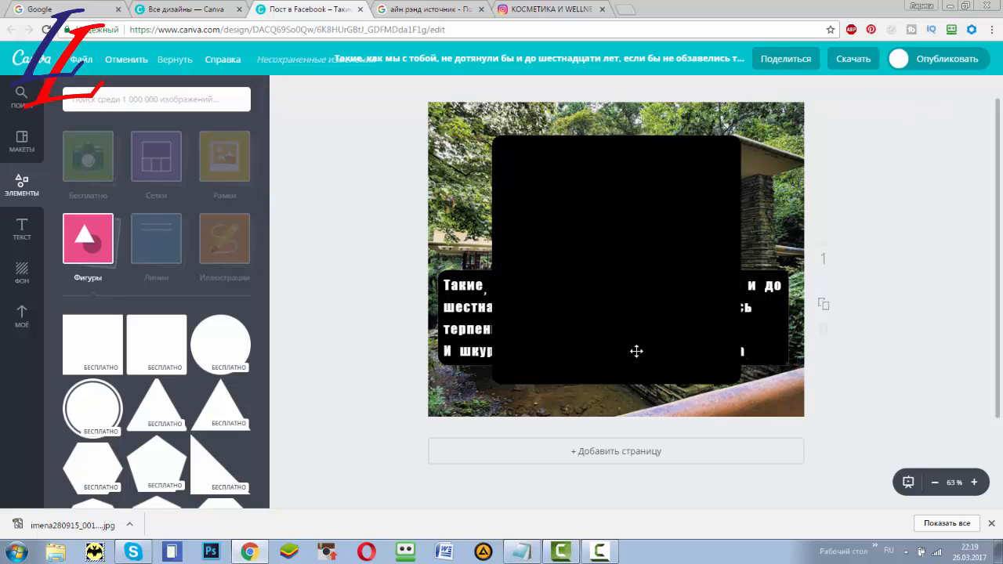
right_click(629, 206)
click(858, 227)
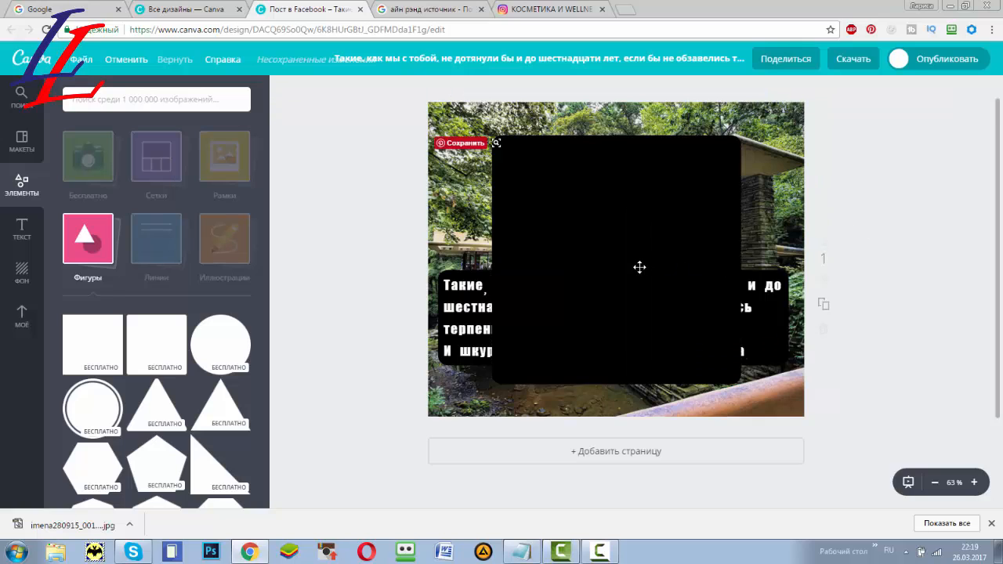
click(656, 240)
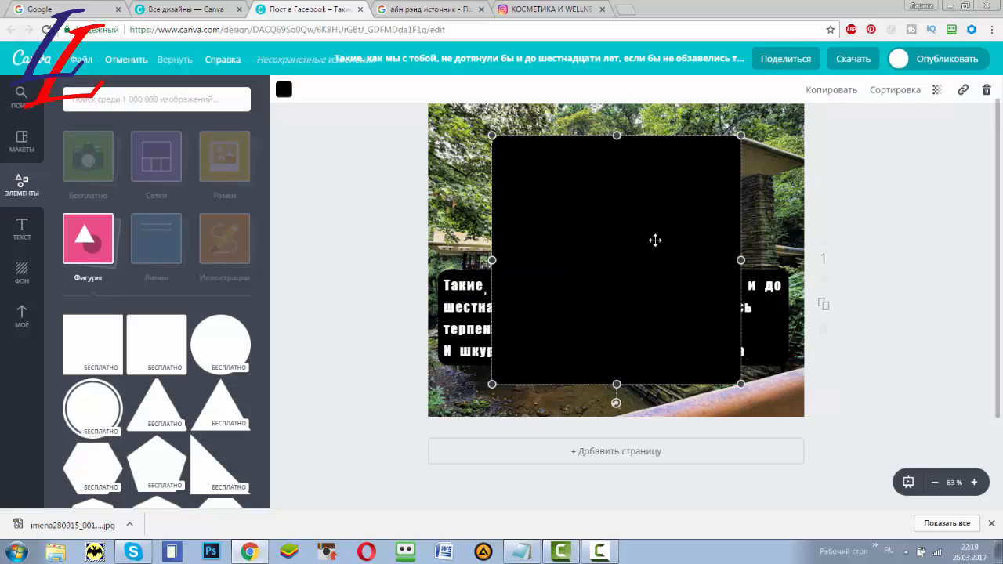
click(986, 92)
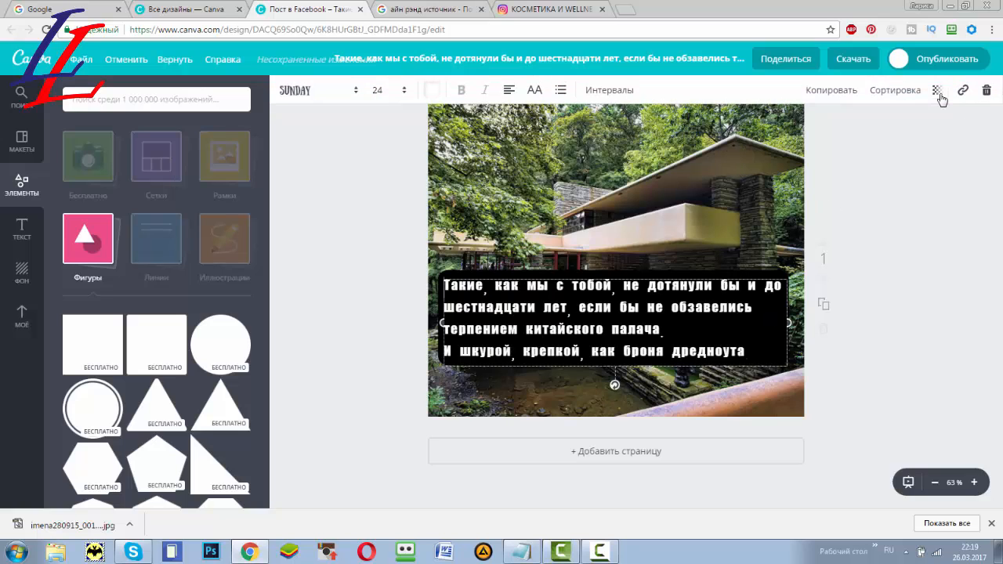
click(938, 92)
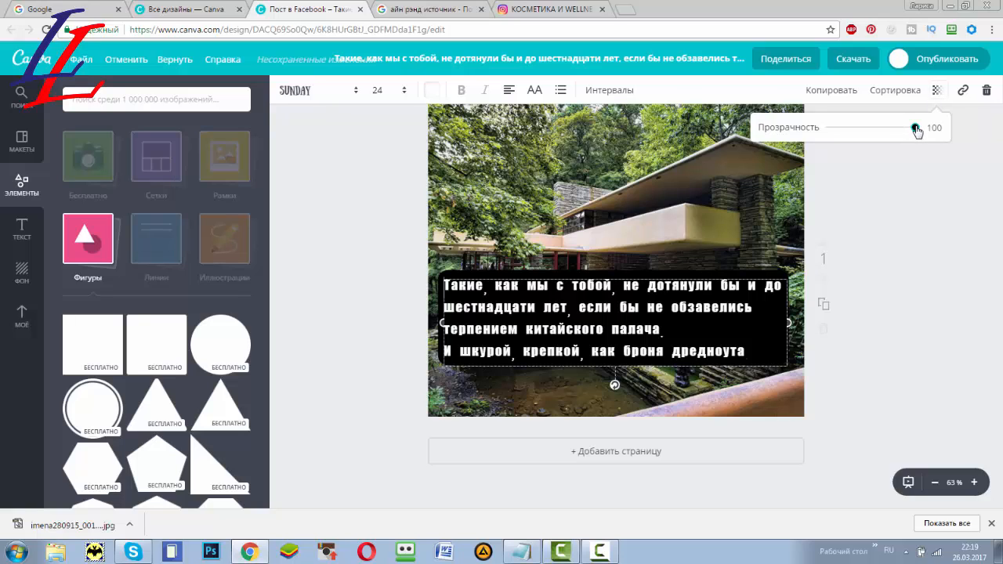
mouse_move(915, 130)
mouse_down()
mouse_move(849, 108)
mouse_move(844, 128)
mouse_move(922, 129)
mouse_up()
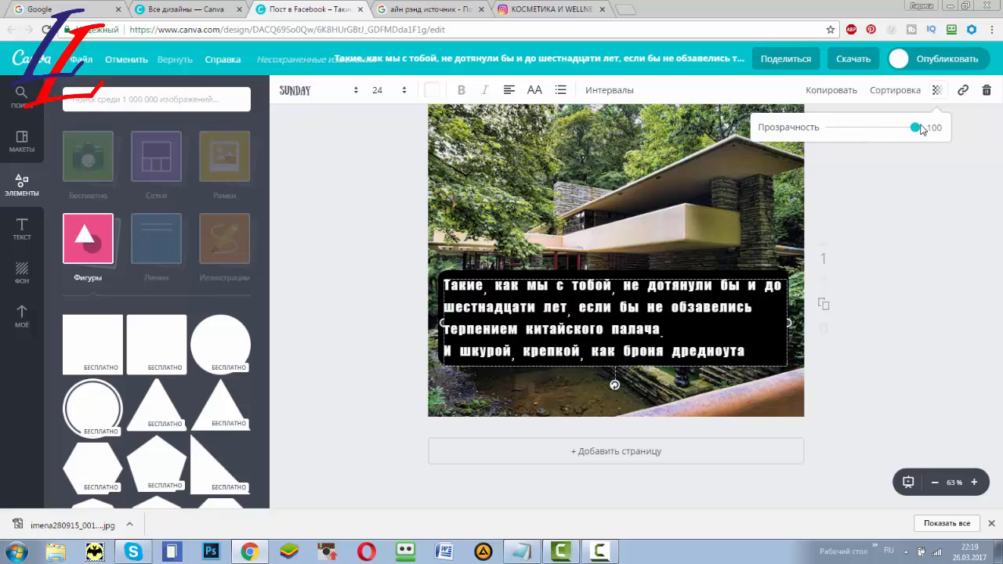
click(440, 281)
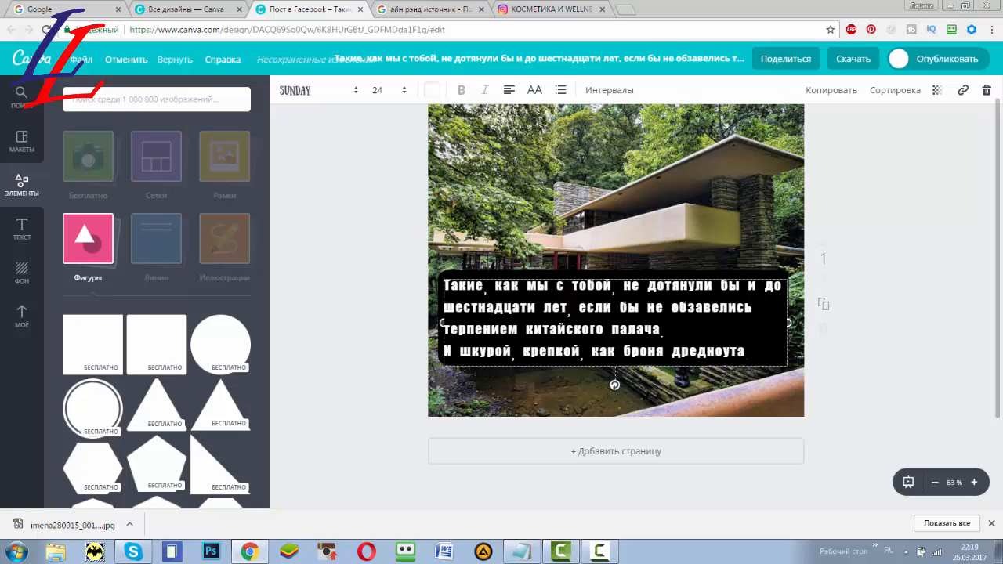
Set the transparency of the black shape behind the quote to 40
click(528, 272)
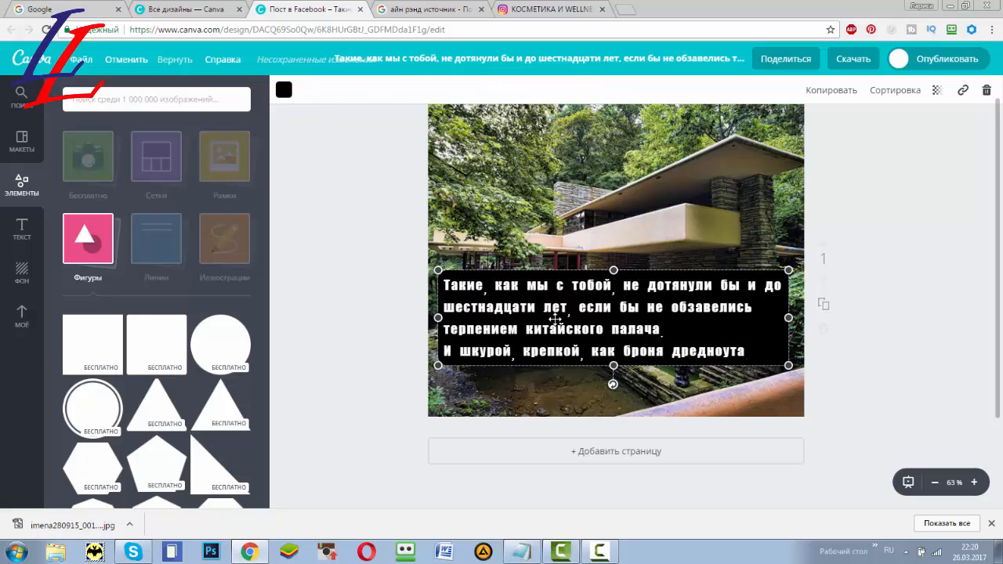
click(935, 96)
drag(914, 128, 867, 138)
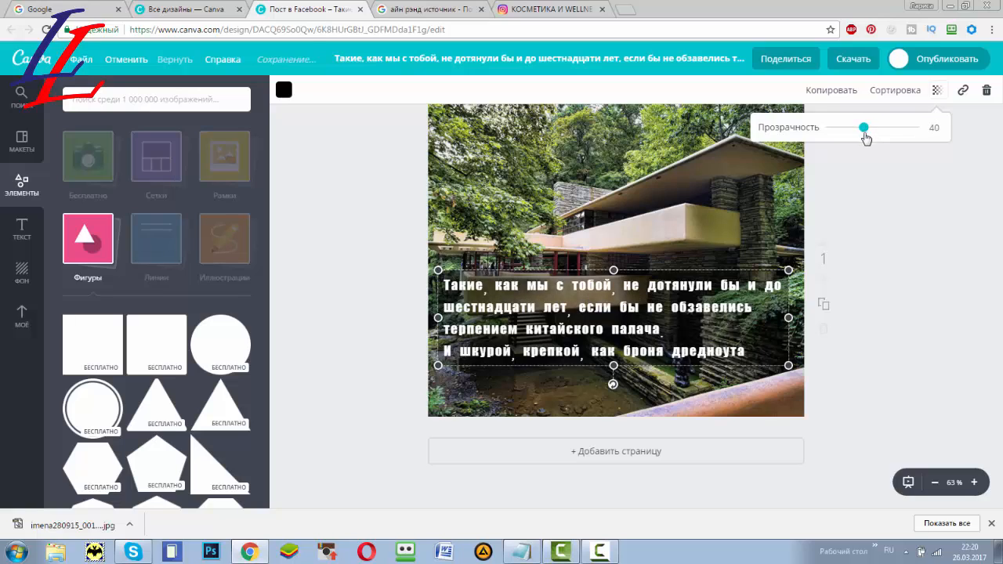
click(840, 304)
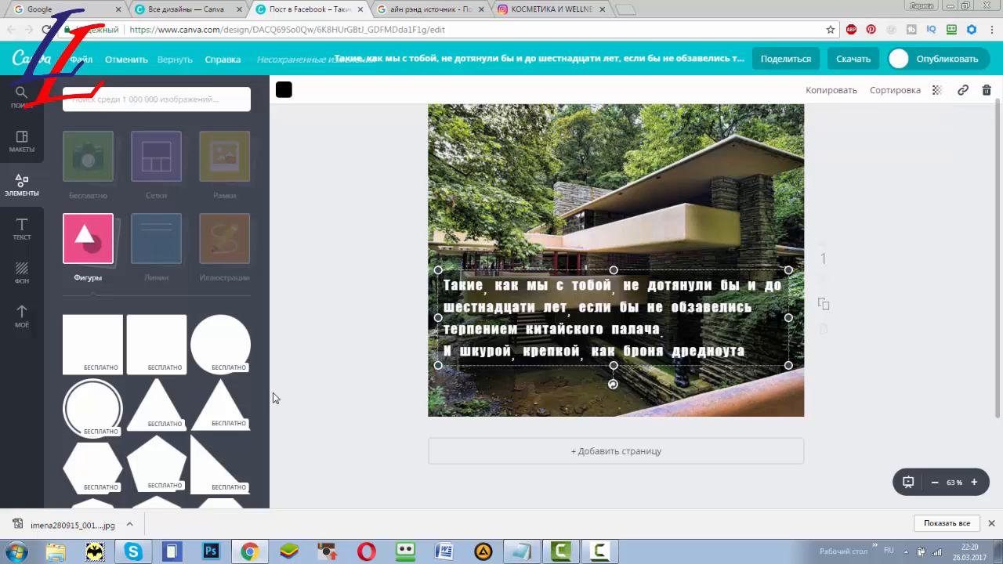
Add a white body text reading Айн Рэнд "Источник" and place it in the photo's lower right corner below the quote
click(22, 228)
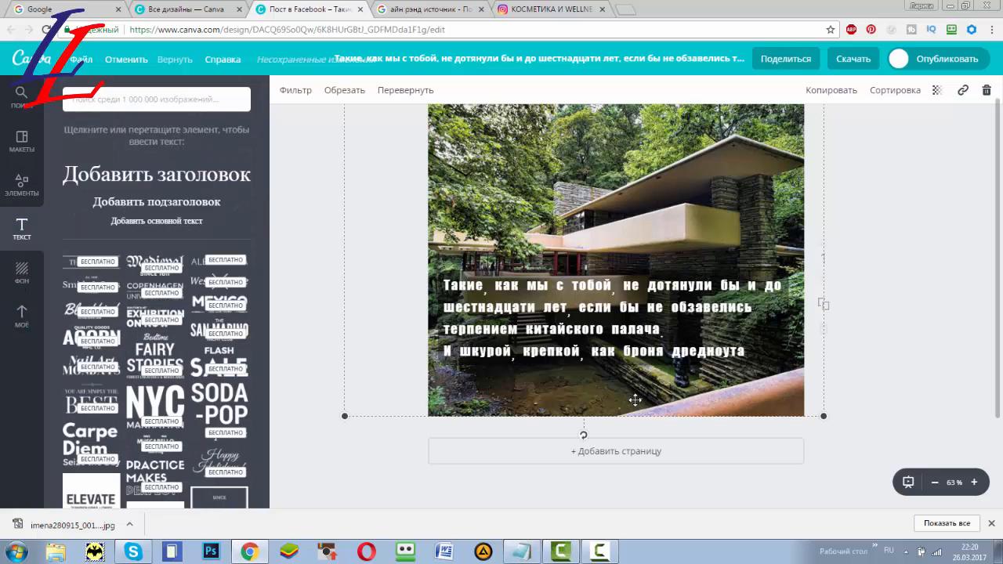
click(130, 226)
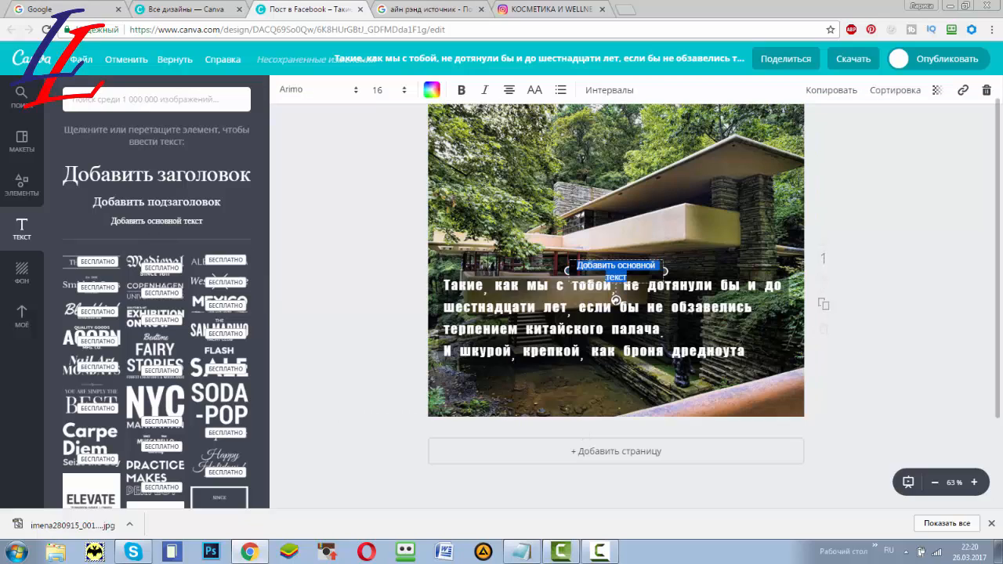
key(BackSpace)
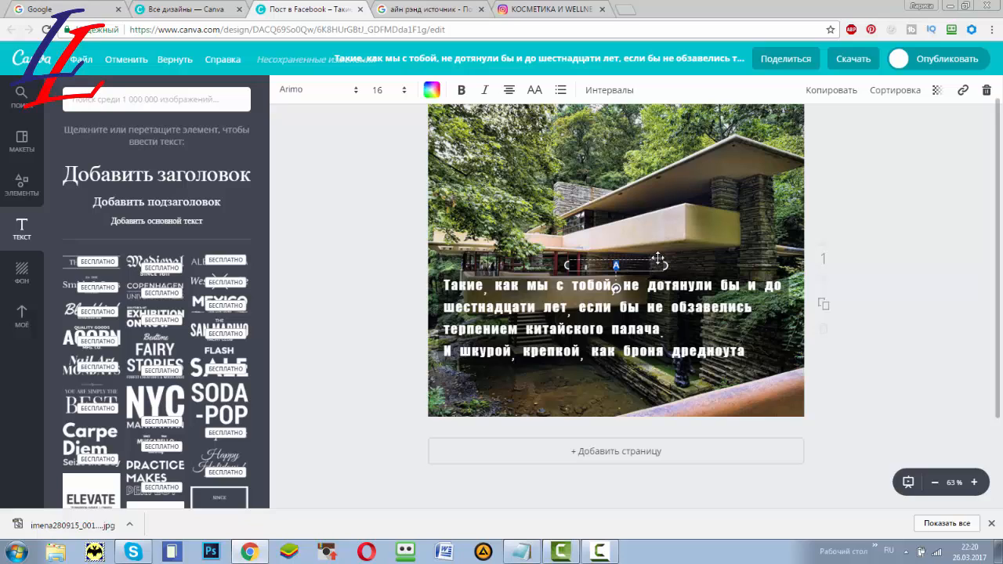
click(432, 89)
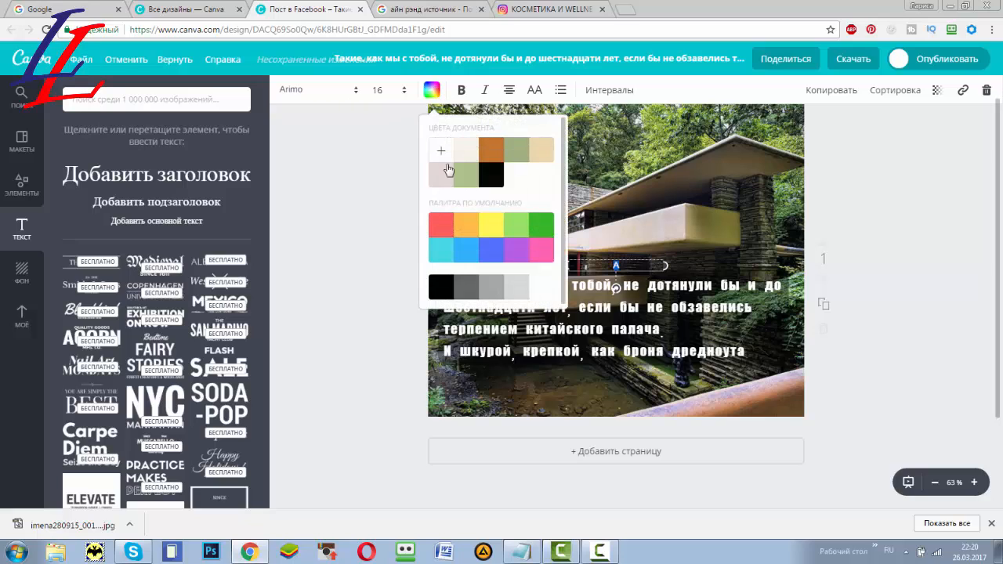
click(544, 291)
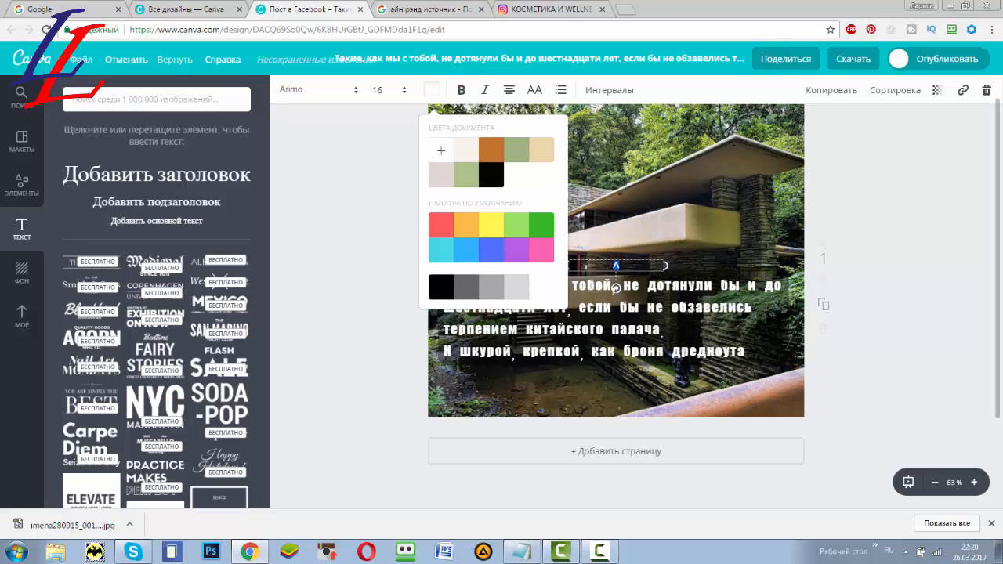
drag(617, 282, 721, 414)
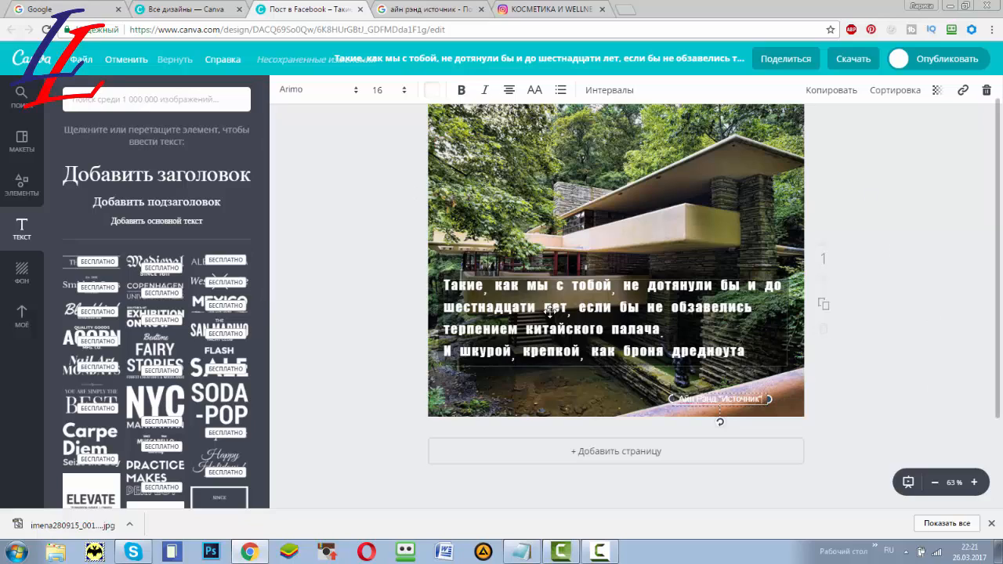
click(550, 306)
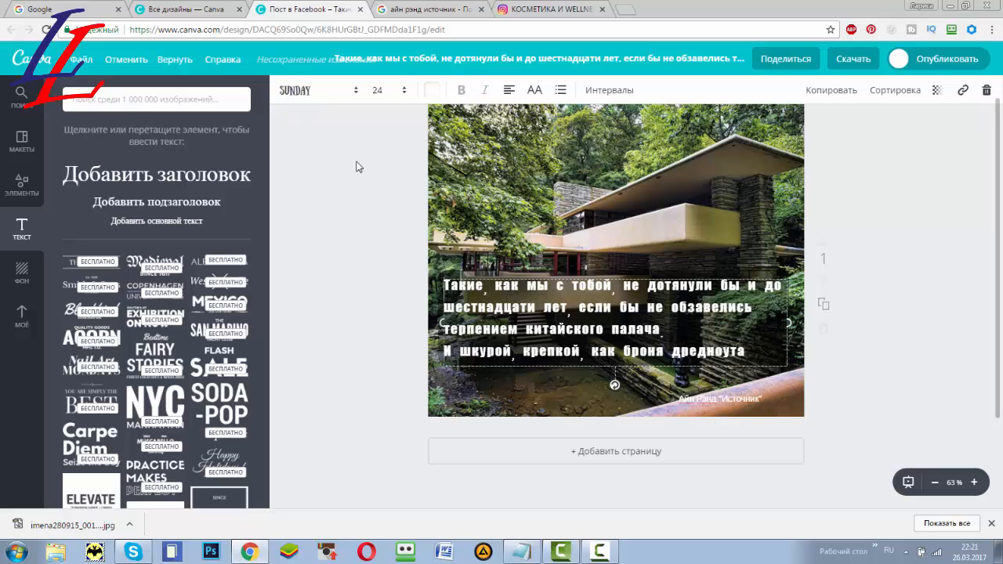
Set the source caption Айн Рэнд "Источник" in the Sunday font at size 18
click(727, 401)
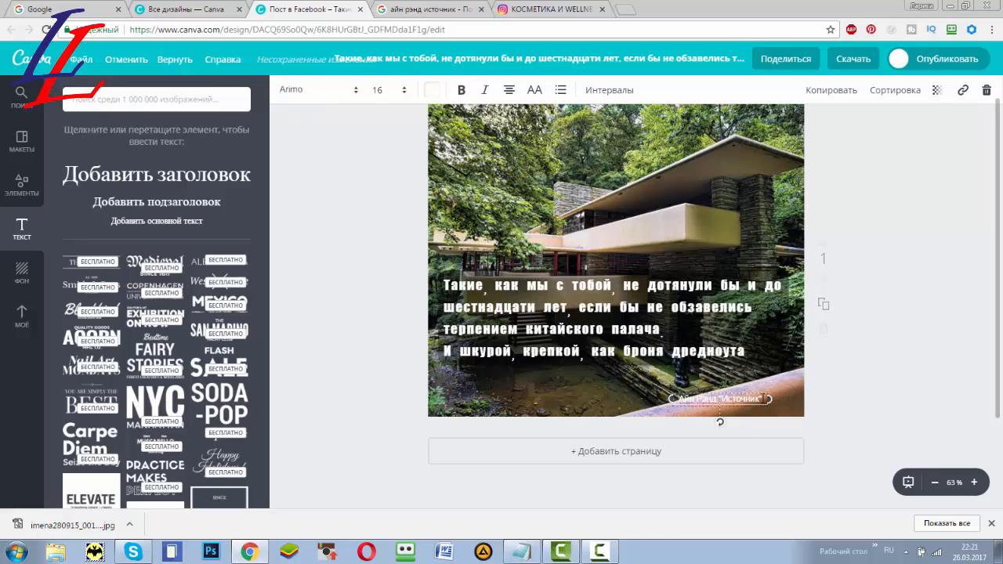
click(763, 398)
click(352, 89)
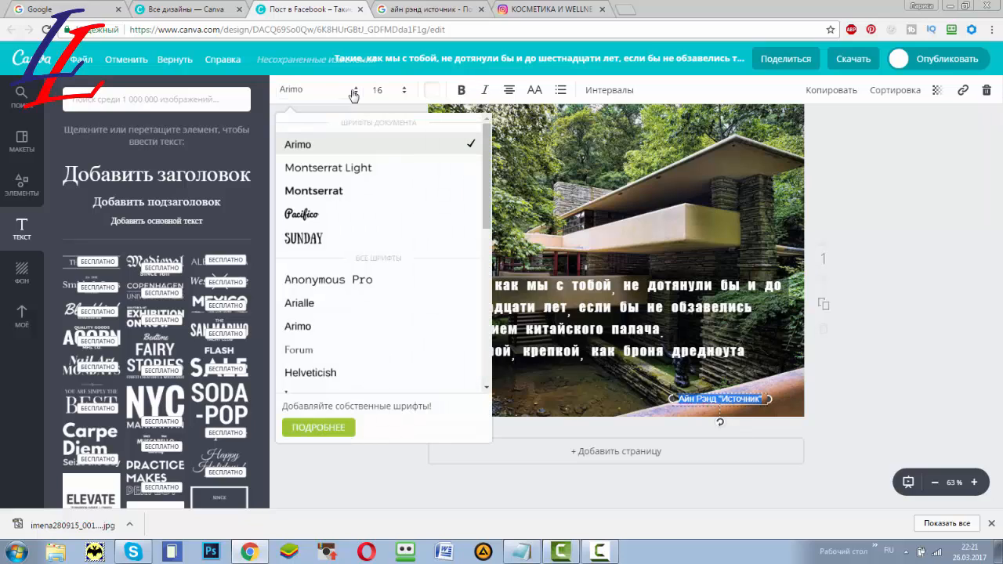
click(330, 246)
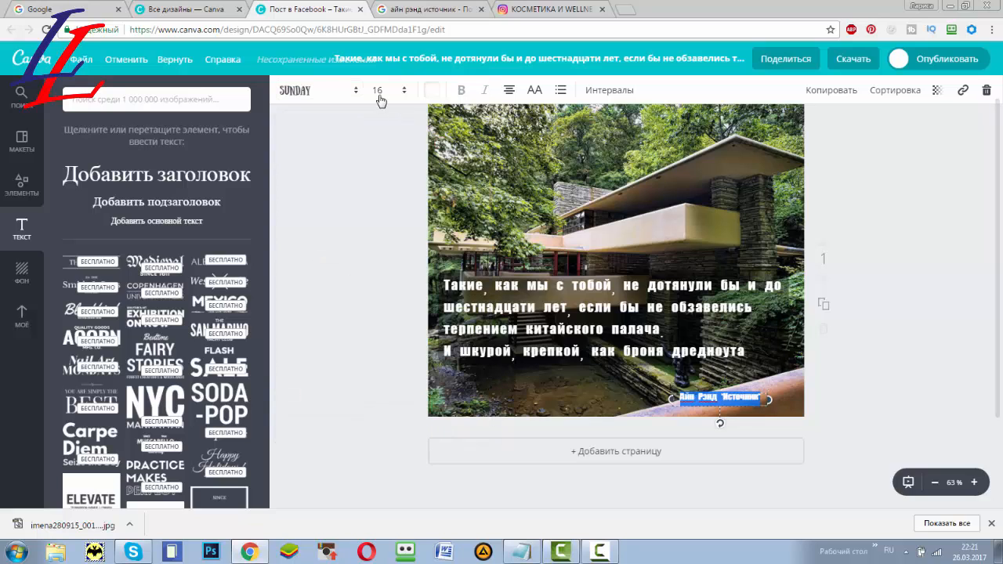
click(405, 91)
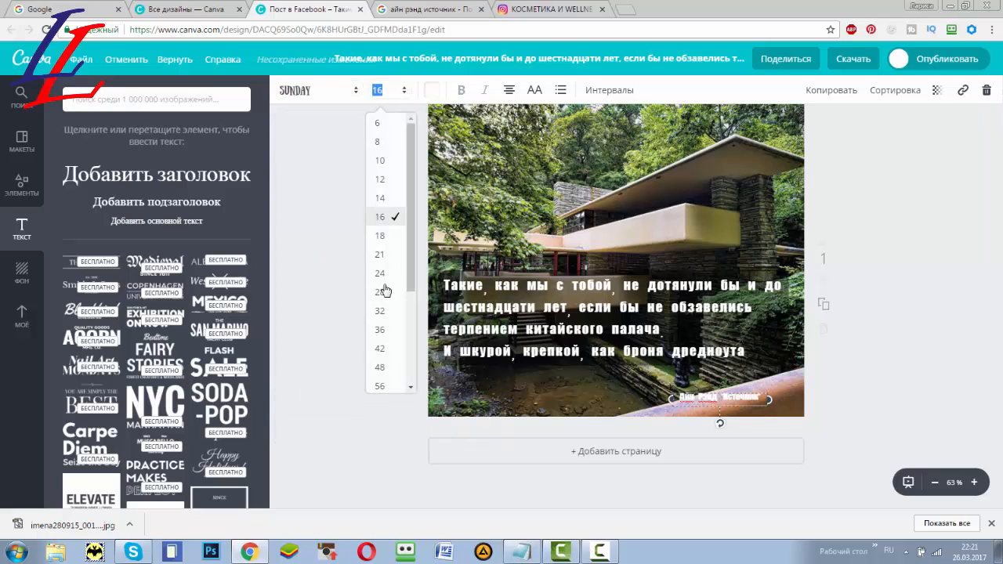
click(380, 235)
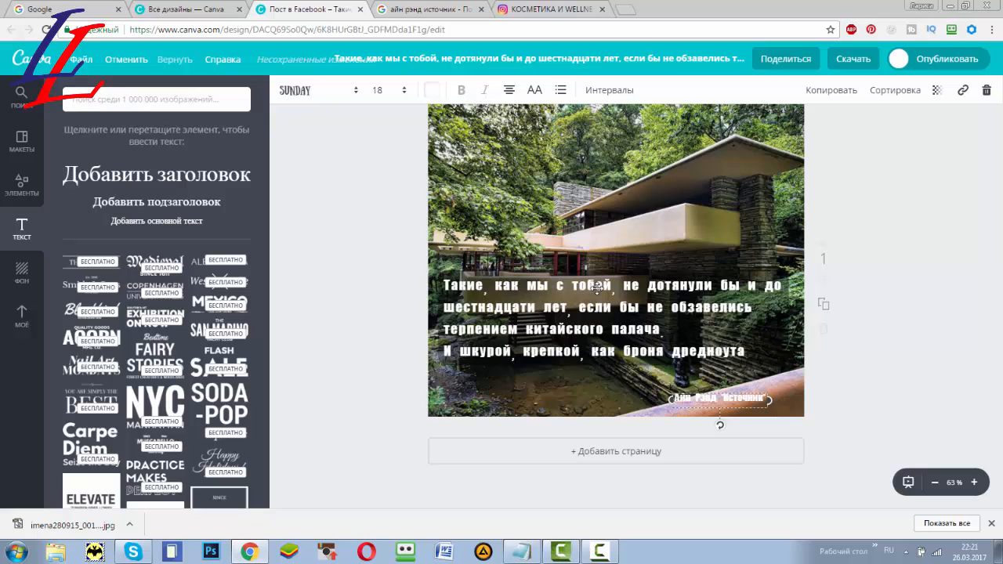
drag(755, 397, 777, 398)
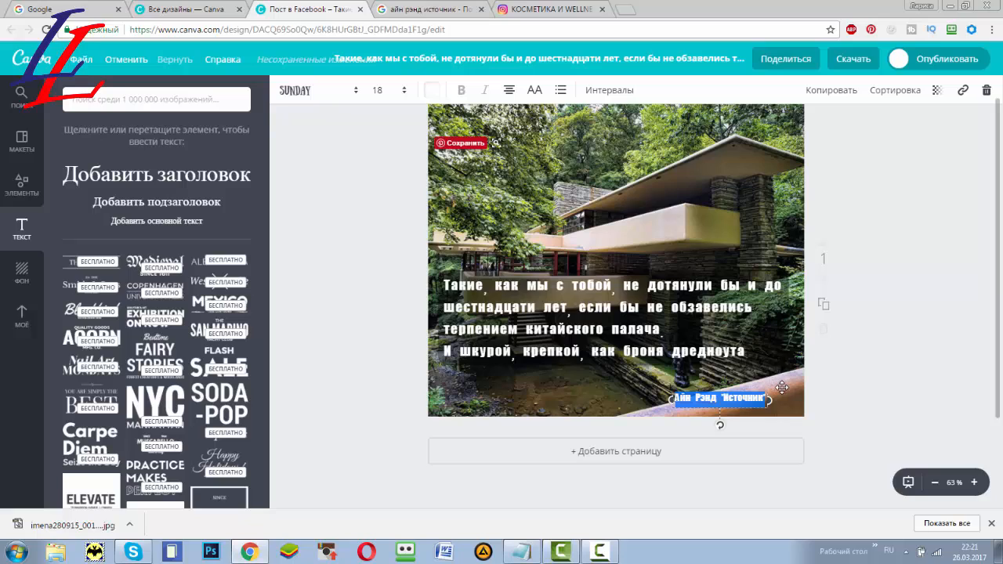
click(672, 381)
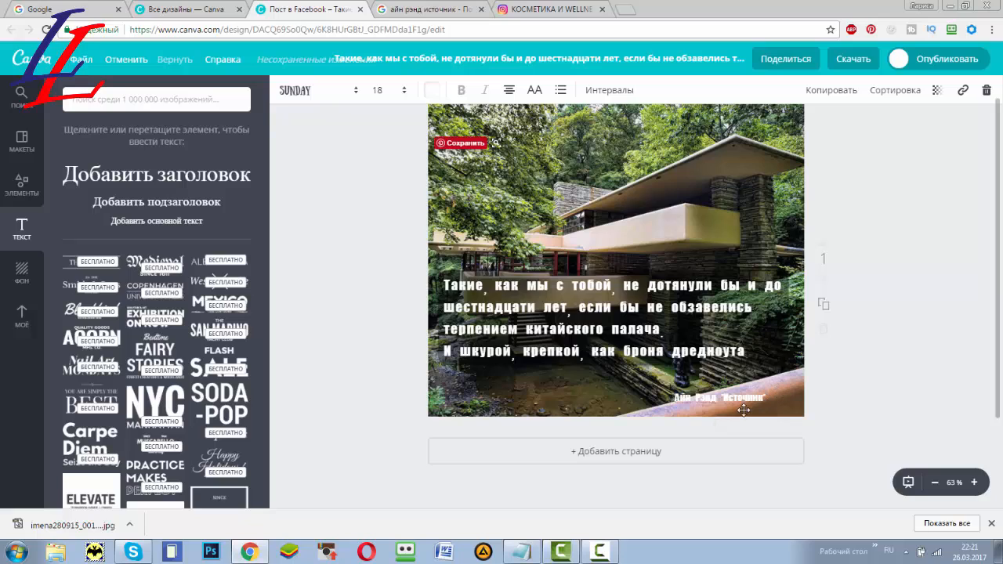
Duplicate the semi-transparent black shape behind the quote, then move and shrink the copy to cover the source caption
click(573, 283)
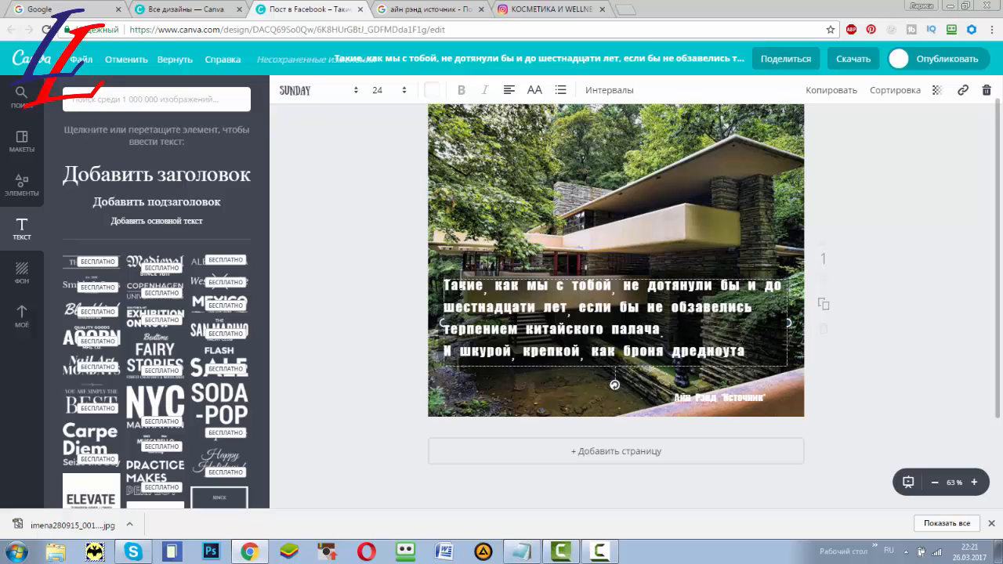
click(440, 346)
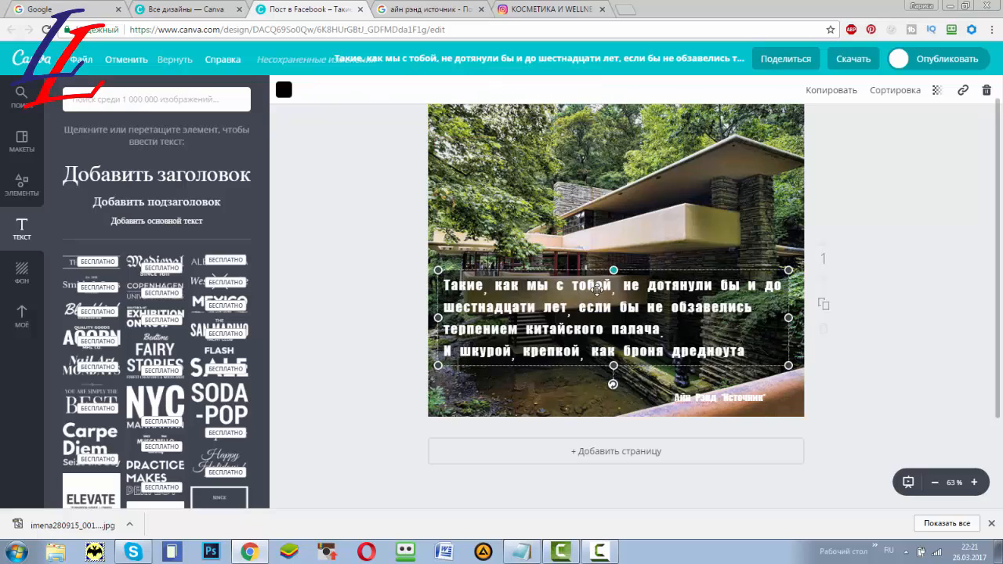
click(837, 92)
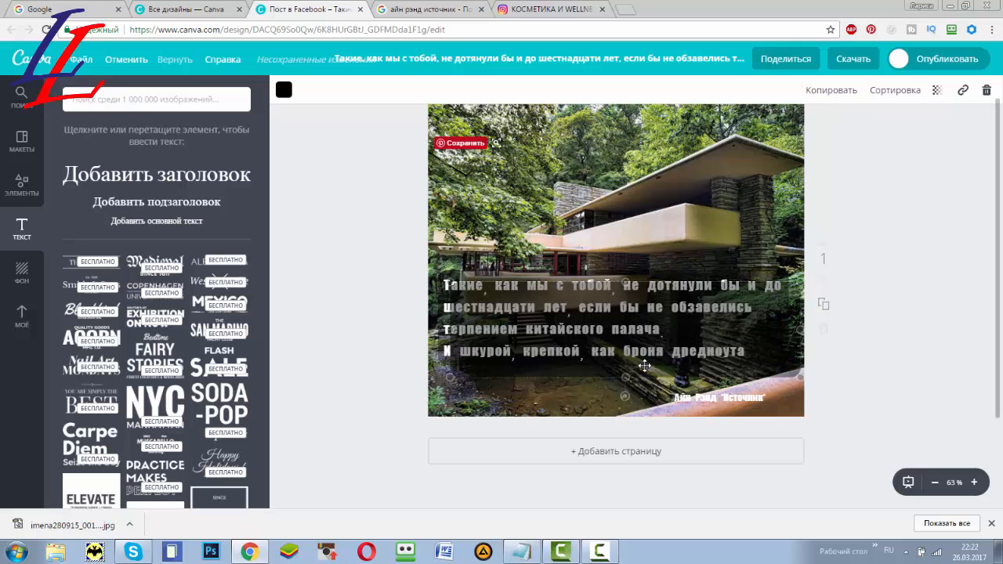
drag(655, 329, 661, 365)
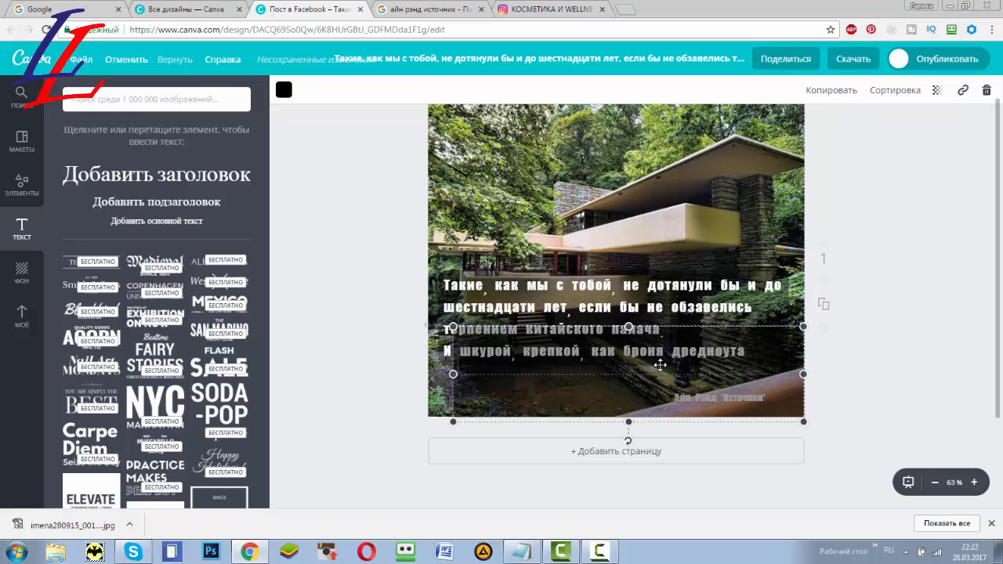
drag(453, 326, 665, 384)
mouse_move(802, 422)
mouse_down()
mouse_move(773, 399)
mouse_move(781, 399)
mouse_up()
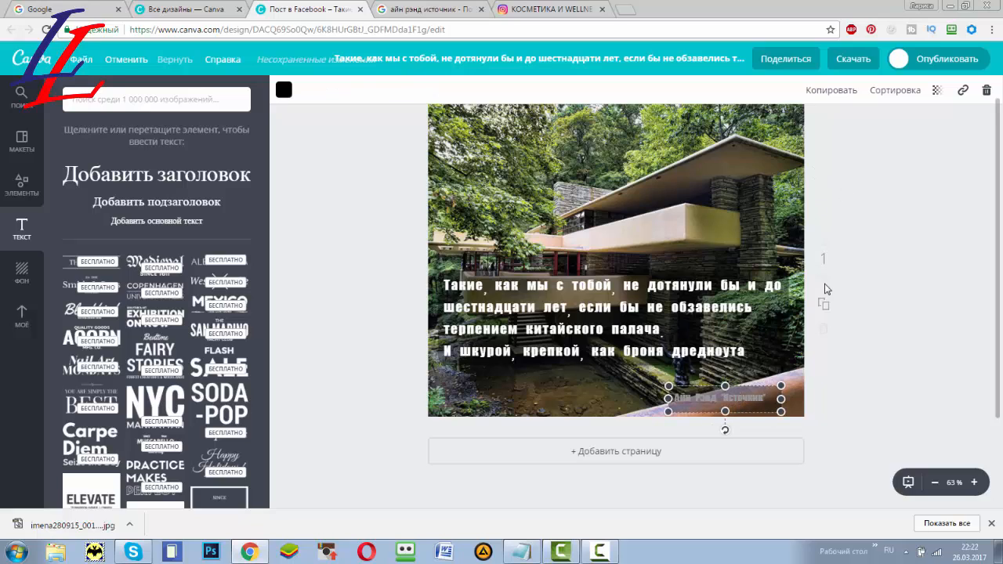
Send the small black shape one level back behind the source caption and narrow it slightly from its right edge
click(895, 91)
click(873, 151)
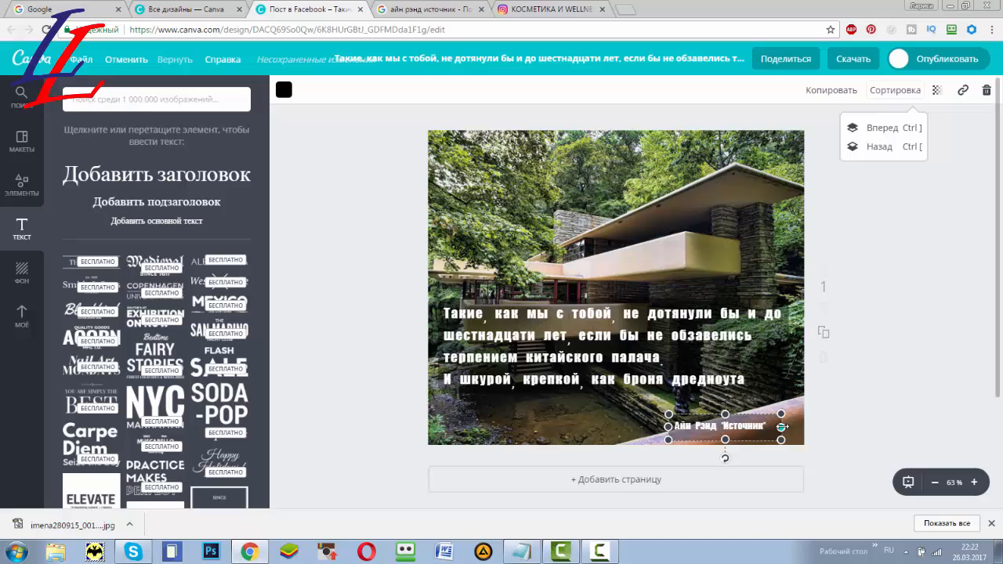
drag(782, 427, 777, 427)
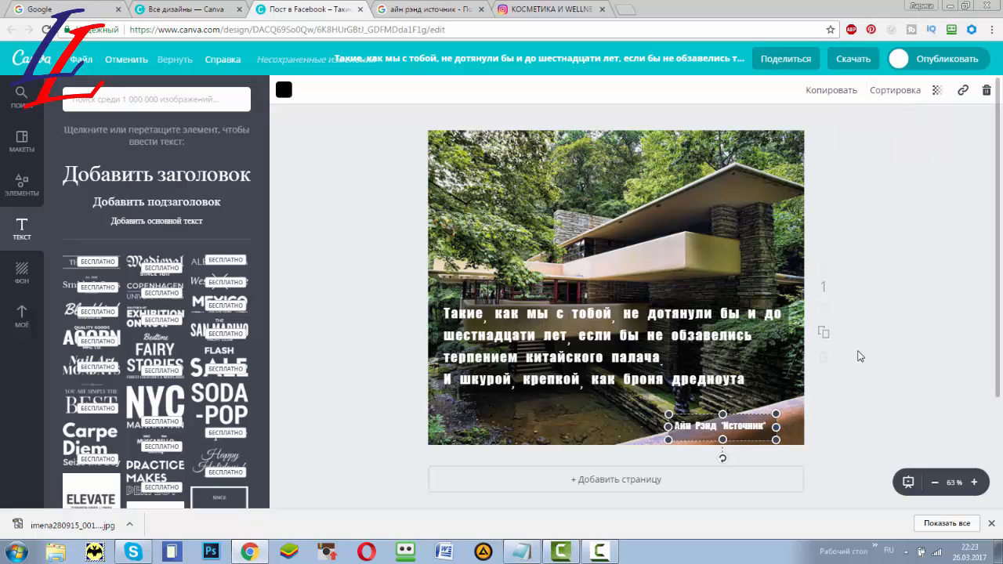
click(890, 354)
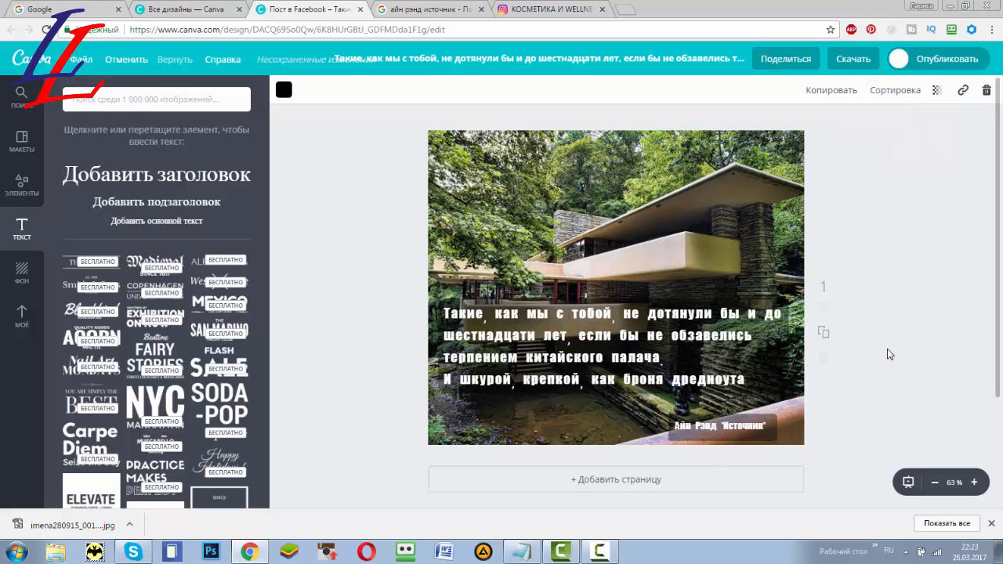
Save the changes to the design
click(82, 61)
click(333, 339)
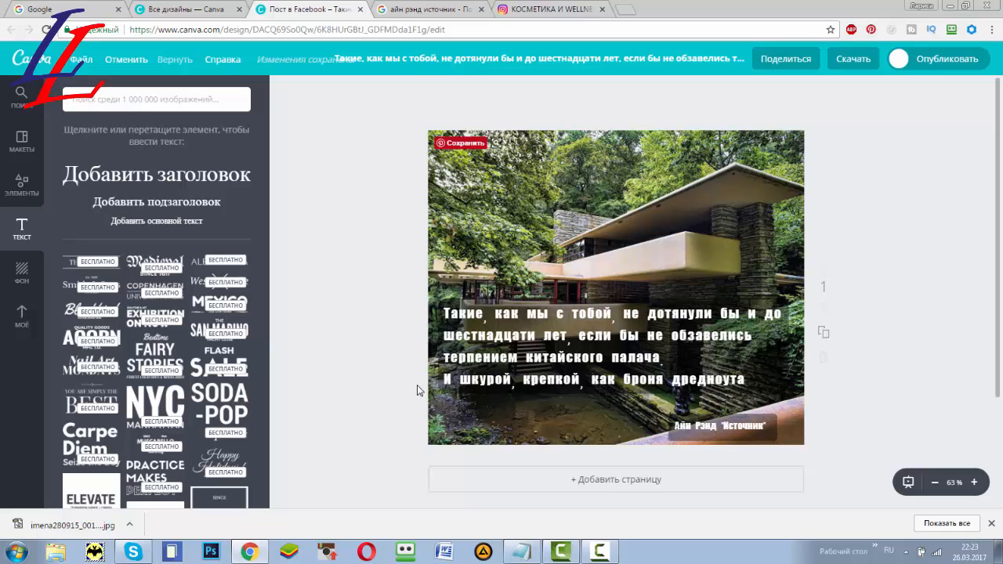
Switch to the Google Images results and search for "знак вопроса png"
click(408, 10)
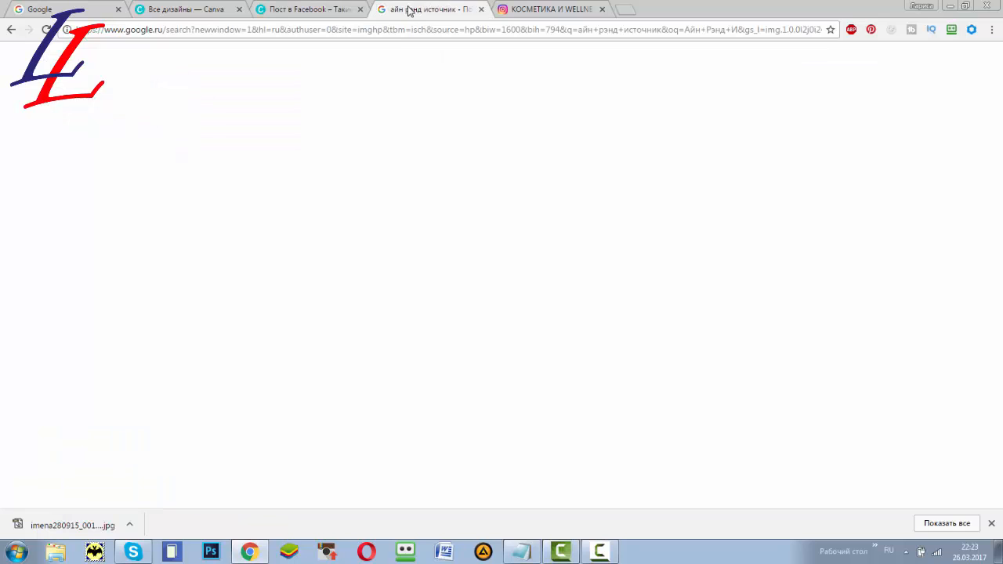
scroll(266, 280, up, 10)
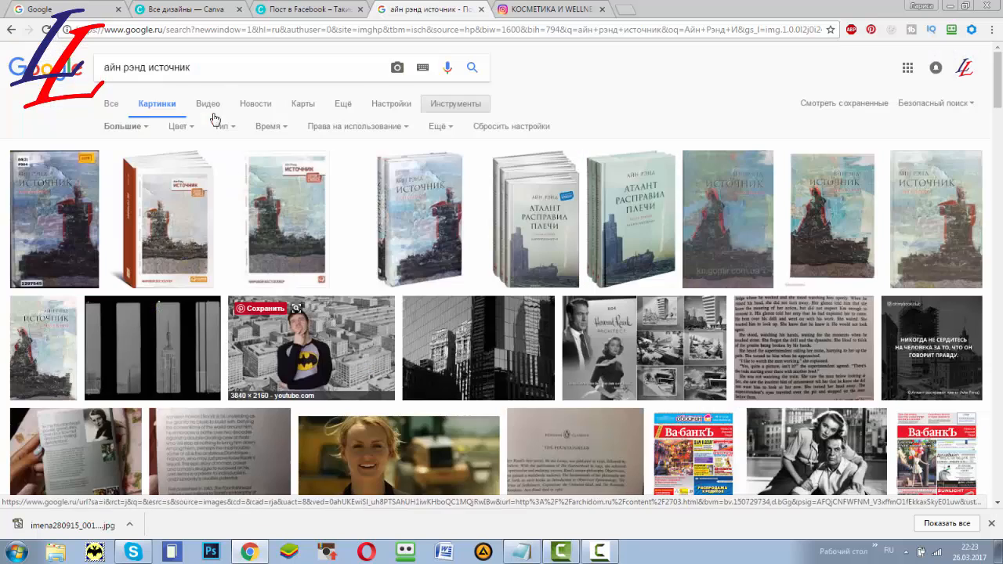
triple_click(211, 69)
key(BackSpace)
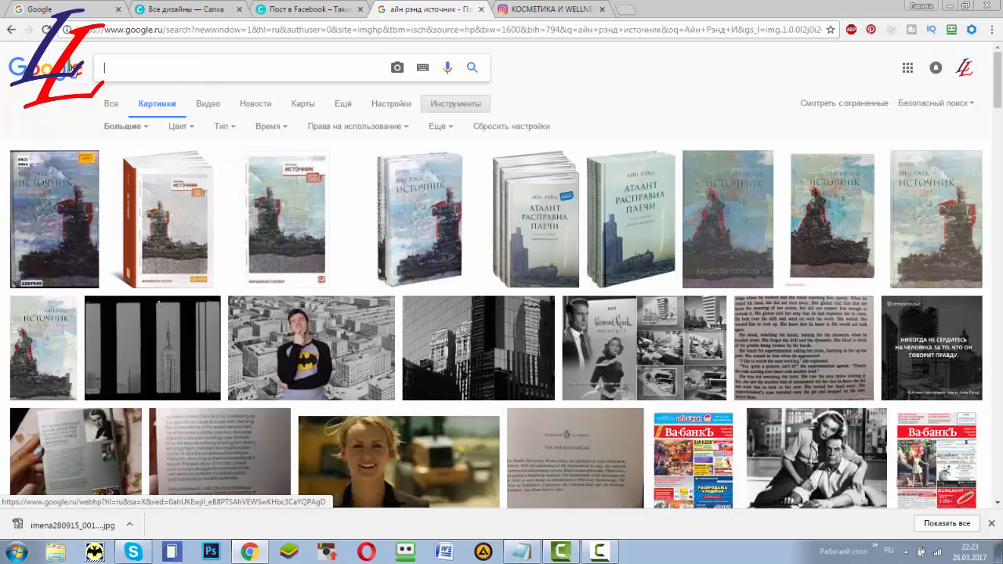
text(знак вор)
key(BackSpace)
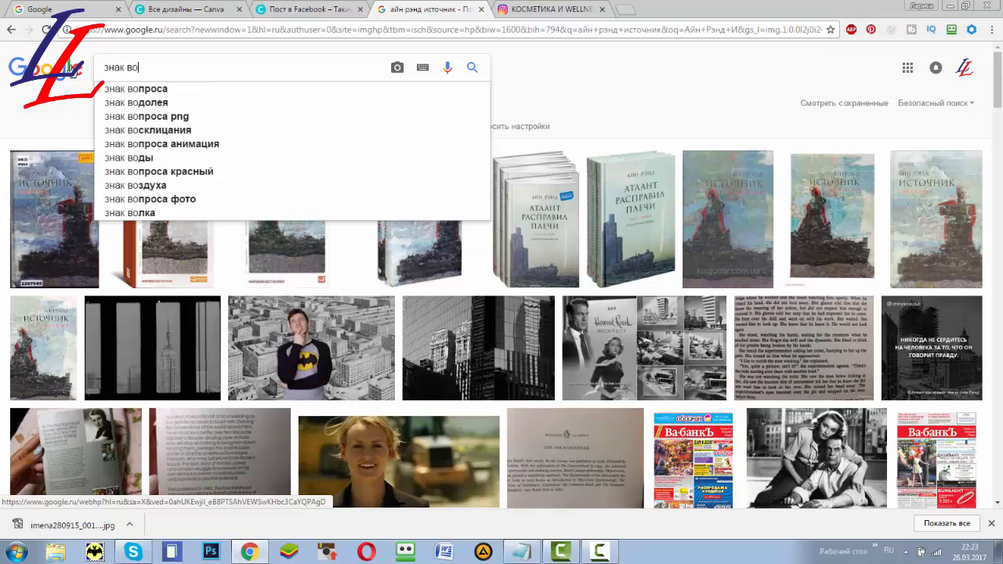
text(проса)
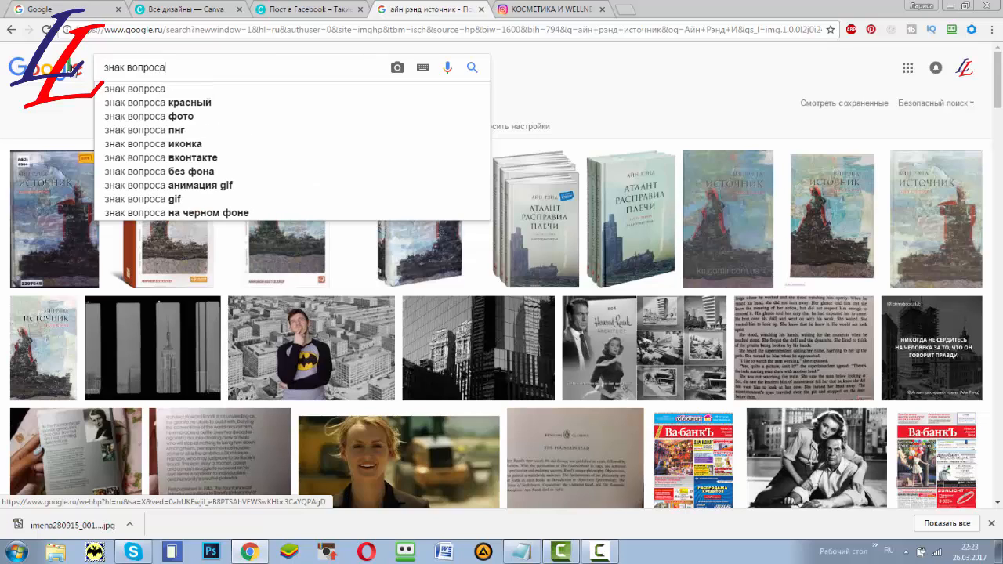
key(alt+shift)
text(png)
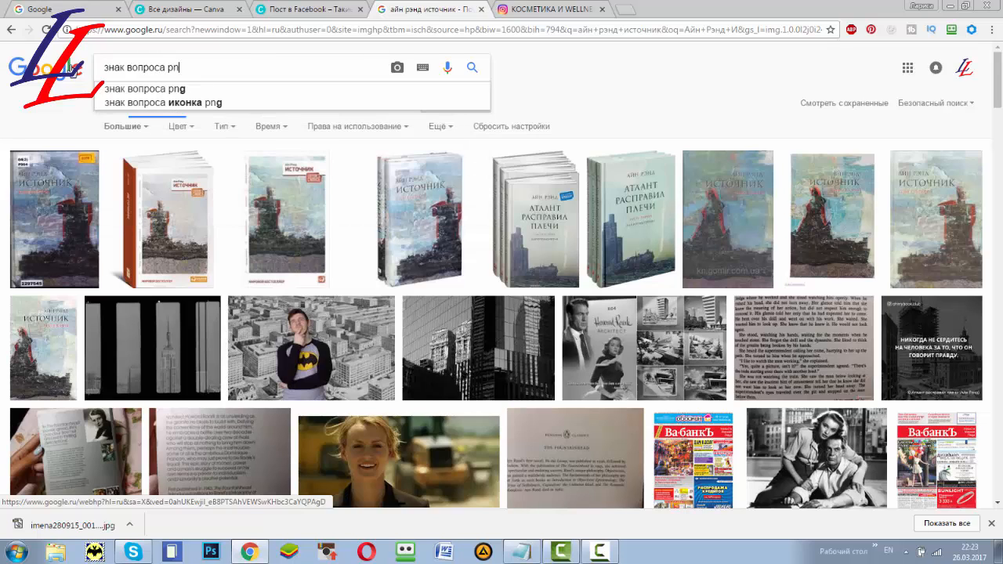
click(152, 91)
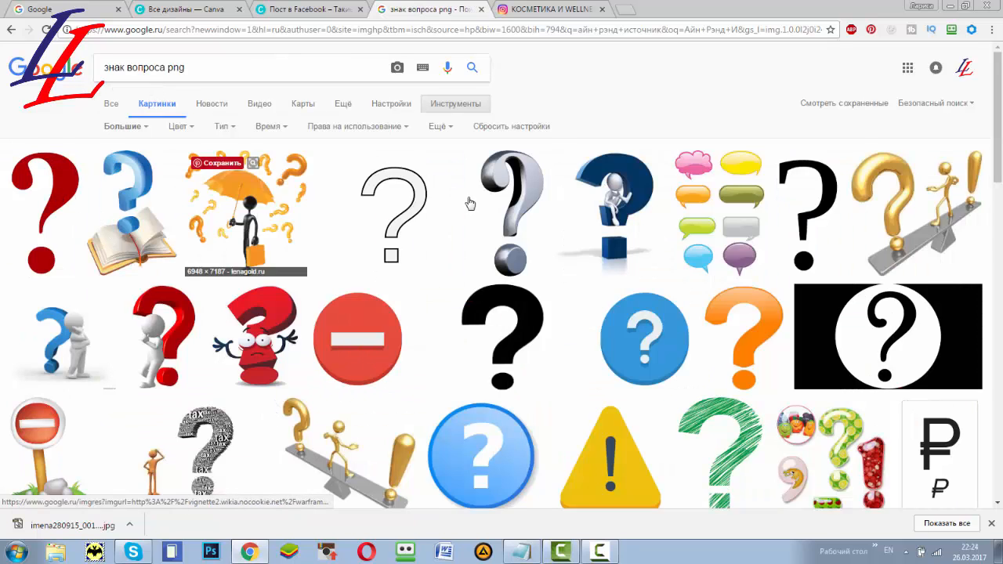
Preview the outlined question mark and look through the image results for a suitable question mark with a transparent background
click(420, 198)
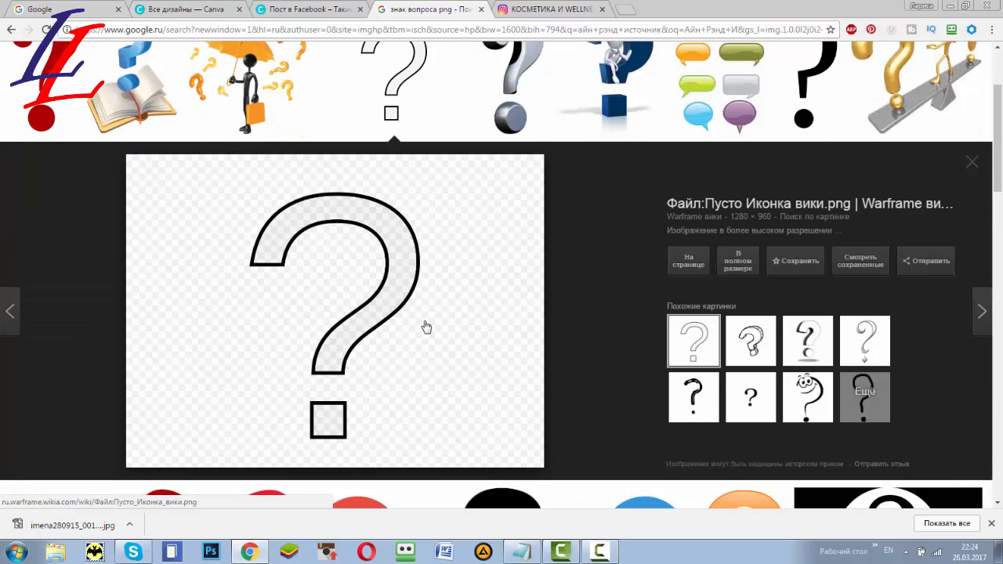
scroll(425, 326, up, 2)
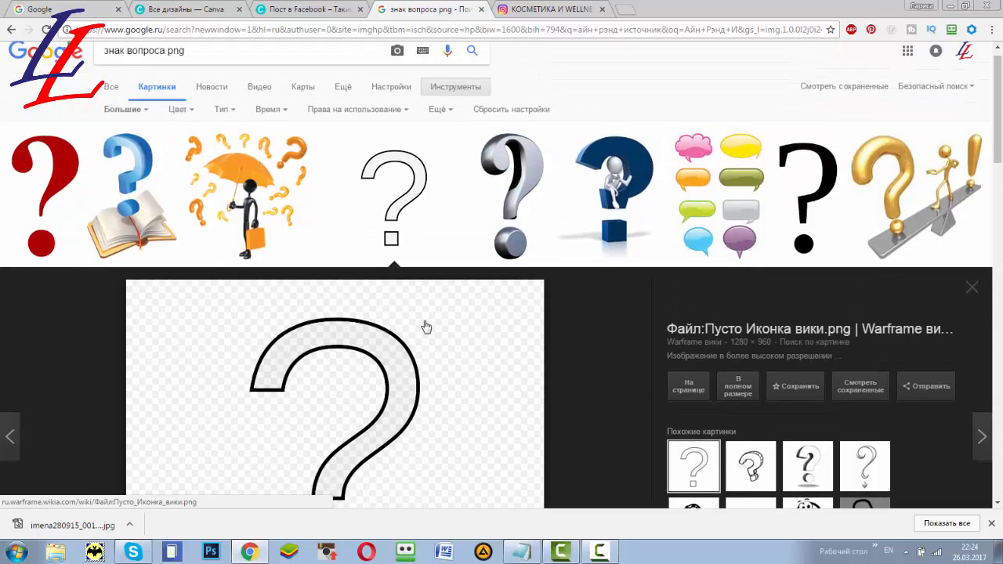
scroll(425, 326, down, 4)
scroll(416, 326, down, 2)
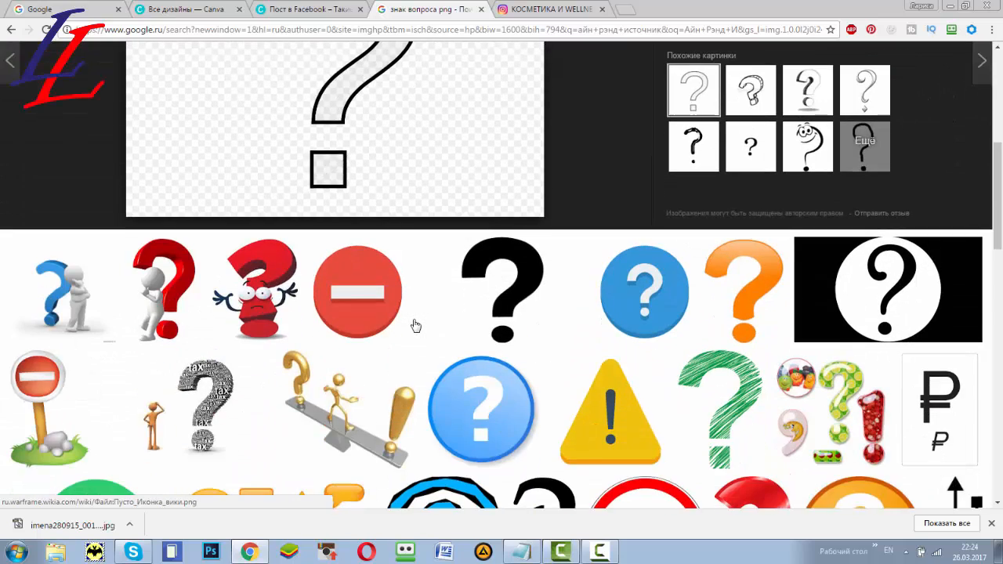
scroll(415, 326, down, 2)
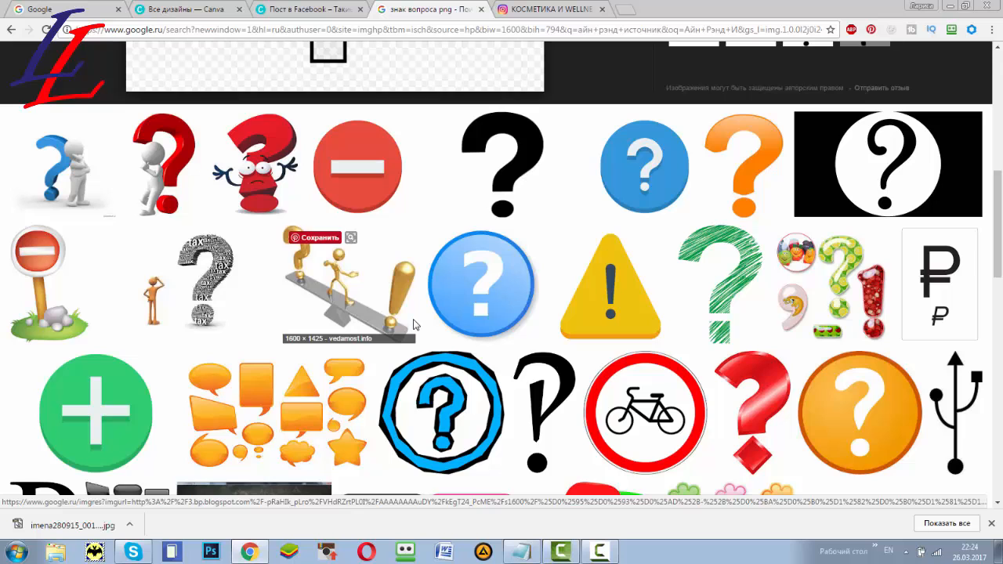
scroll(415, 324, up, 3)
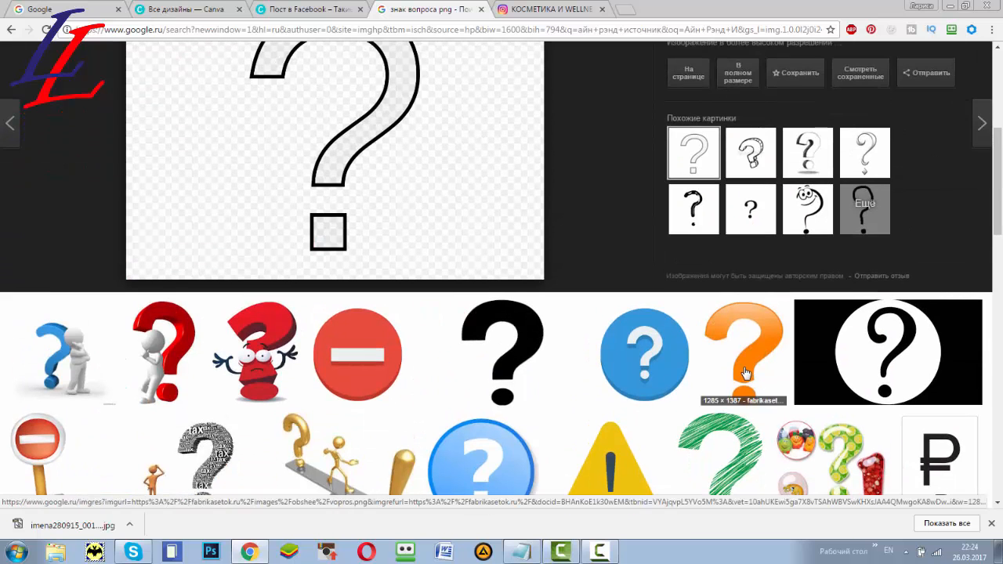
scroll(746, 373, down, 10)
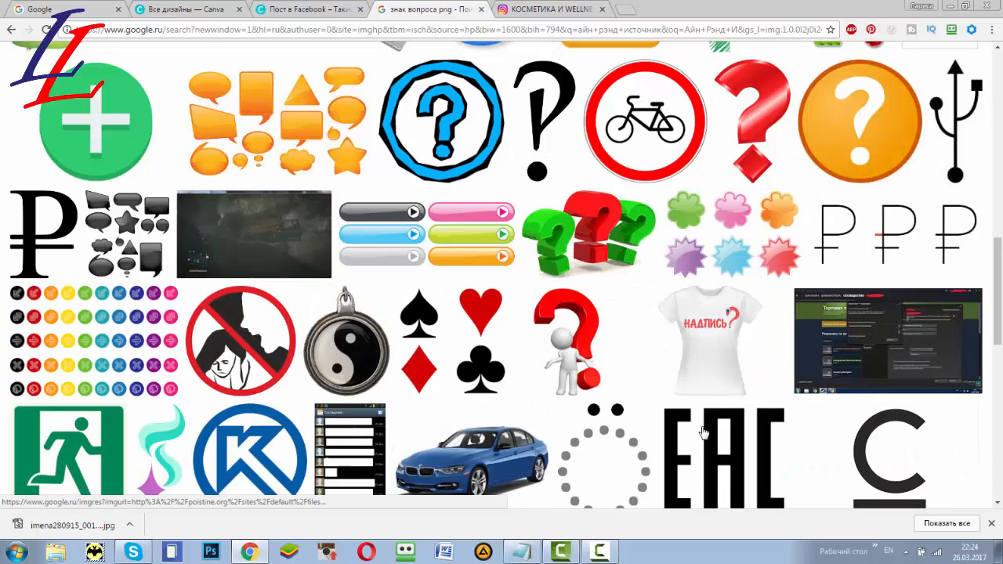
Save the previewed orange question mark as the PNG image vopros in the Загрузки folder
scroll(703, 433, up, 10)
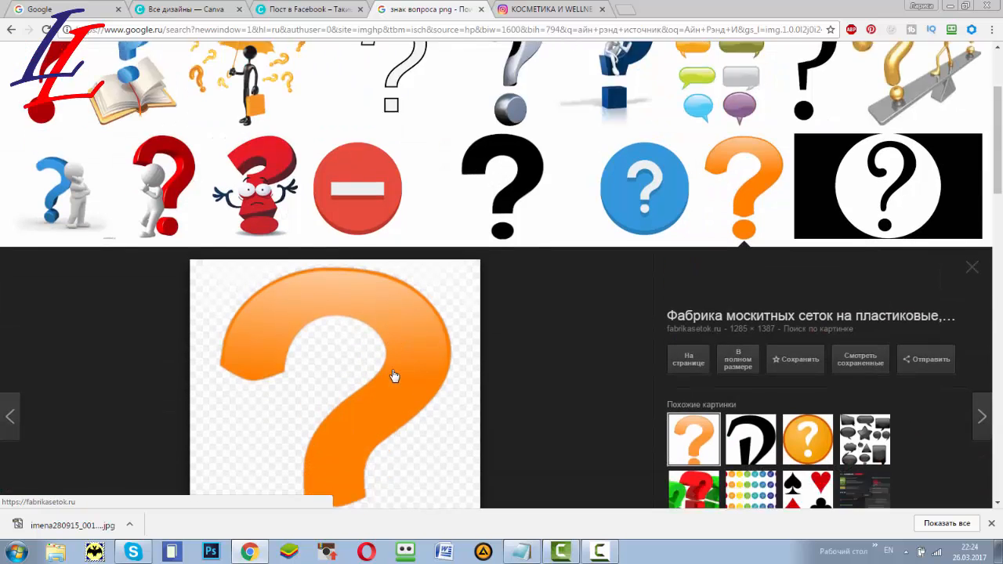
scroll(394, 376, down, 2)
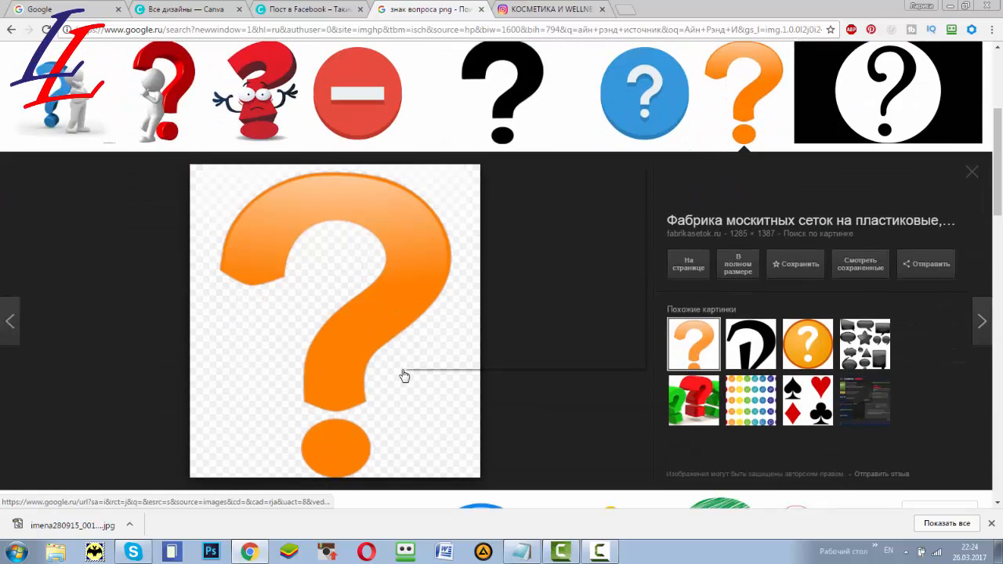
right_click(403, 375)
click(455, 279)
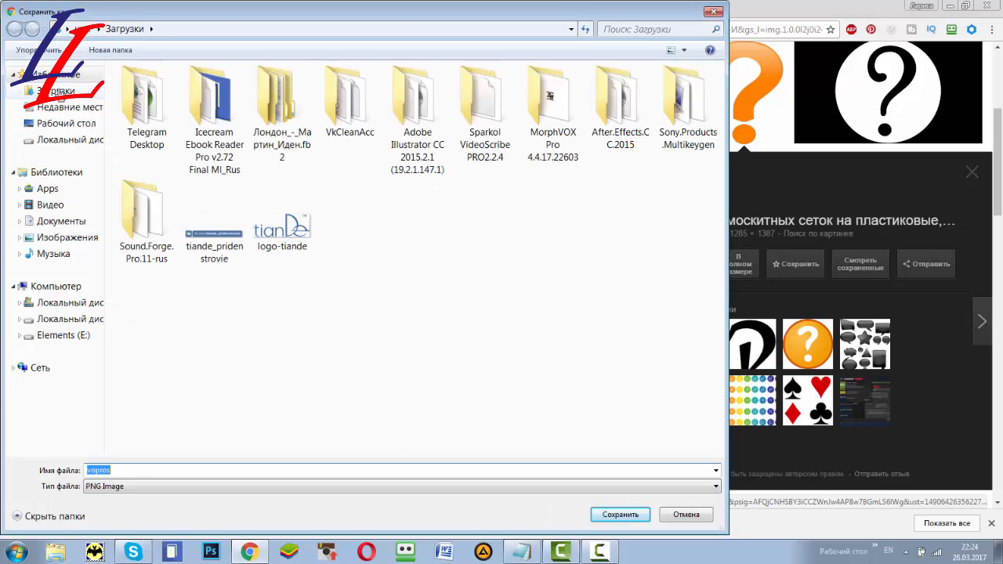
click(607, 520)
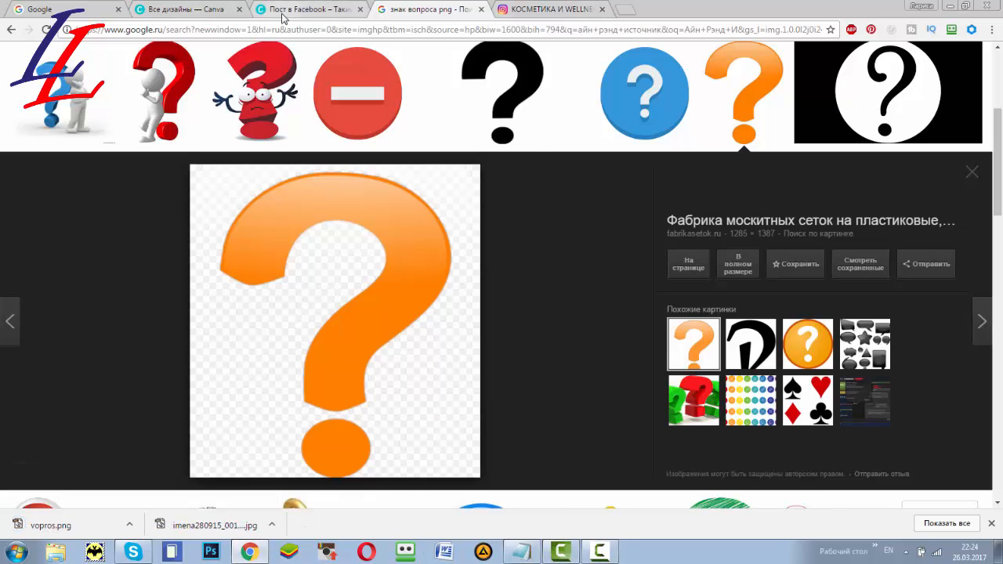
Return to the Canva Facebook post design and upload the image vopros from the Загрузки folder
click(283, 18)
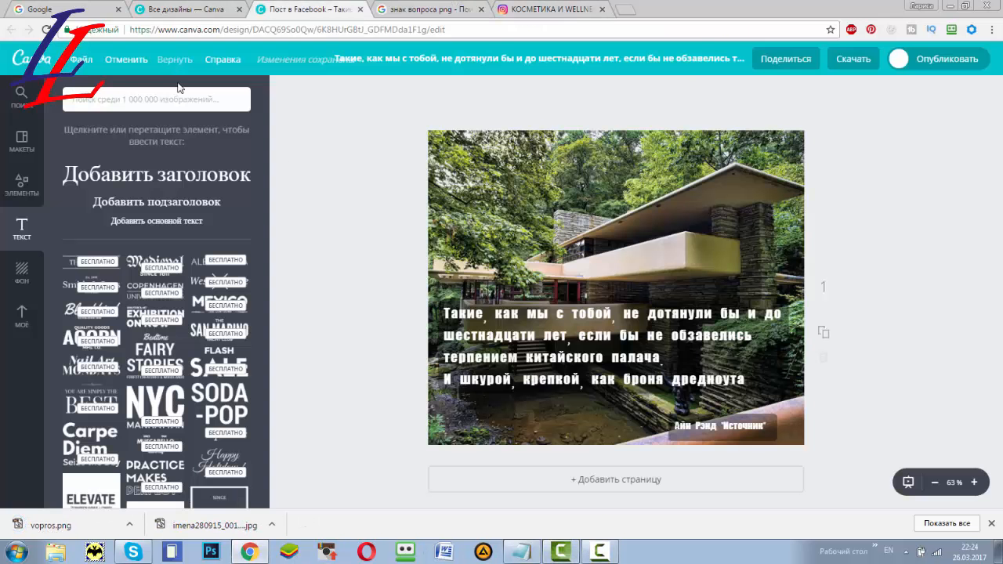
click(22, 321)
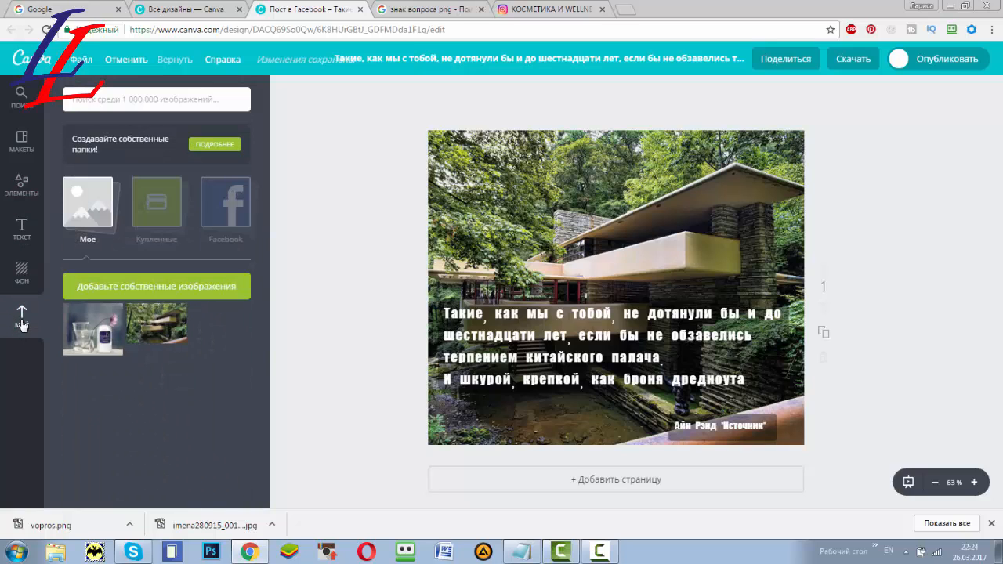
click(123, 288)
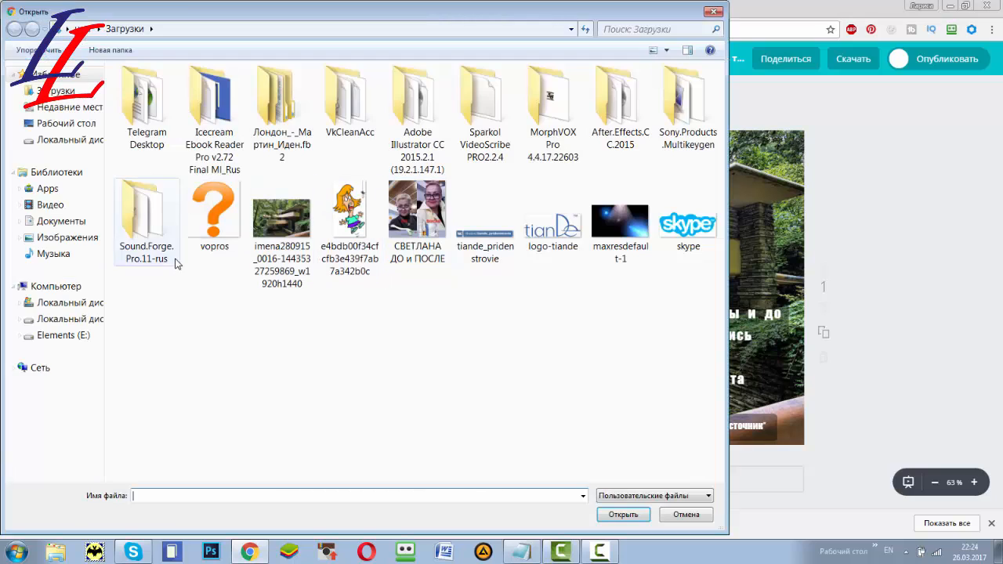
click(219, 210)
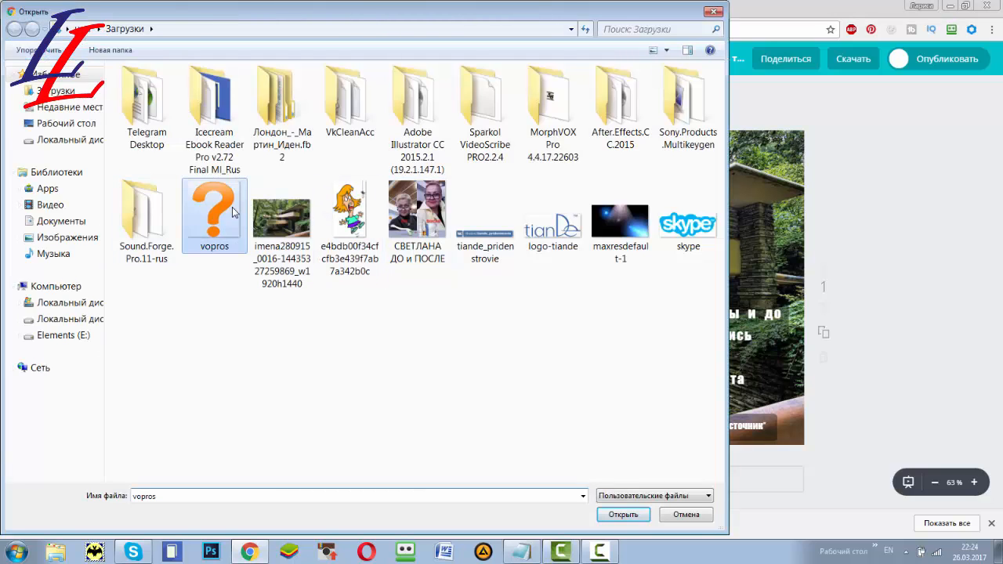
click(623, 514)
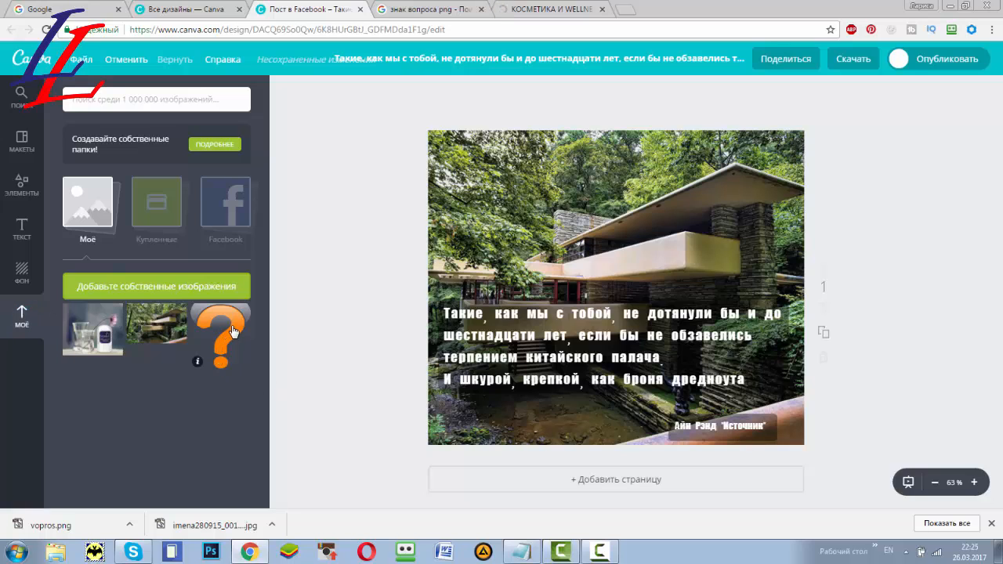
Try the uploaded question mark at a small size in the picture's lower-right corner beside the source caption, and delete it
drag(236, 325, 576, 390)
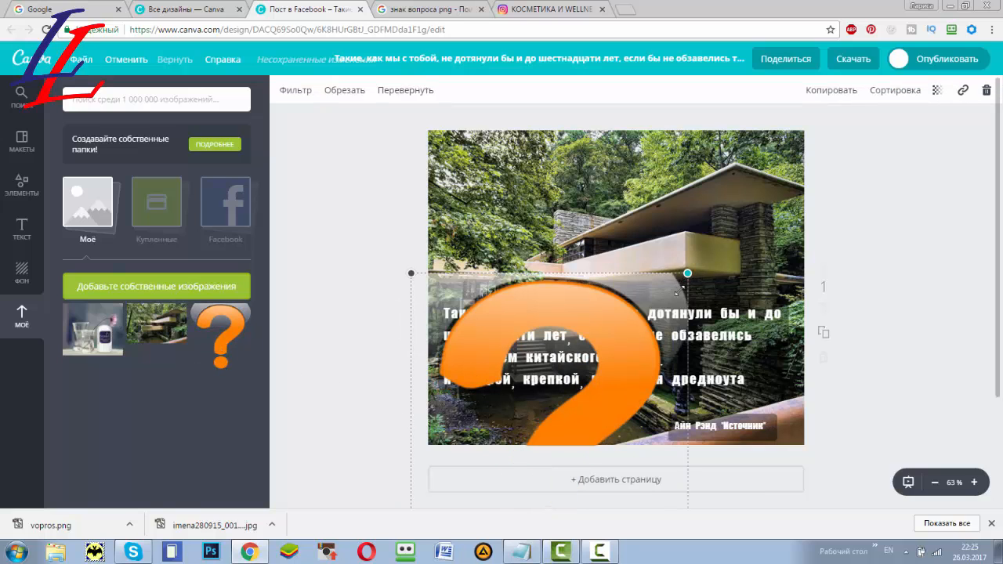
drag(675, 293, 784, 406)
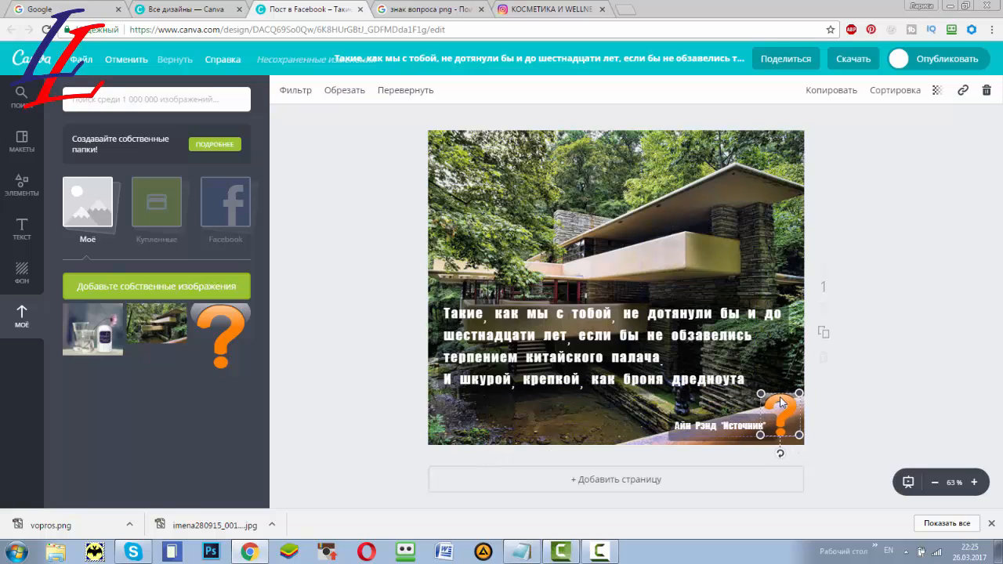
click(740, 379)
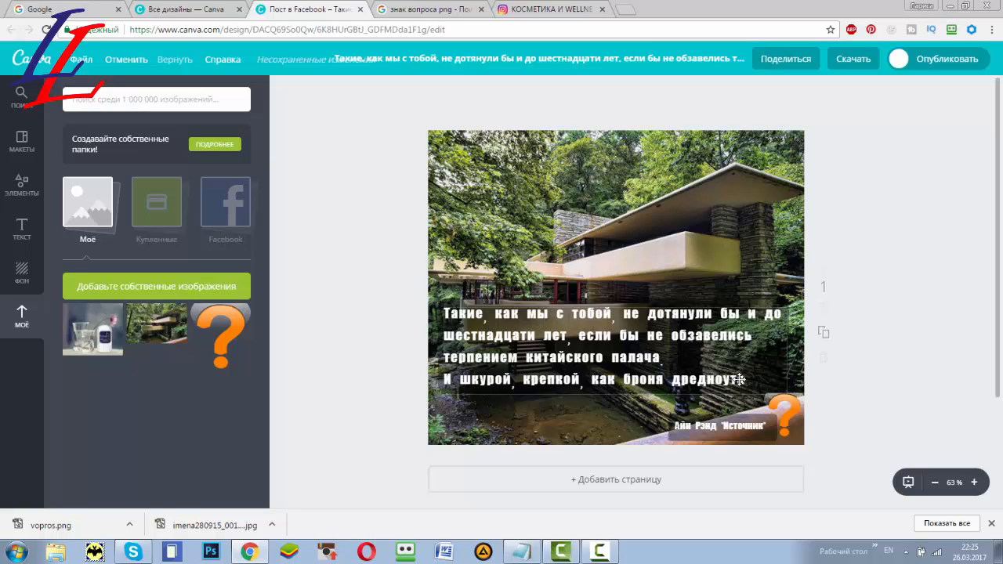
click(783, 412)
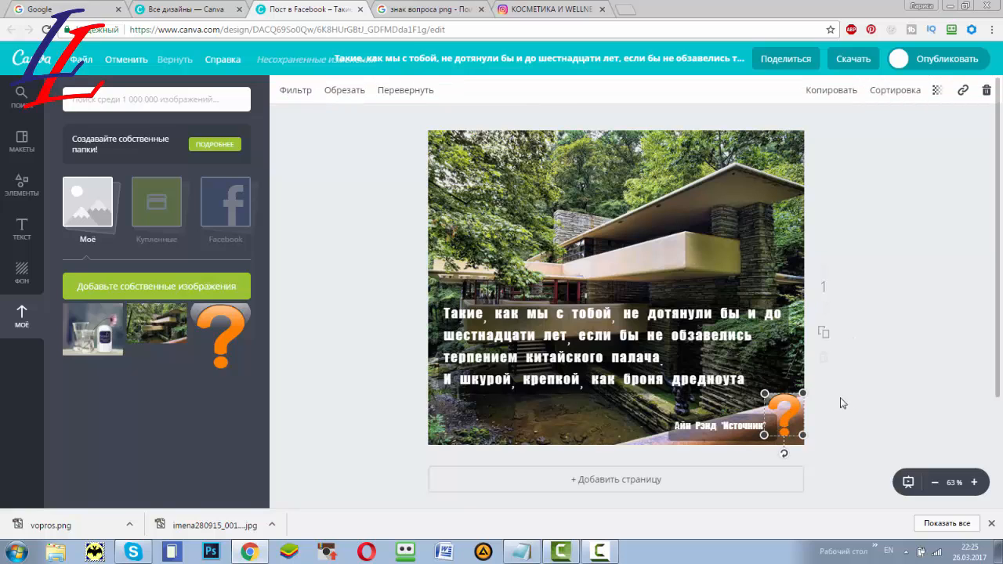
click(987, 92)
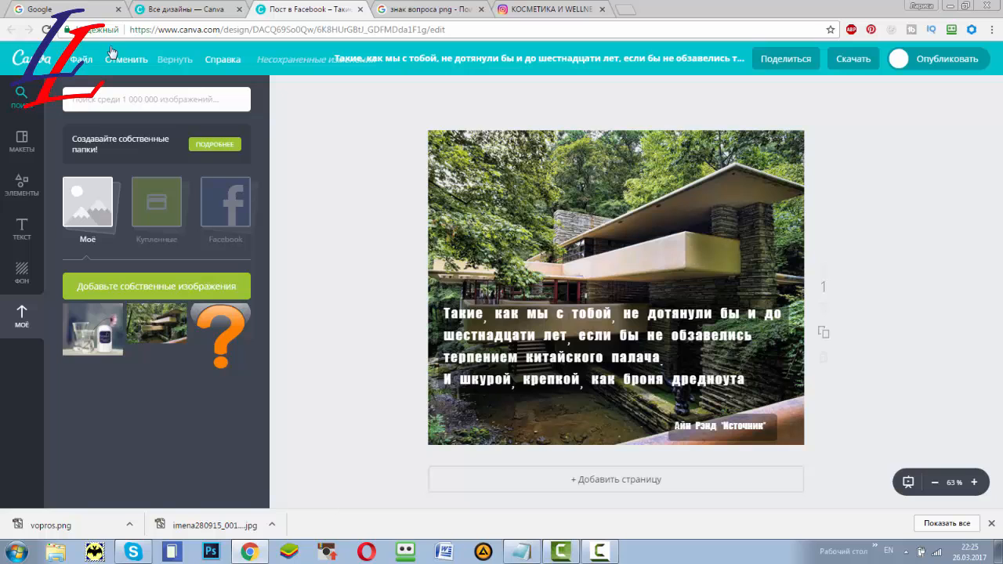
Save the design and download it as a JPG file into the Загрузки folder
click(85, 62)
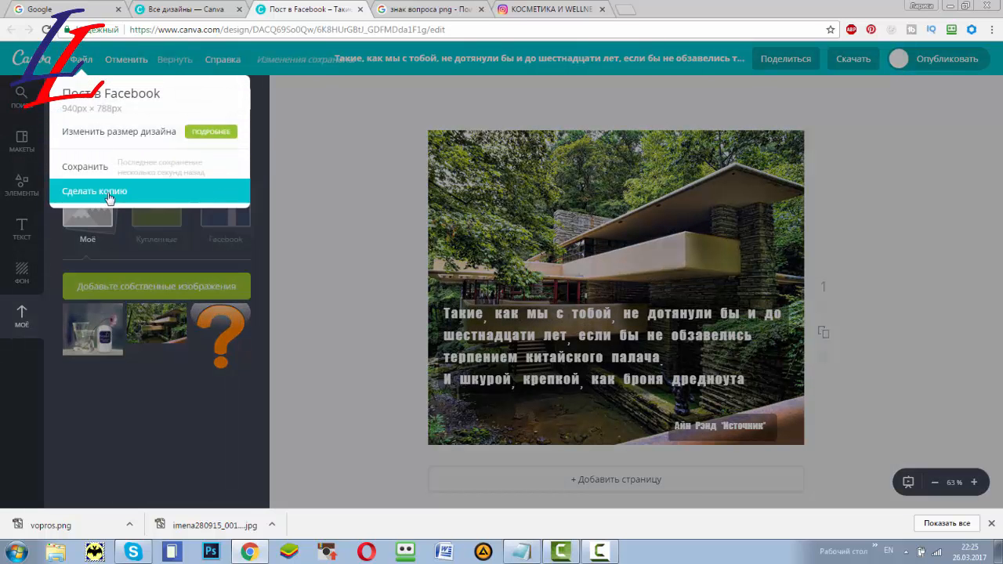
click(102, 171)
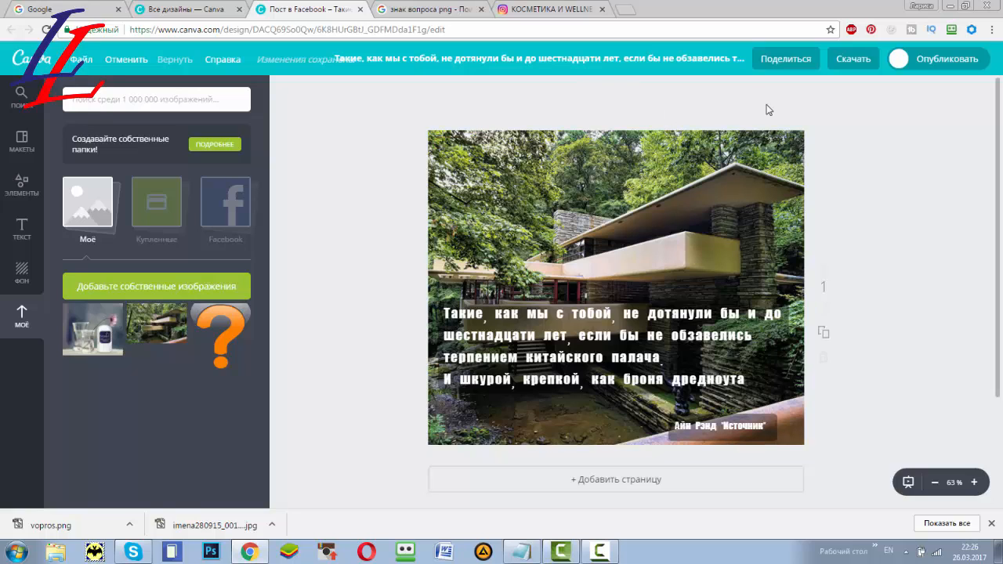
click(841, 61)
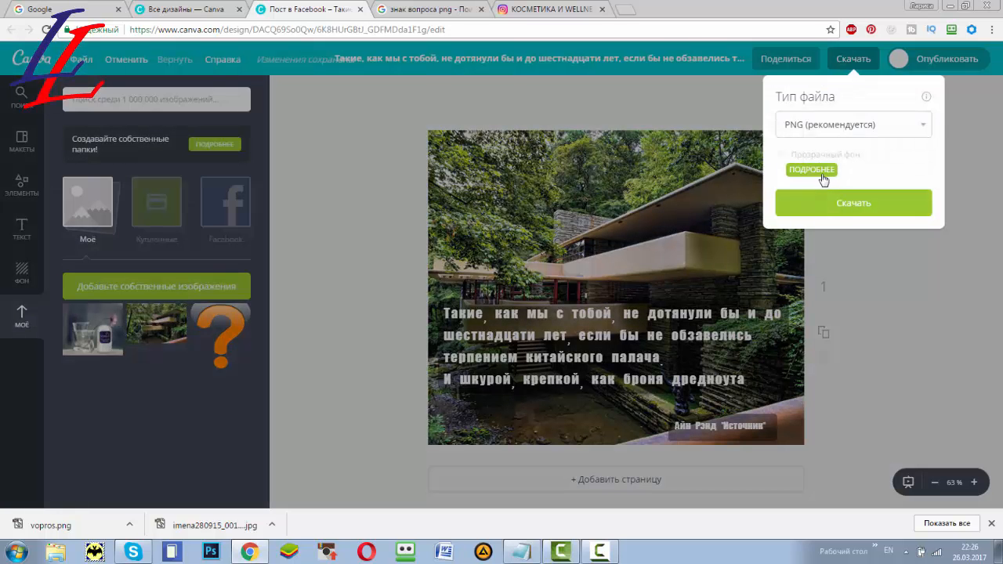
click(924, 129)
click(804, 146)
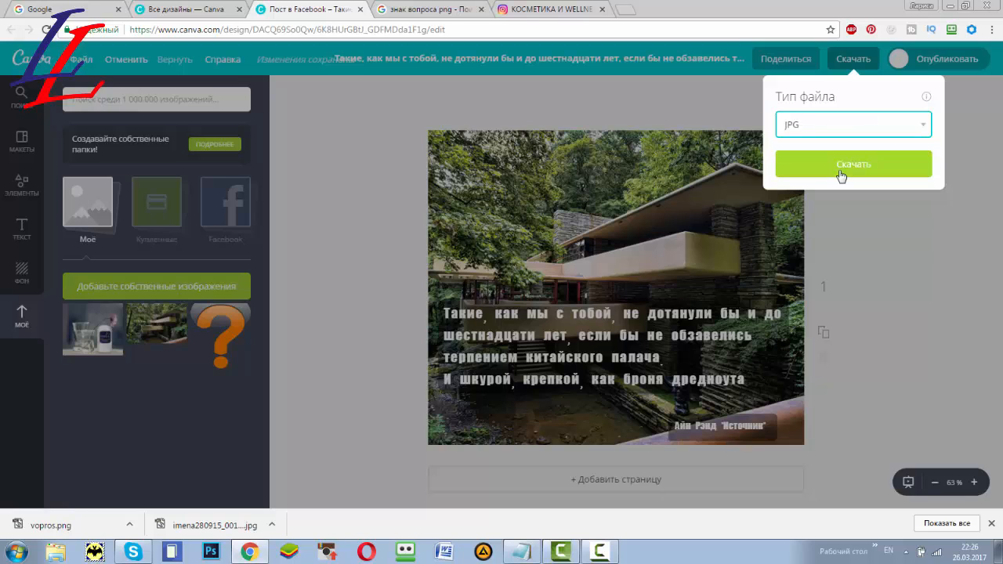
click(841, 168)
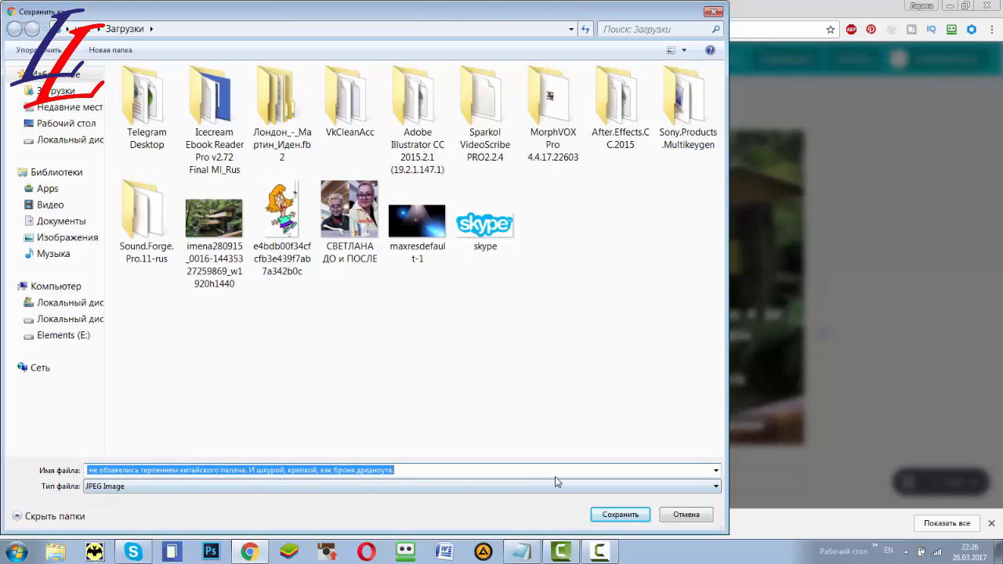
click(597, 514)
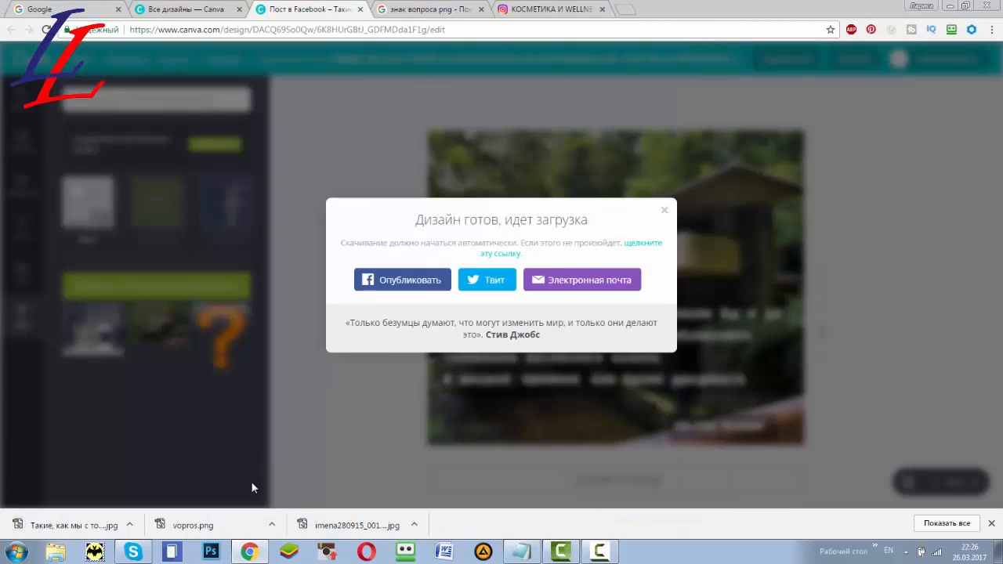
click(991, 523)
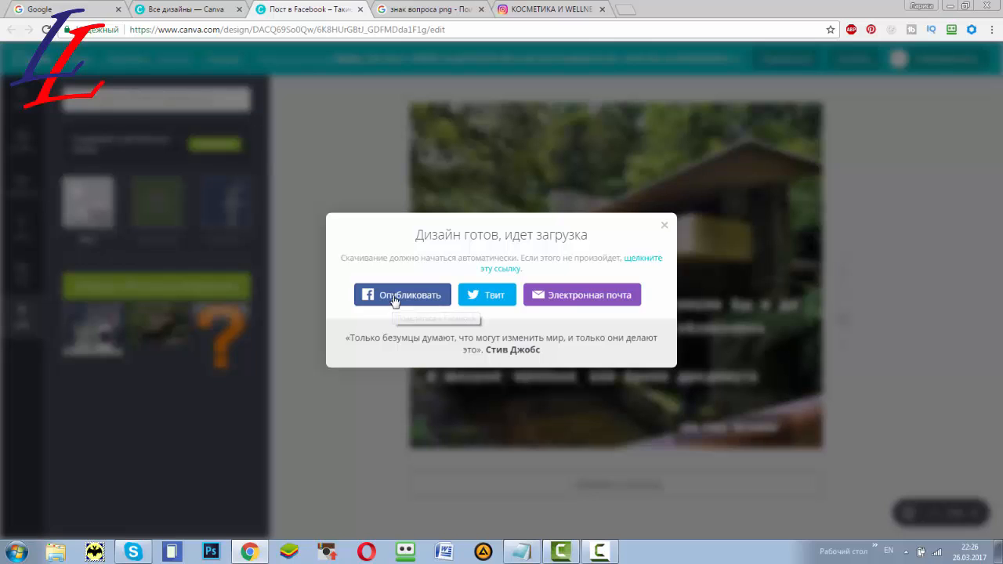
Publish the design on the Facebook timeline and open the Facebook profile in a new browser tab to view the shared post
click(395, 302)
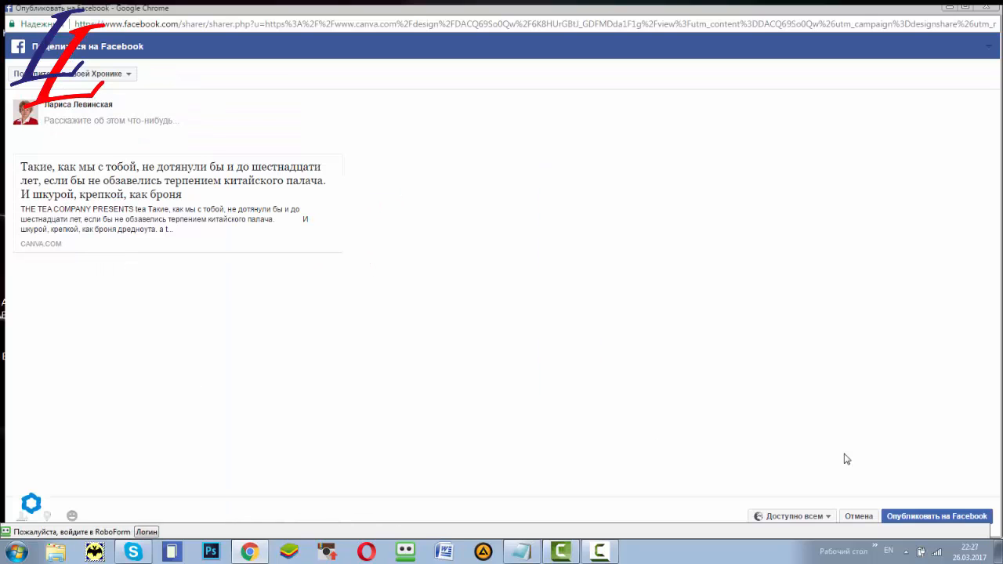
click(903, 519)
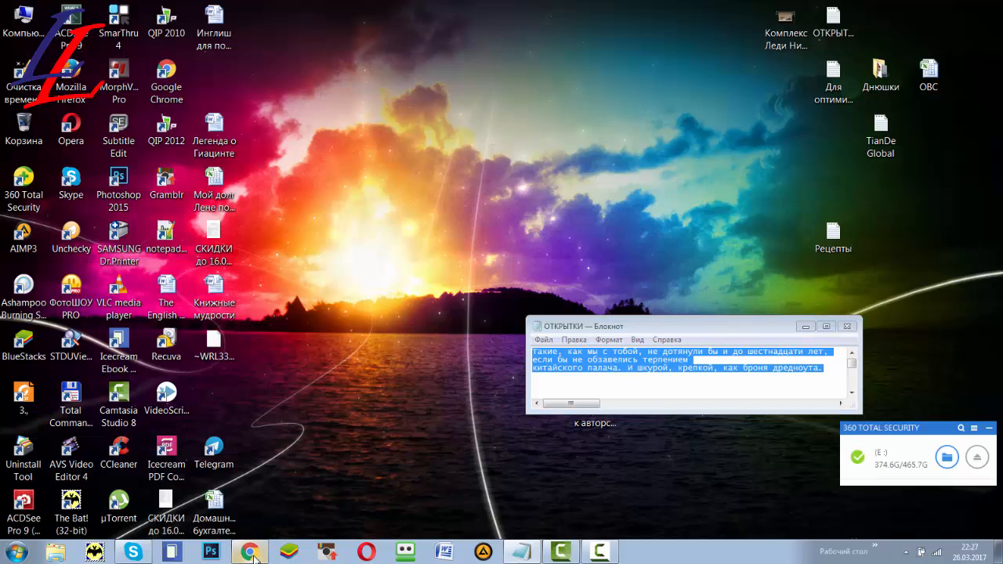
click(251, 553)
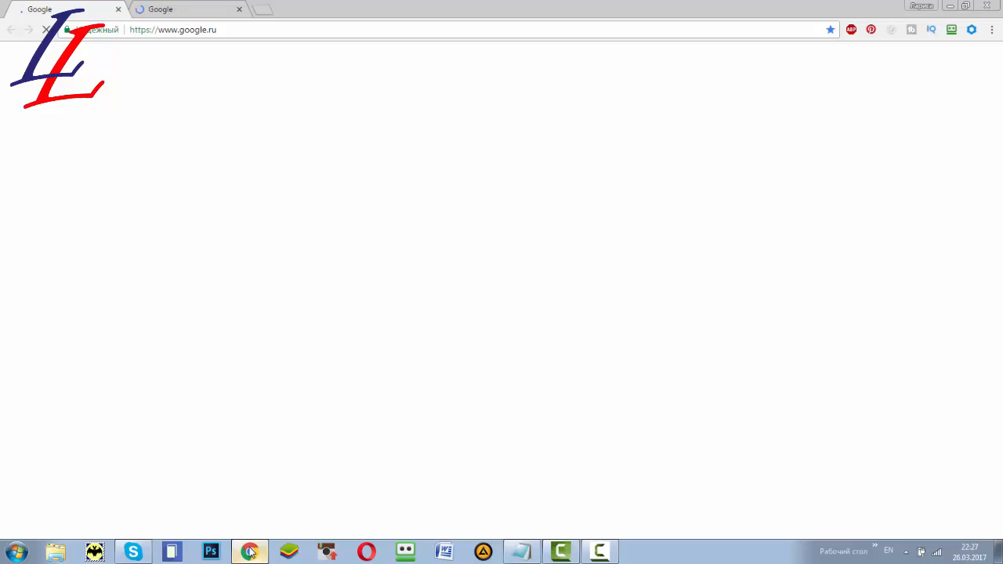
click(261, 9)
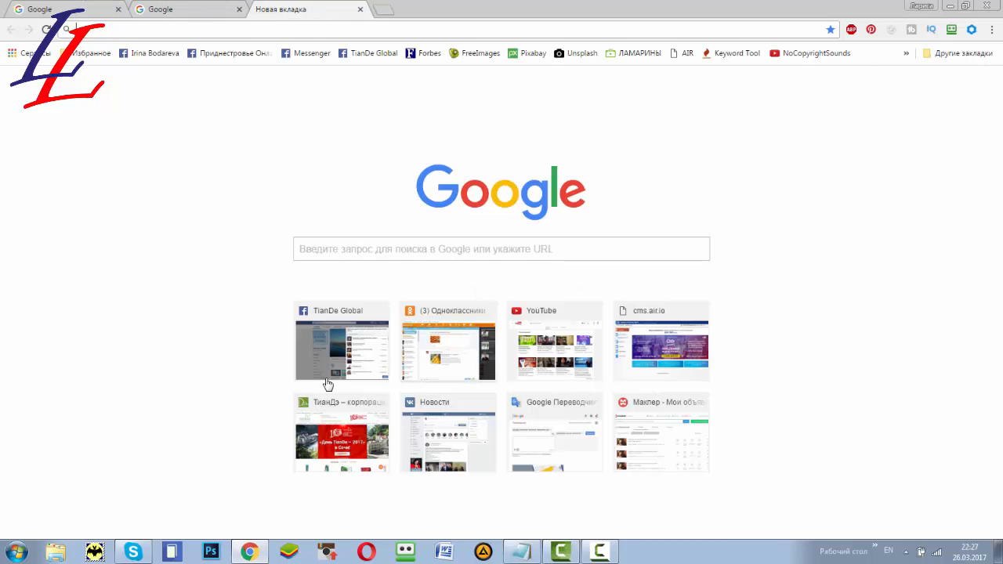
click(324, 356)
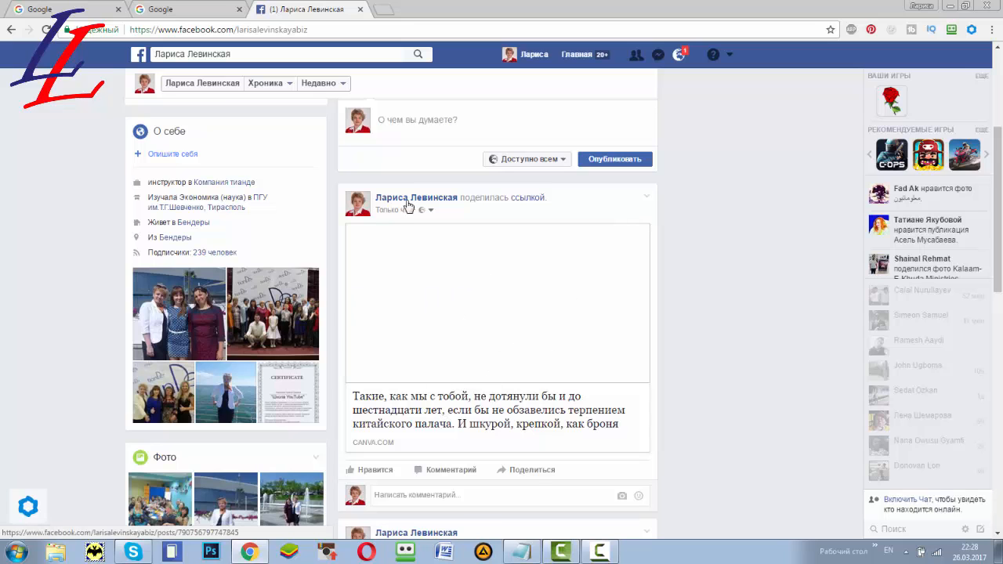
scroll(410, 327, down, 1)
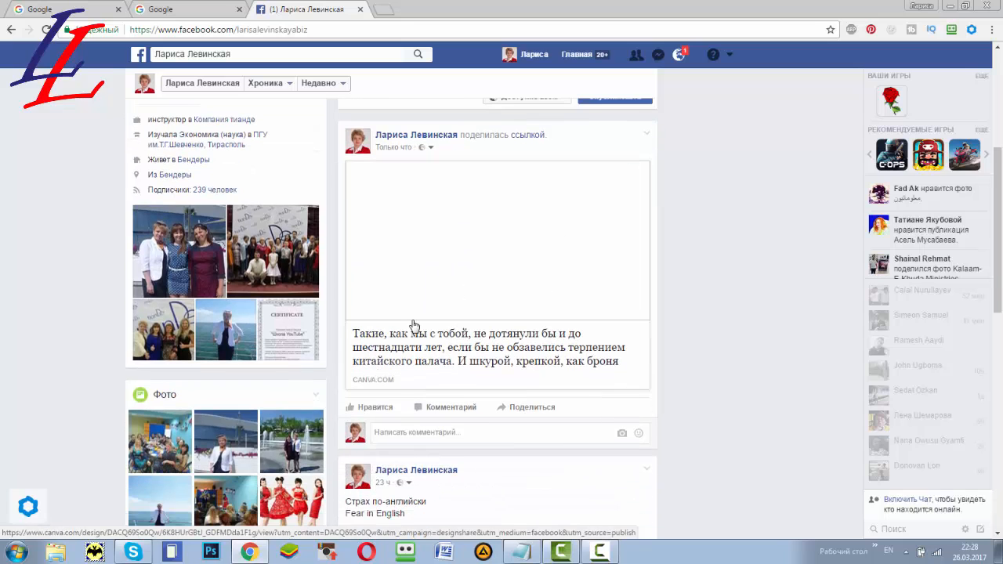
scroll(407, 310, up, 3)
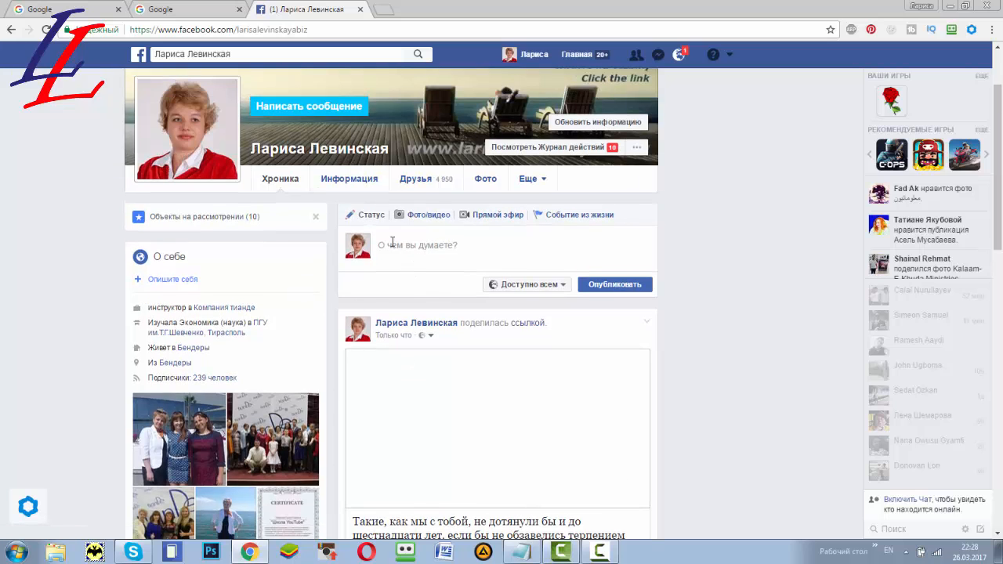
Start a new Facebook post on the profile and attach the downloaded JPG of the quote picture from Загрузки
click(389, 244)
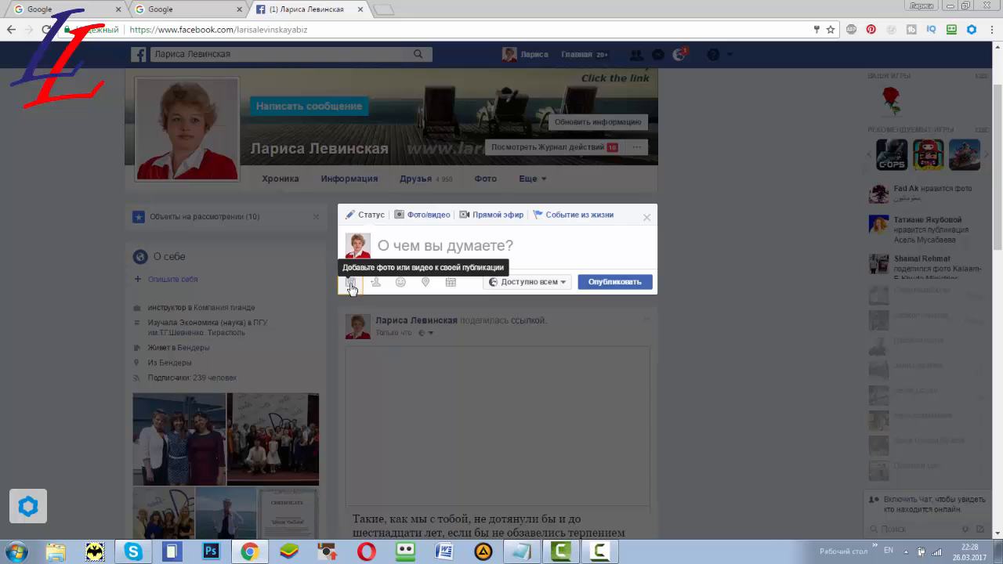
click(352, 286)
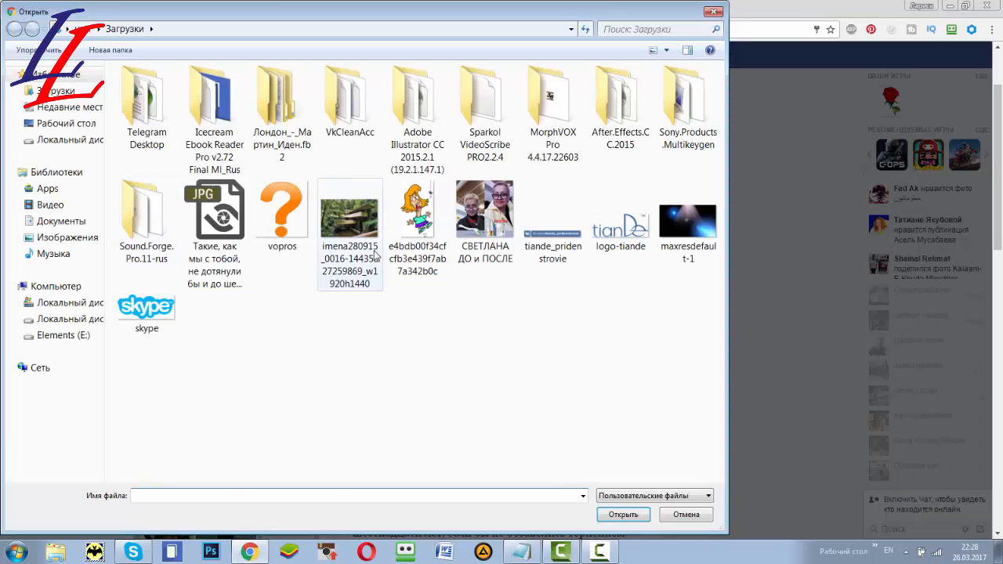
click(204, 229)
click(621, 517)
Copy the selected Russian quote from the ОТКРЫТКИ Notepad document
click(521, 552)
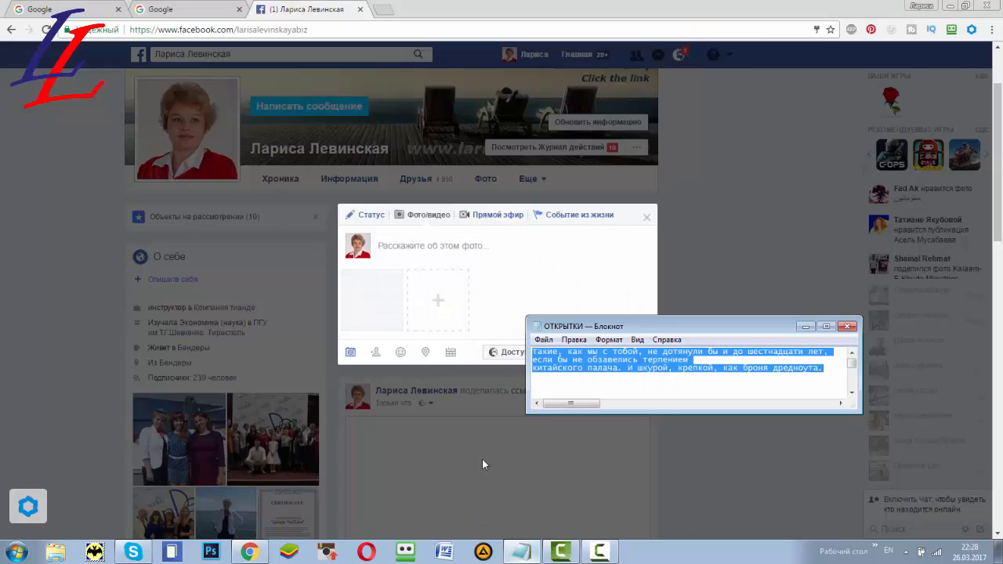
right_click(562, 365)
click(592, 232)
Switch to the second Google tab, search for "translate" and open the first Google Переводчик result
click(188, 9)
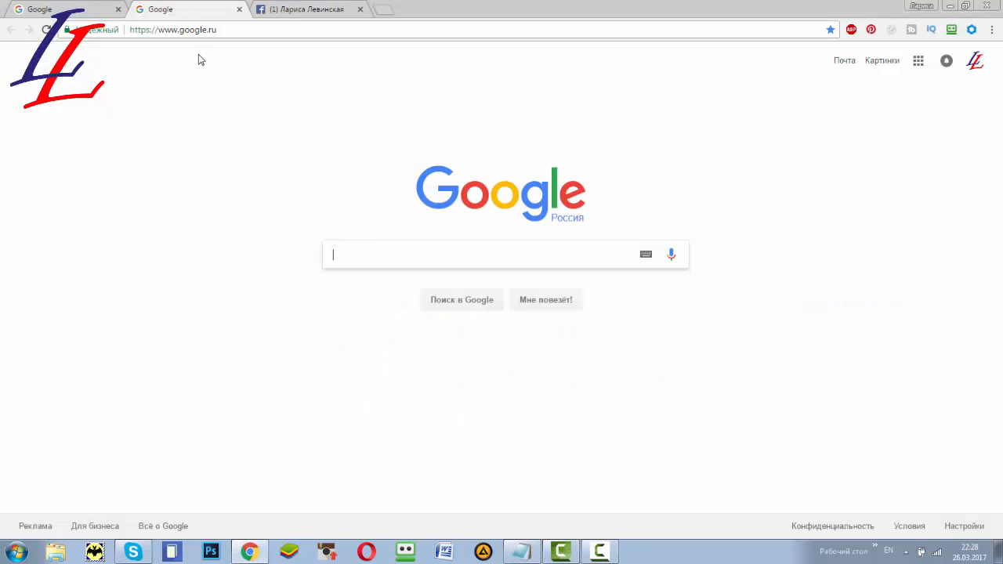
click(334, 249)
key(alt+shift)
text(екф)
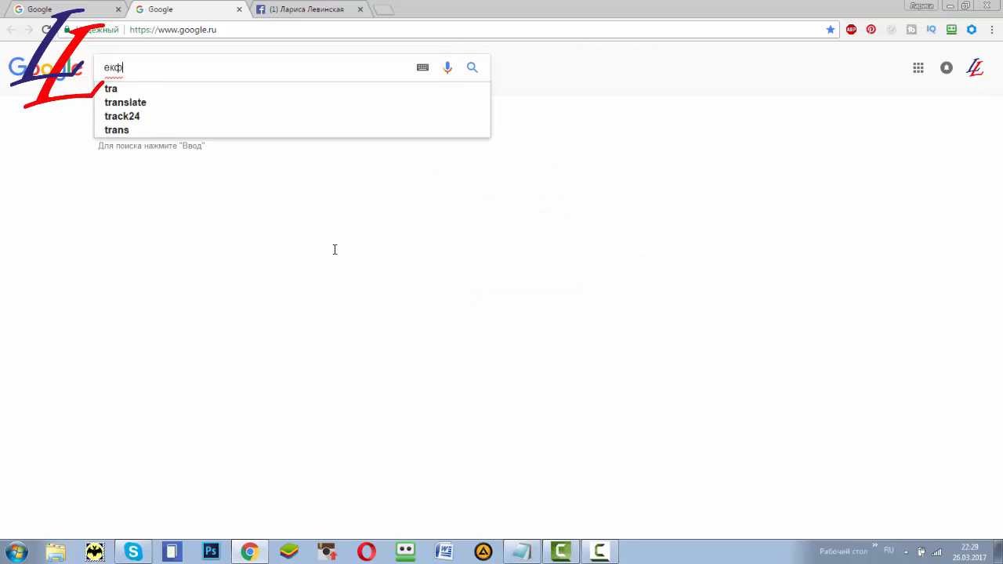
key(BackSpace)
key(BackSpace)
key(BackSpace)
text(tr)
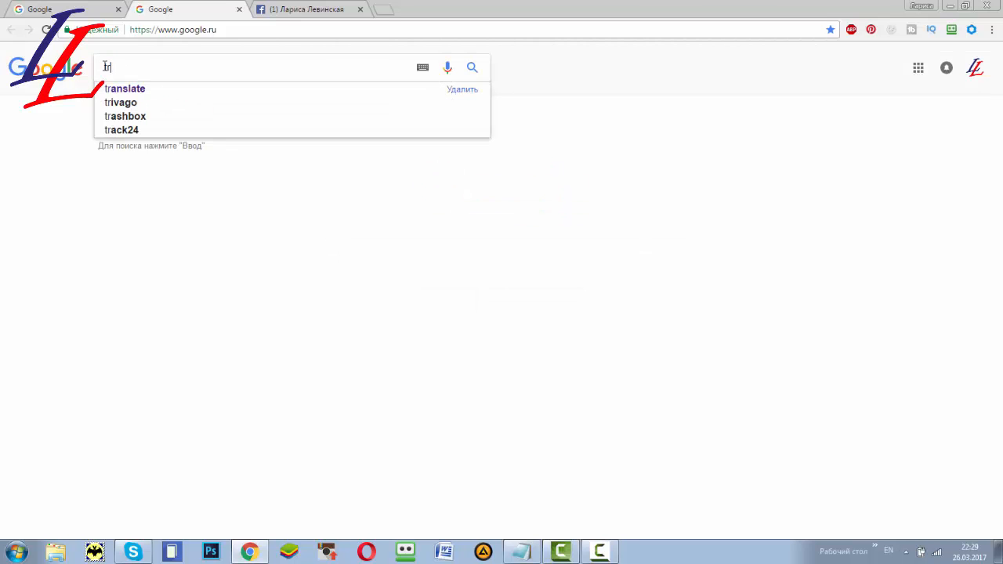
click(133, 90)
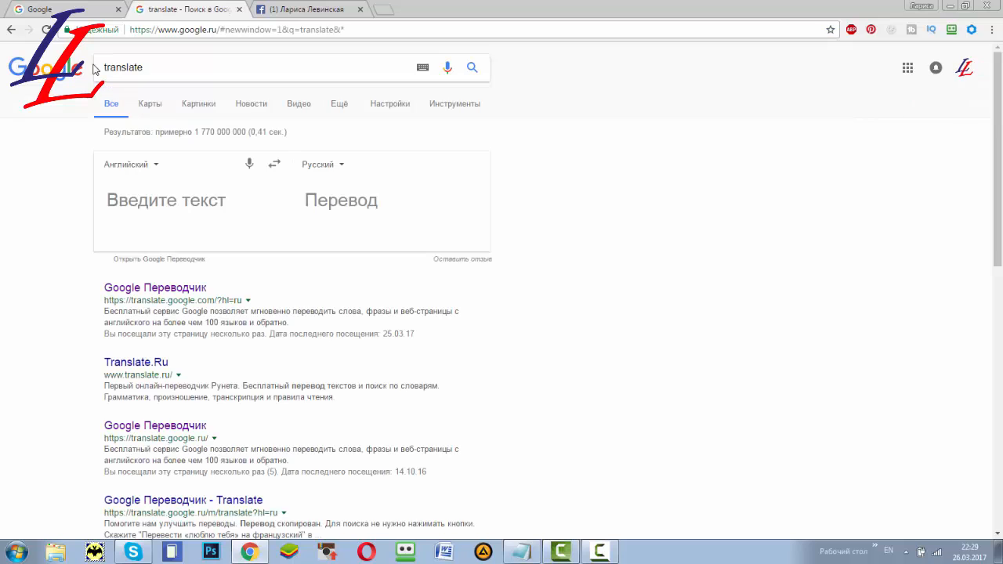
click(179, 288)
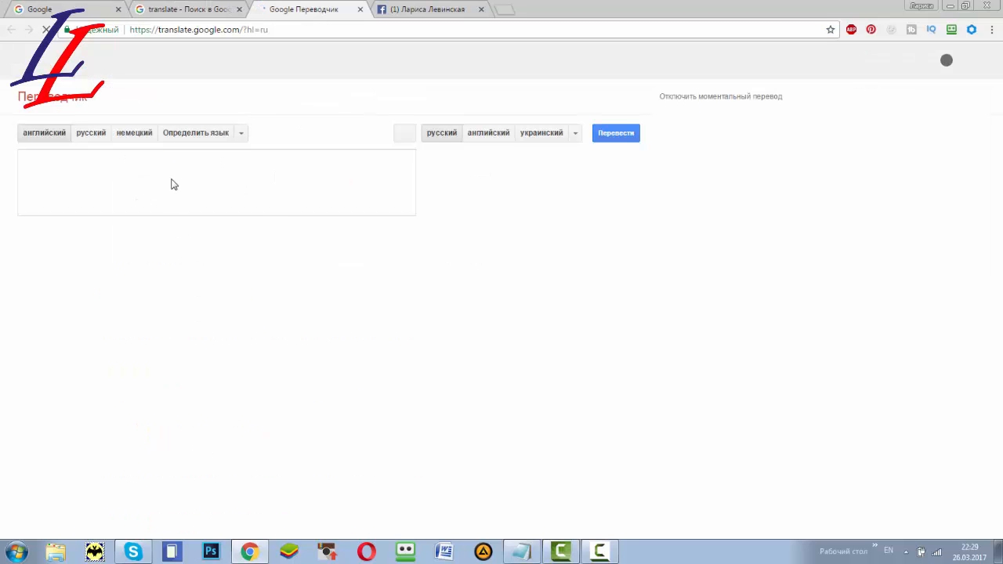
Translate the copied Russian quote into English in Google Переводчик and copy the English translation
click(90, 139)
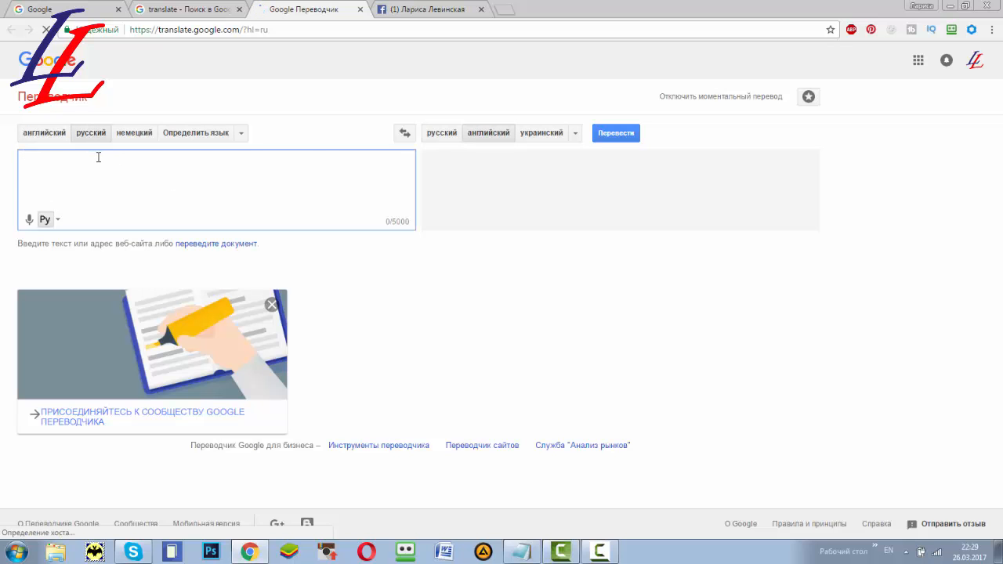
text(Такие, как мы с тобой, не дотянули бы и до шестнадцати лет, если бы не обзавелись терпением китайского палача. И шкурой, крепкой, как броня дредноута.)
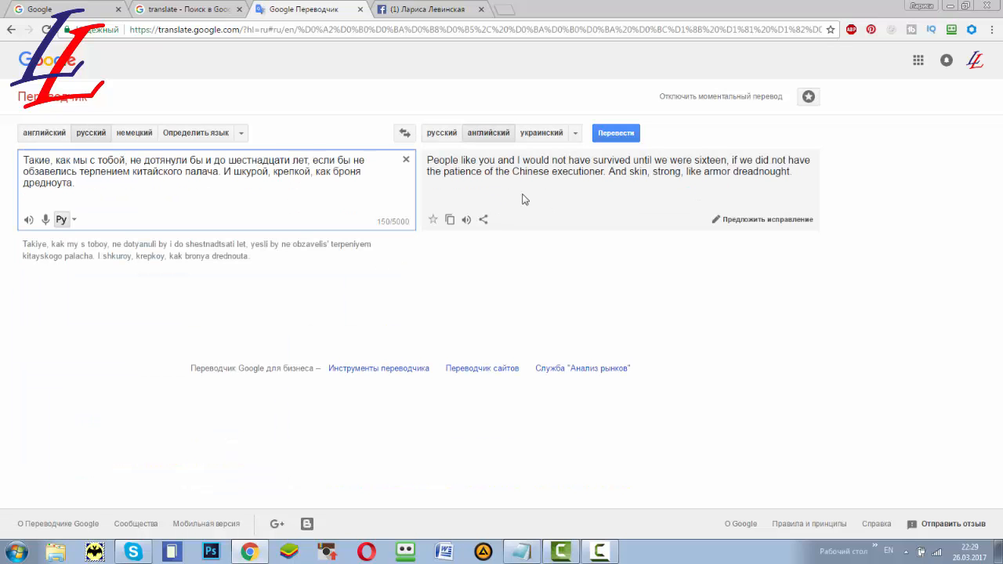
triple_click(772, 175)
key(ctrl+c)
right_click(461, 166)
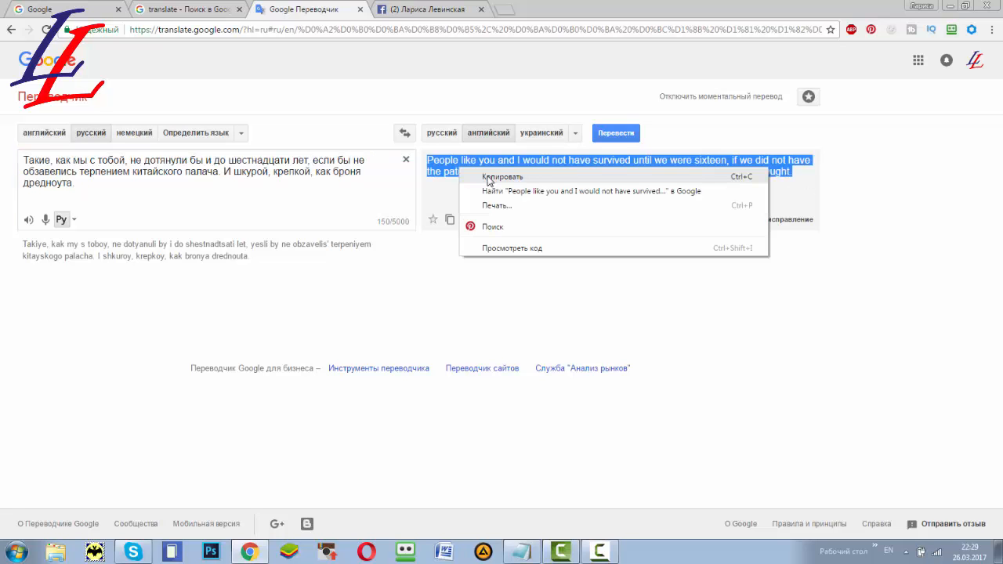
click(488, 177)
Paste the English translation into the Facebook photo post and add an empty line below it
click(429, 9)
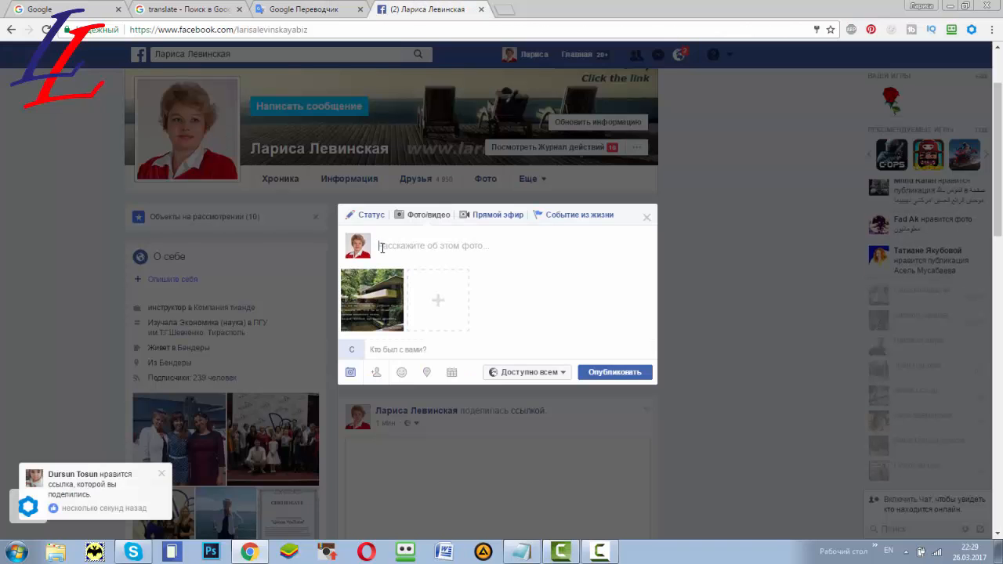
key(ctrl+v)
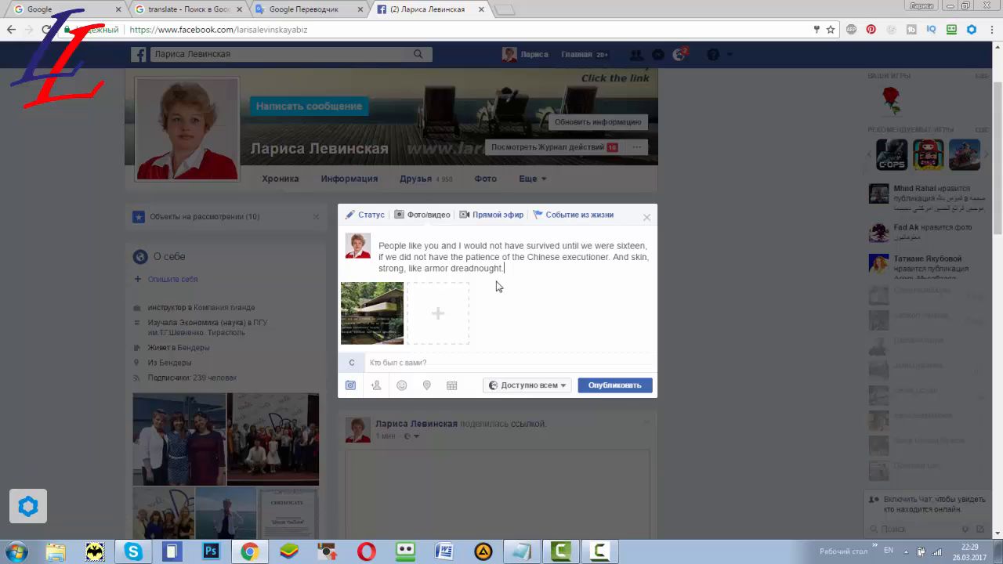
key(Return)
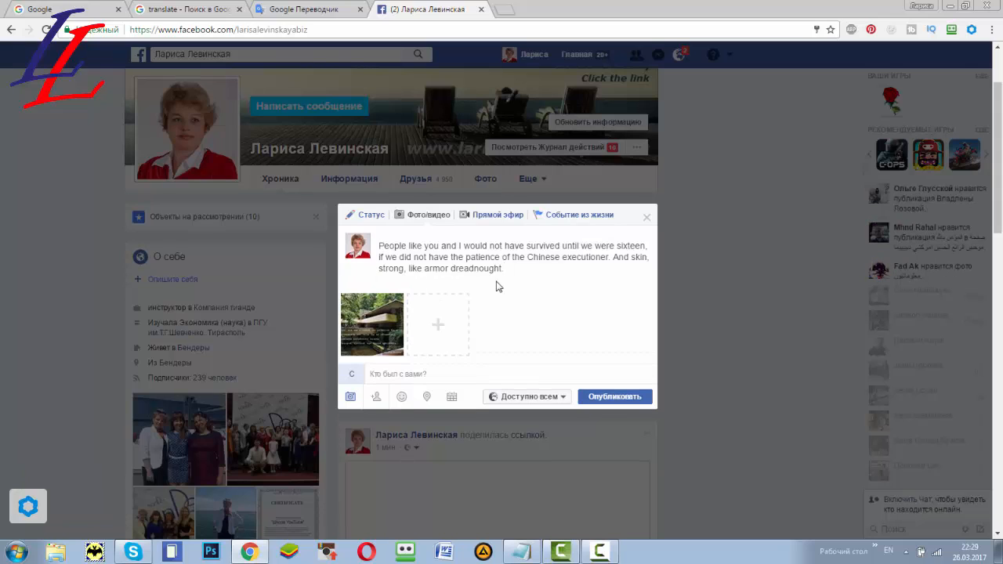
key(Return)
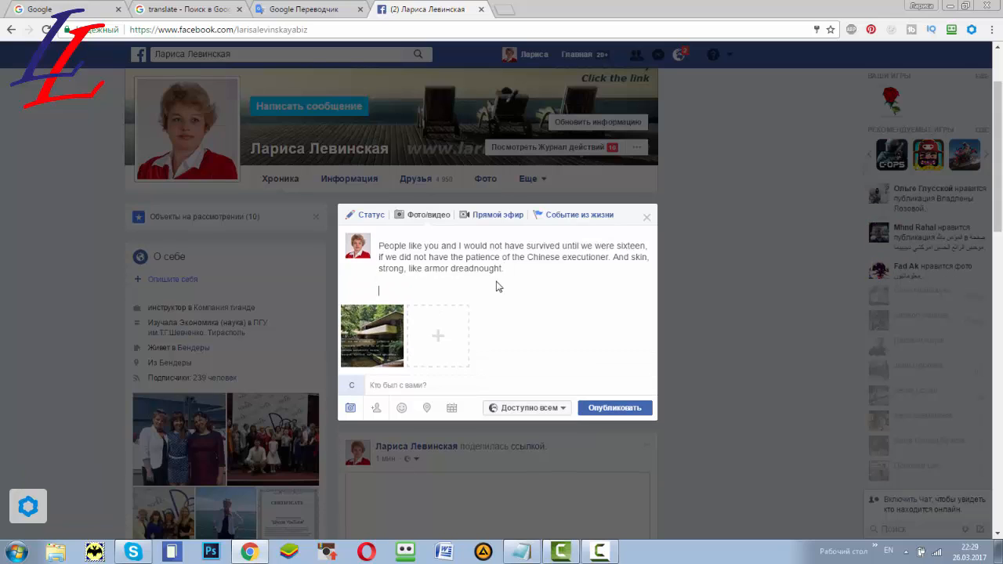
Replace the text in Google Переводчик with Айн Рэнд "Источник" and copy its English translation
click(296, 12)
drag(87, 188, 14, 165)
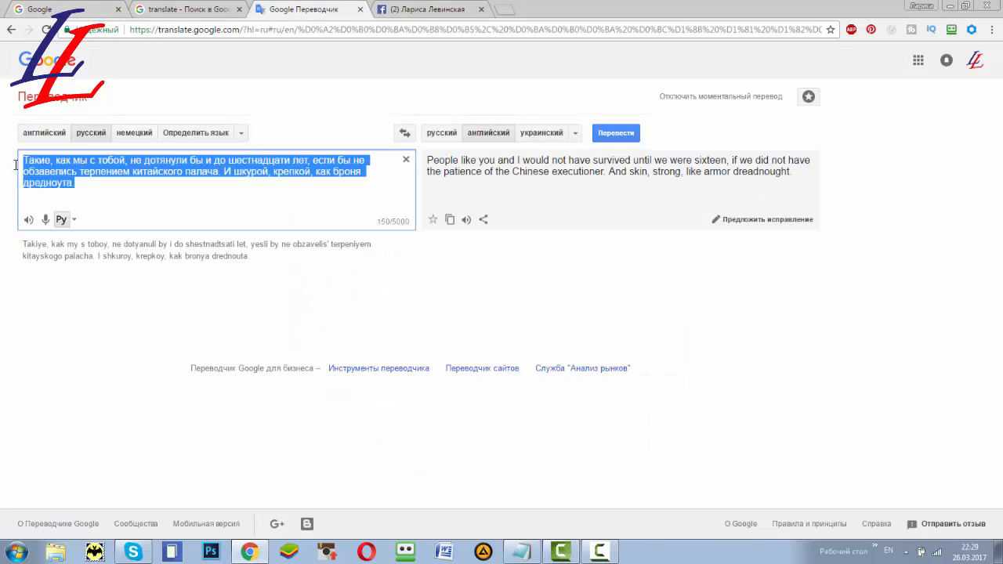
key(BackSpace)
text(F)
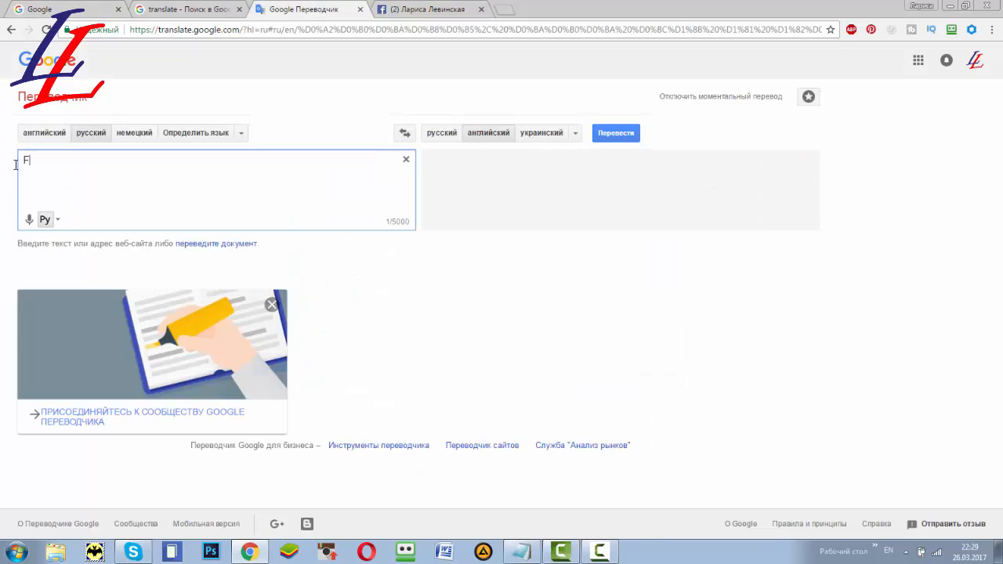
text(qy Рэнд)
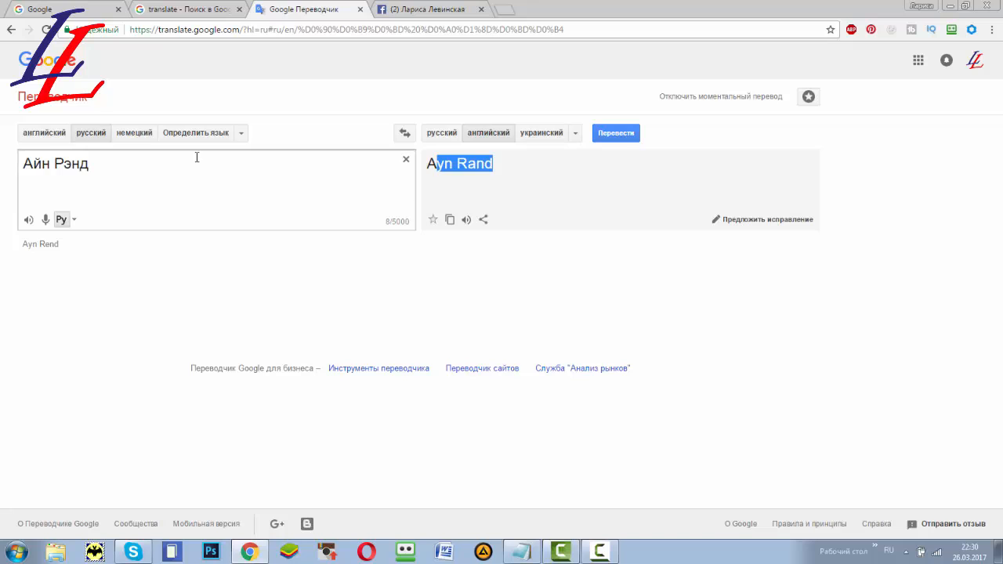
text( Источник")
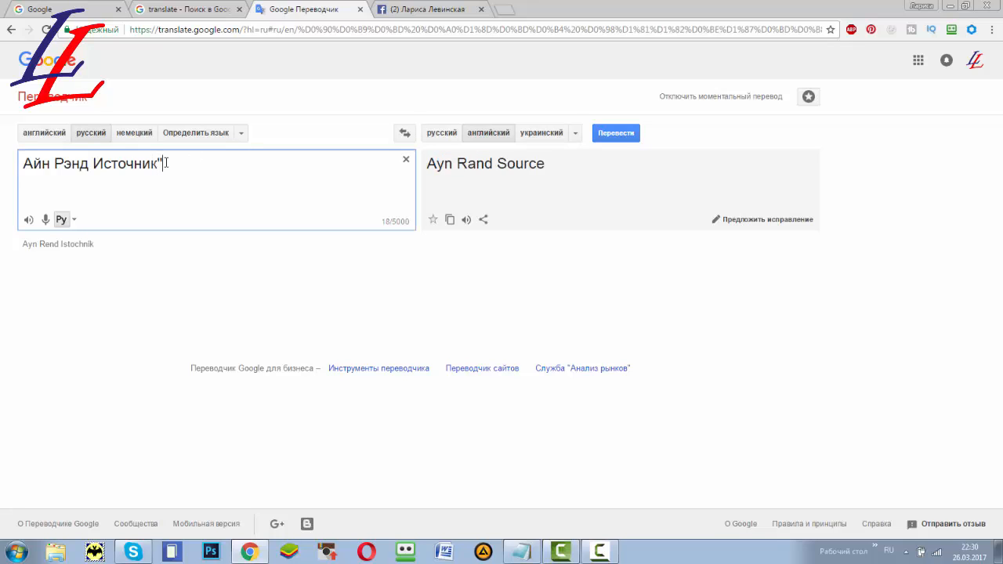
key(ctrl+Left)
text(")
drag(588, 163, 426, 165)
key(ctrl+c)
right_click(440, 167)
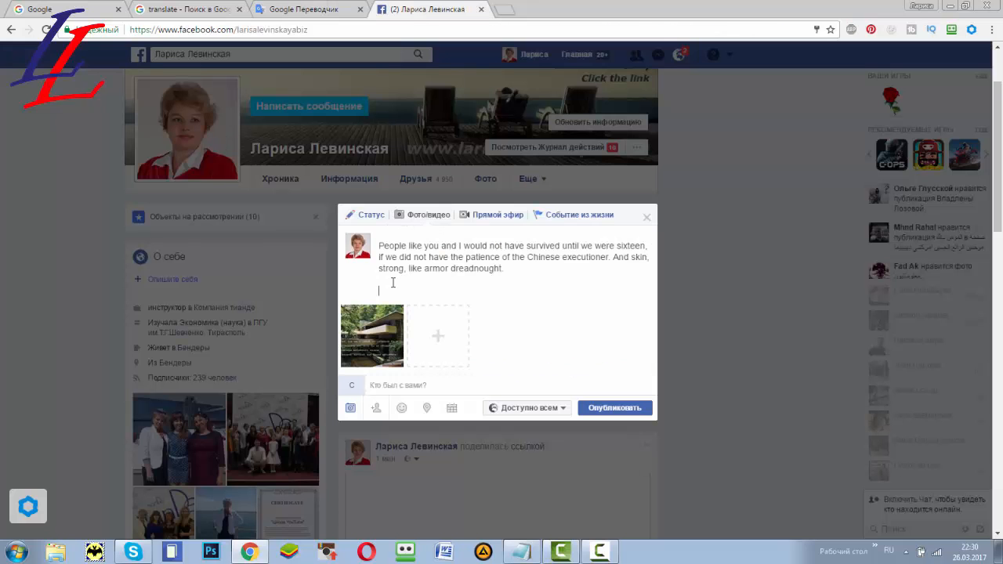
Paste the attribution Ayn Rand "The Source" below the quote in the Facebook post
key(Return)
key(Return)
key(ctrl+v)
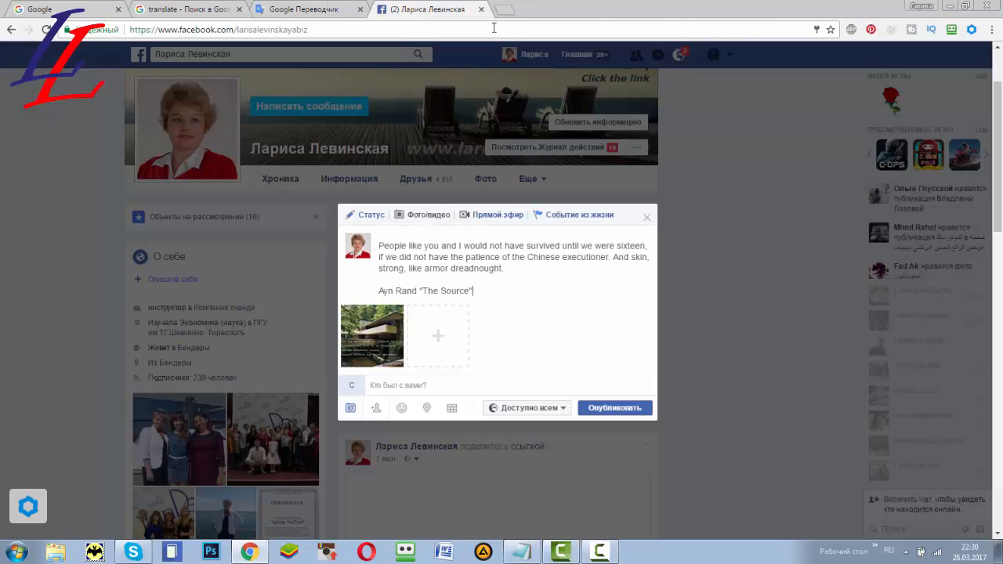
Open the fdmlev.ru page of decorative letters and symbols in a new tab and copy the © symbol
click(501, 10)
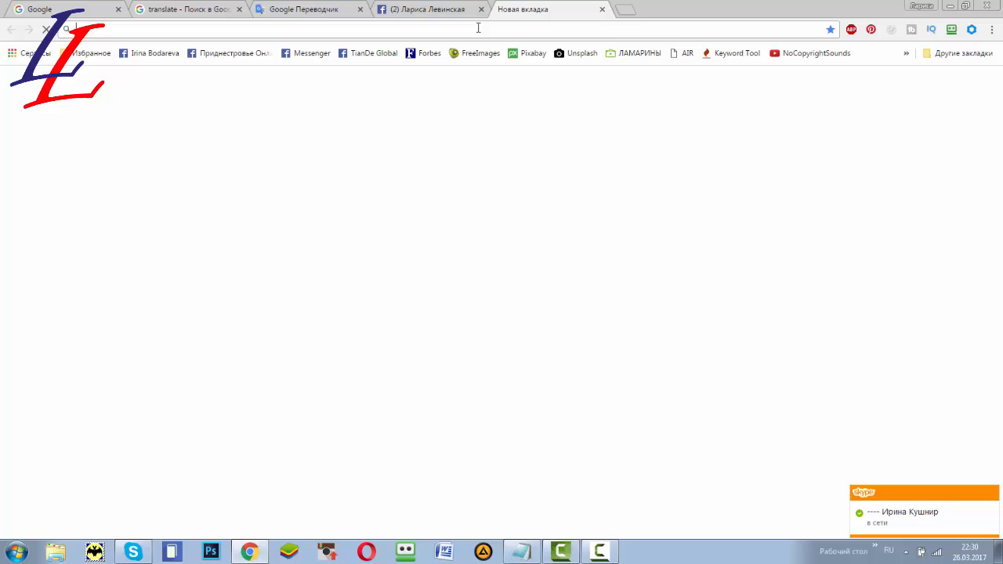
key(alt+shift)
text(f)
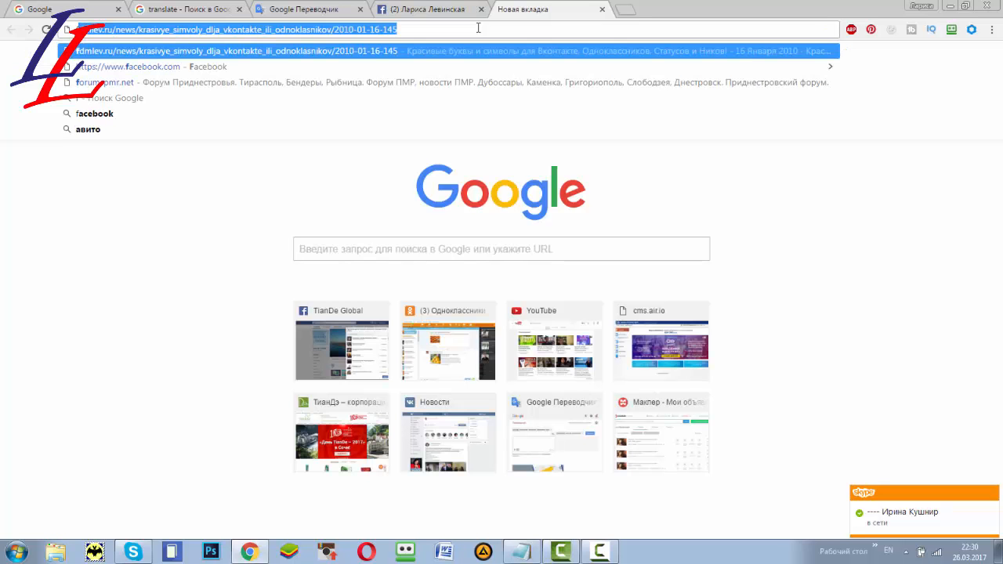
key(Return)
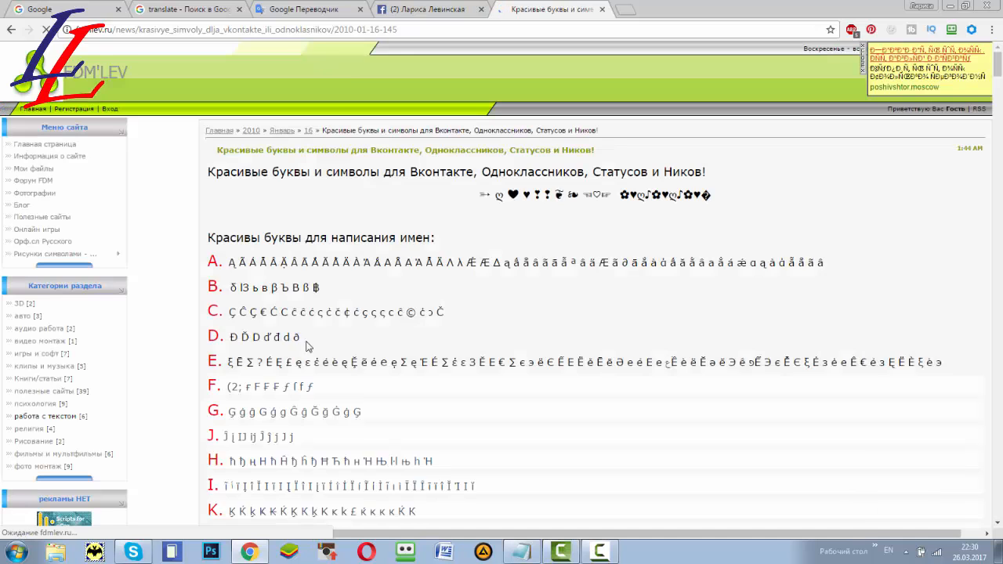
scroll(369, 340, down, 2)
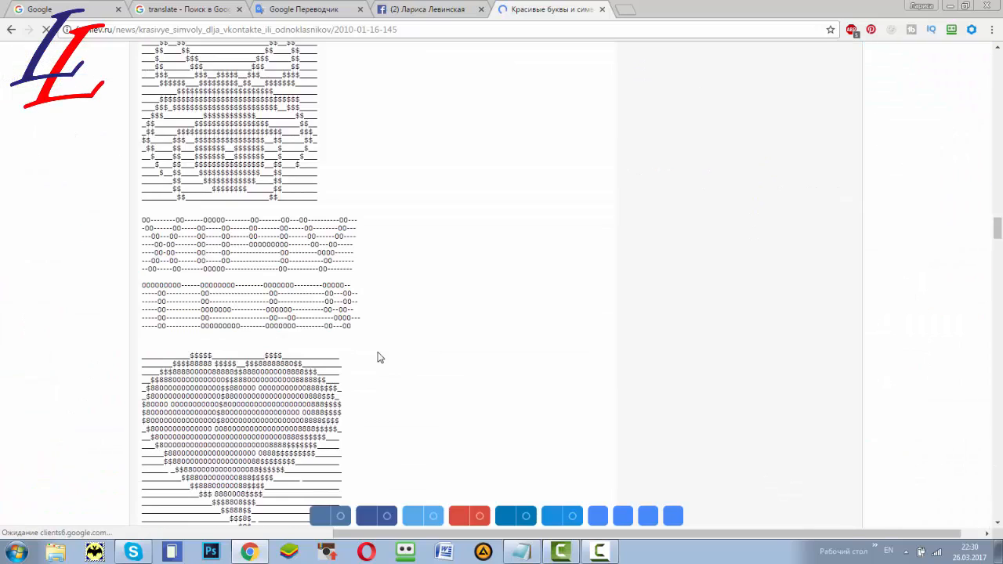
scroll(379, 356, up, 15)
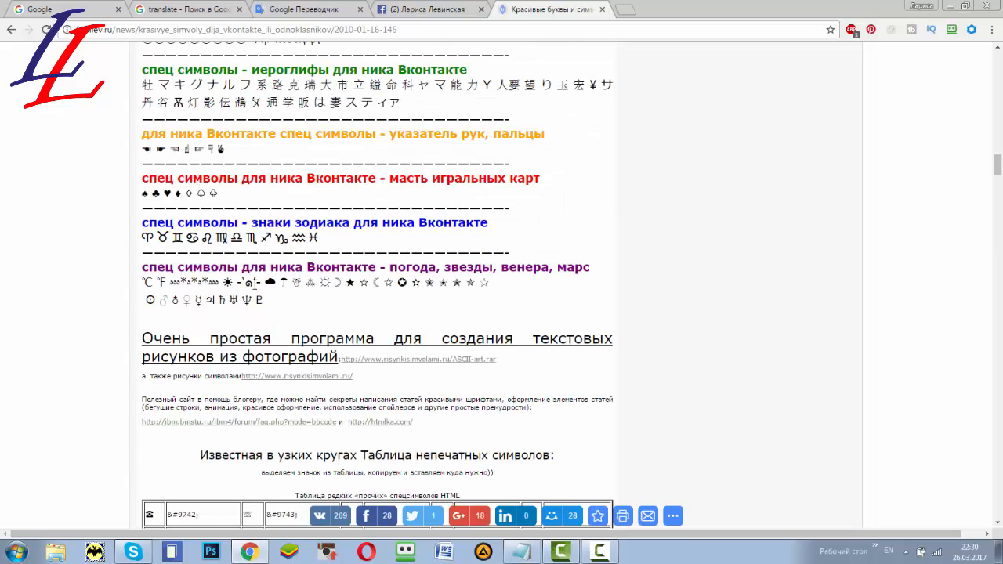
scroll(266, 269, up, 9)
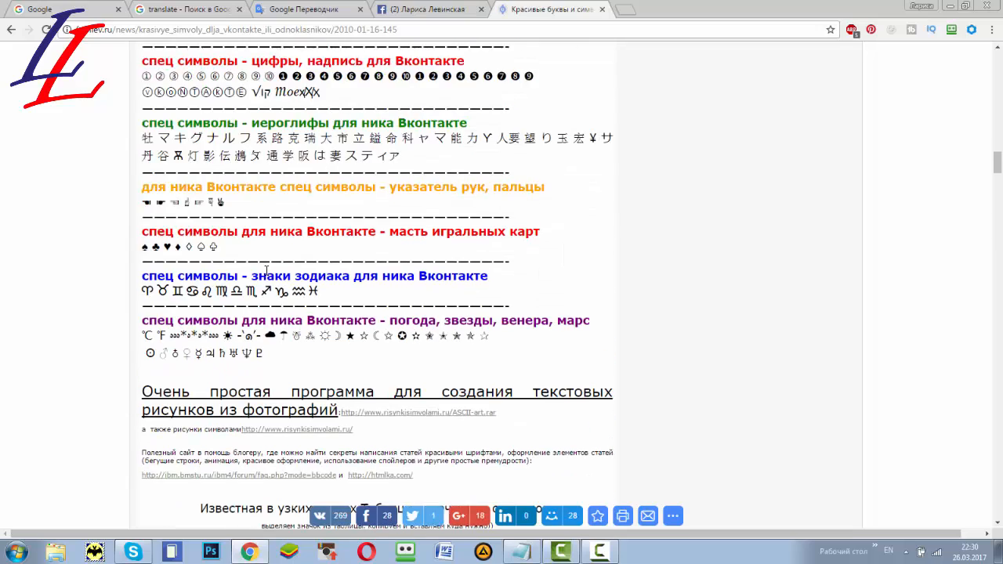
double_click(178, 246)
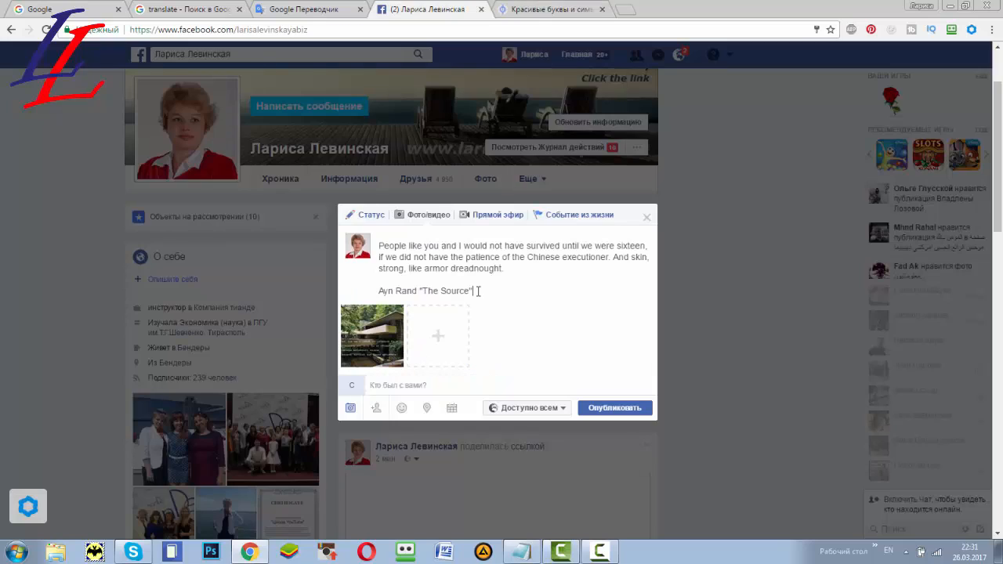
Add © after Ayn Rand "The Source" in the Facebook post and publish it
text(©)
click(617, 408)
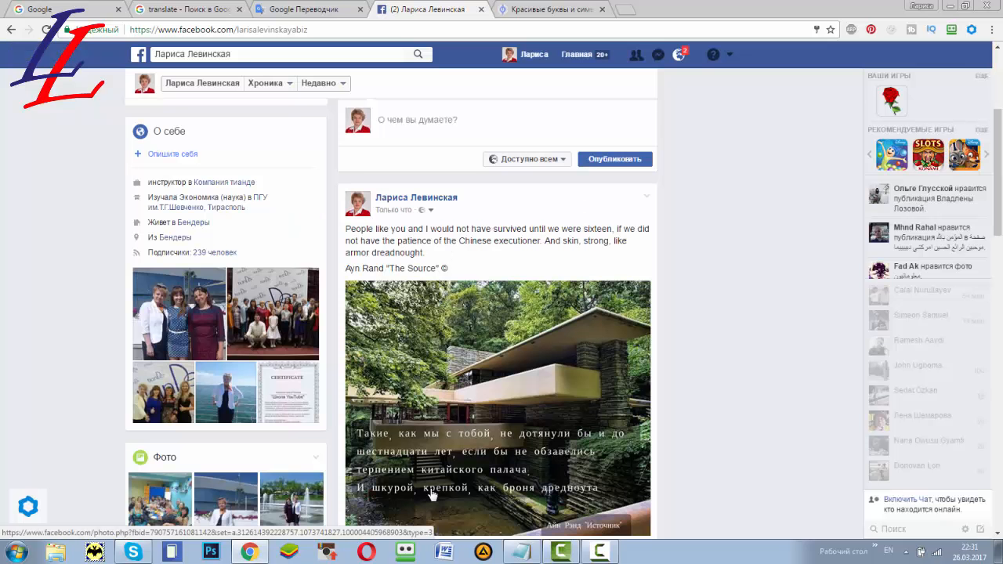
Open the published quote post for editing and enclose the English quote in quotation marks
scroll(432, 485, down, 3)
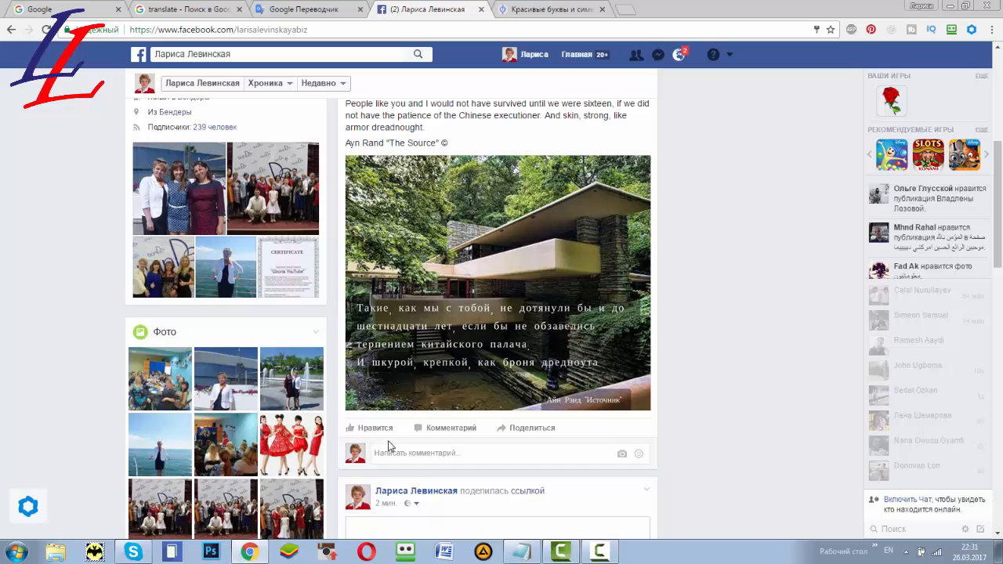
scroll(468, 462, up, 1)
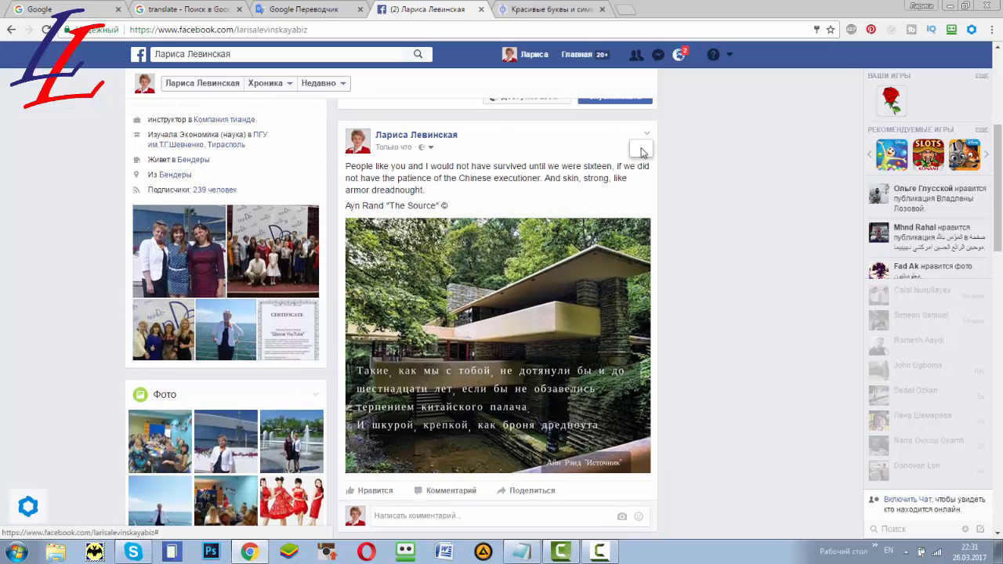
click(645, 135)
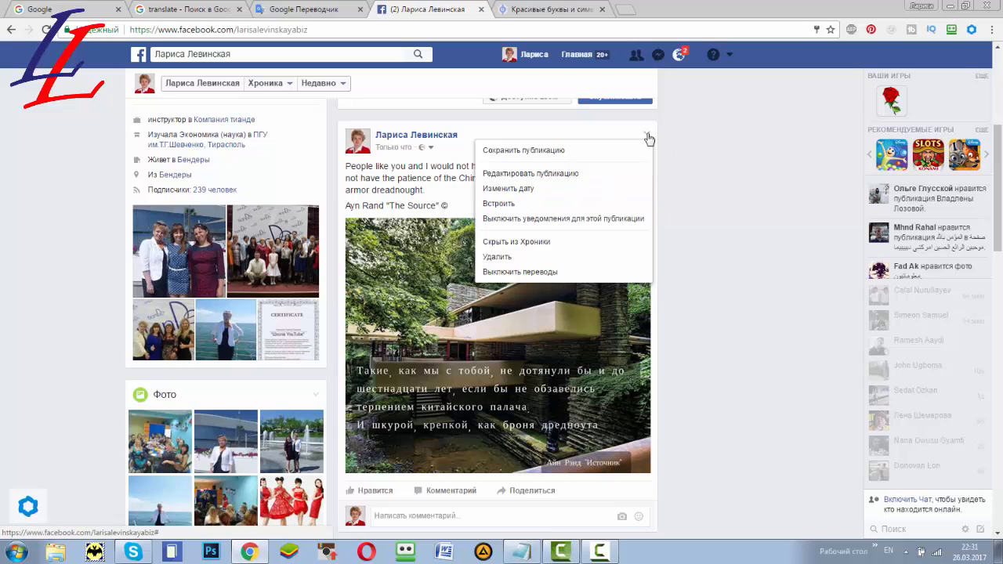
click(514, 175)
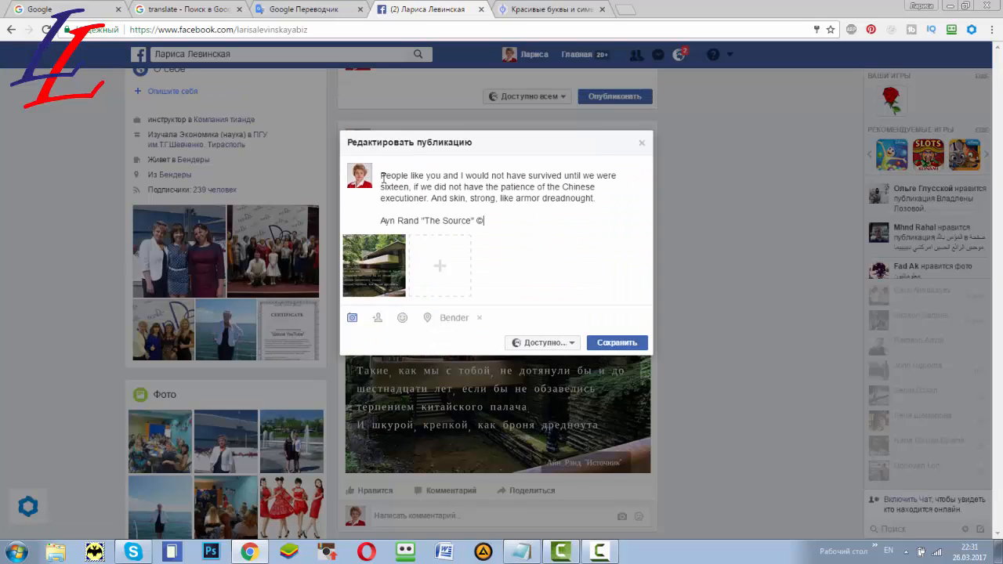
text(@)
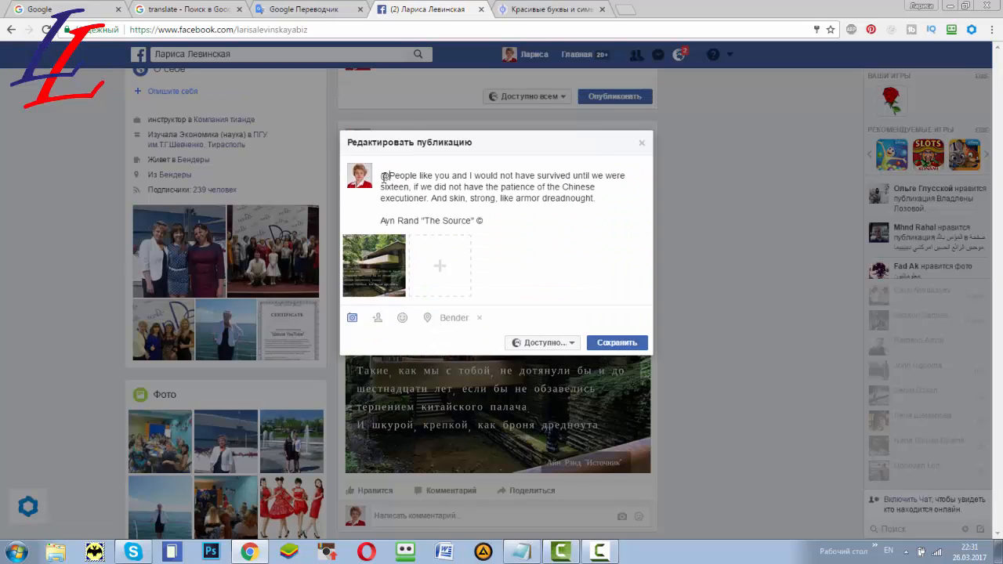
key(BackSpace)
key(alt+shift)
text(")
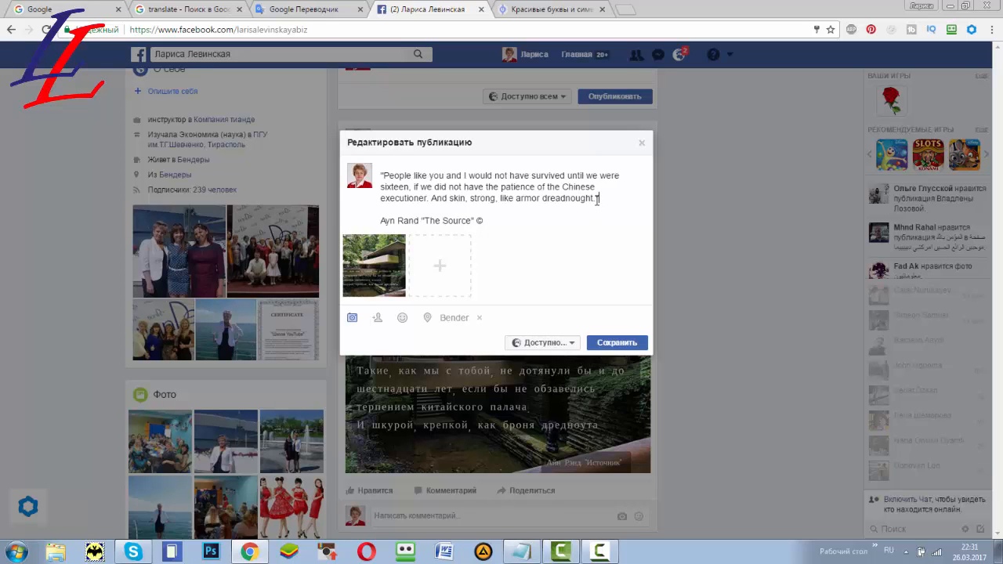
click(597, 199)
text(")
Move the © symbol in front of Ayn Rand "The Source" and save the edited post
right_click(479, 221)
click(513, 224)
click(385, 220)
text(©)
click(611, 342)
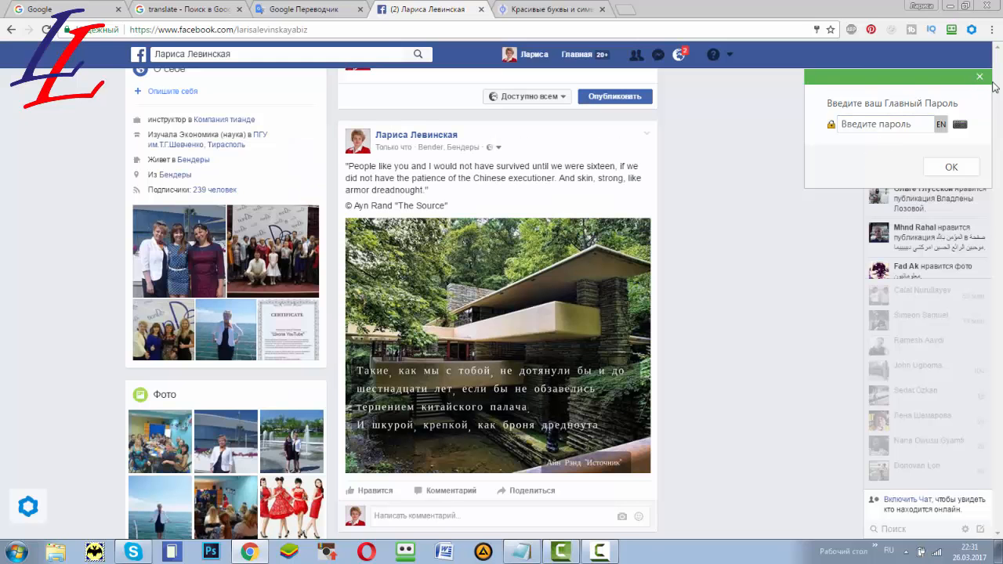
Dismiss the master password prompt and review the edited quote post on the timeline
click(980, 77)
click(729, 267)
scroll(729, 267, down, 1)
scroll(730, 267, up, 3)
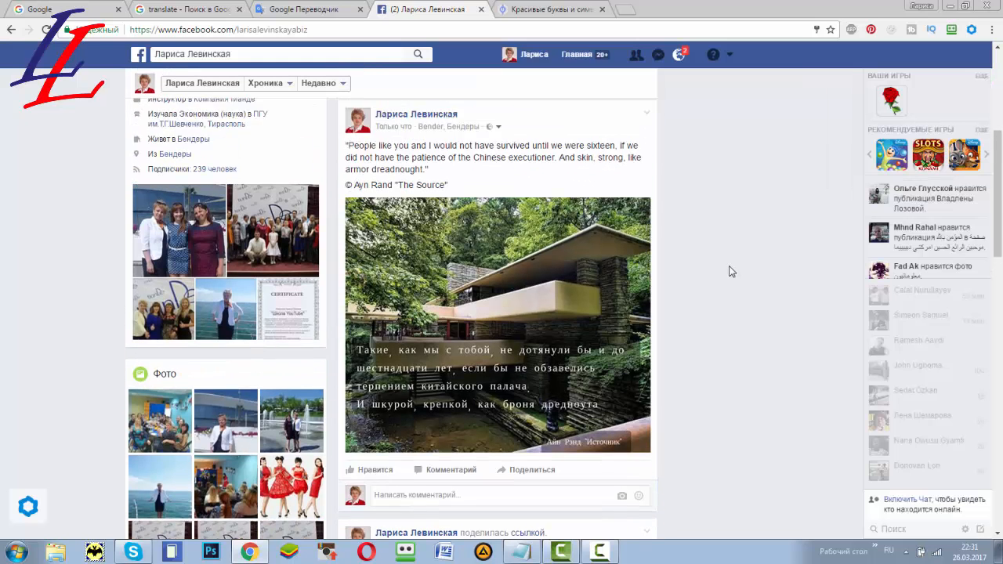
scroll(729, 266, down, 1)
scroll(703, 319, up, 1)
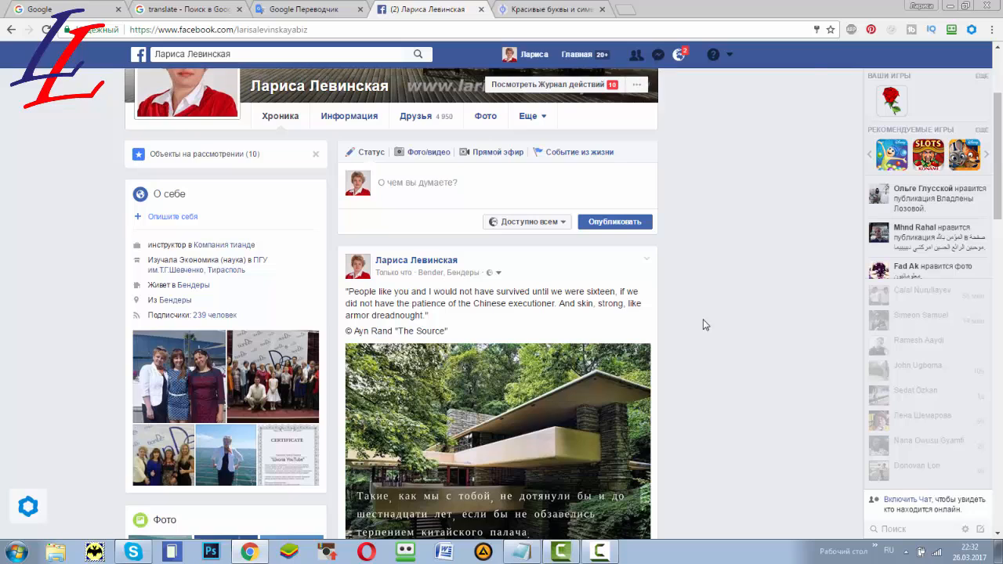
scroll(703, 319, down, 2)
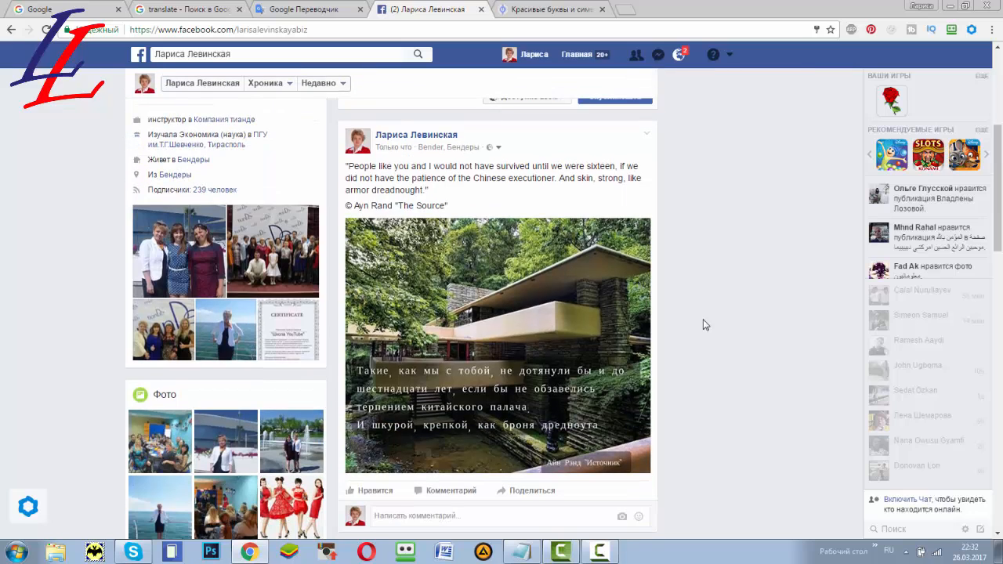